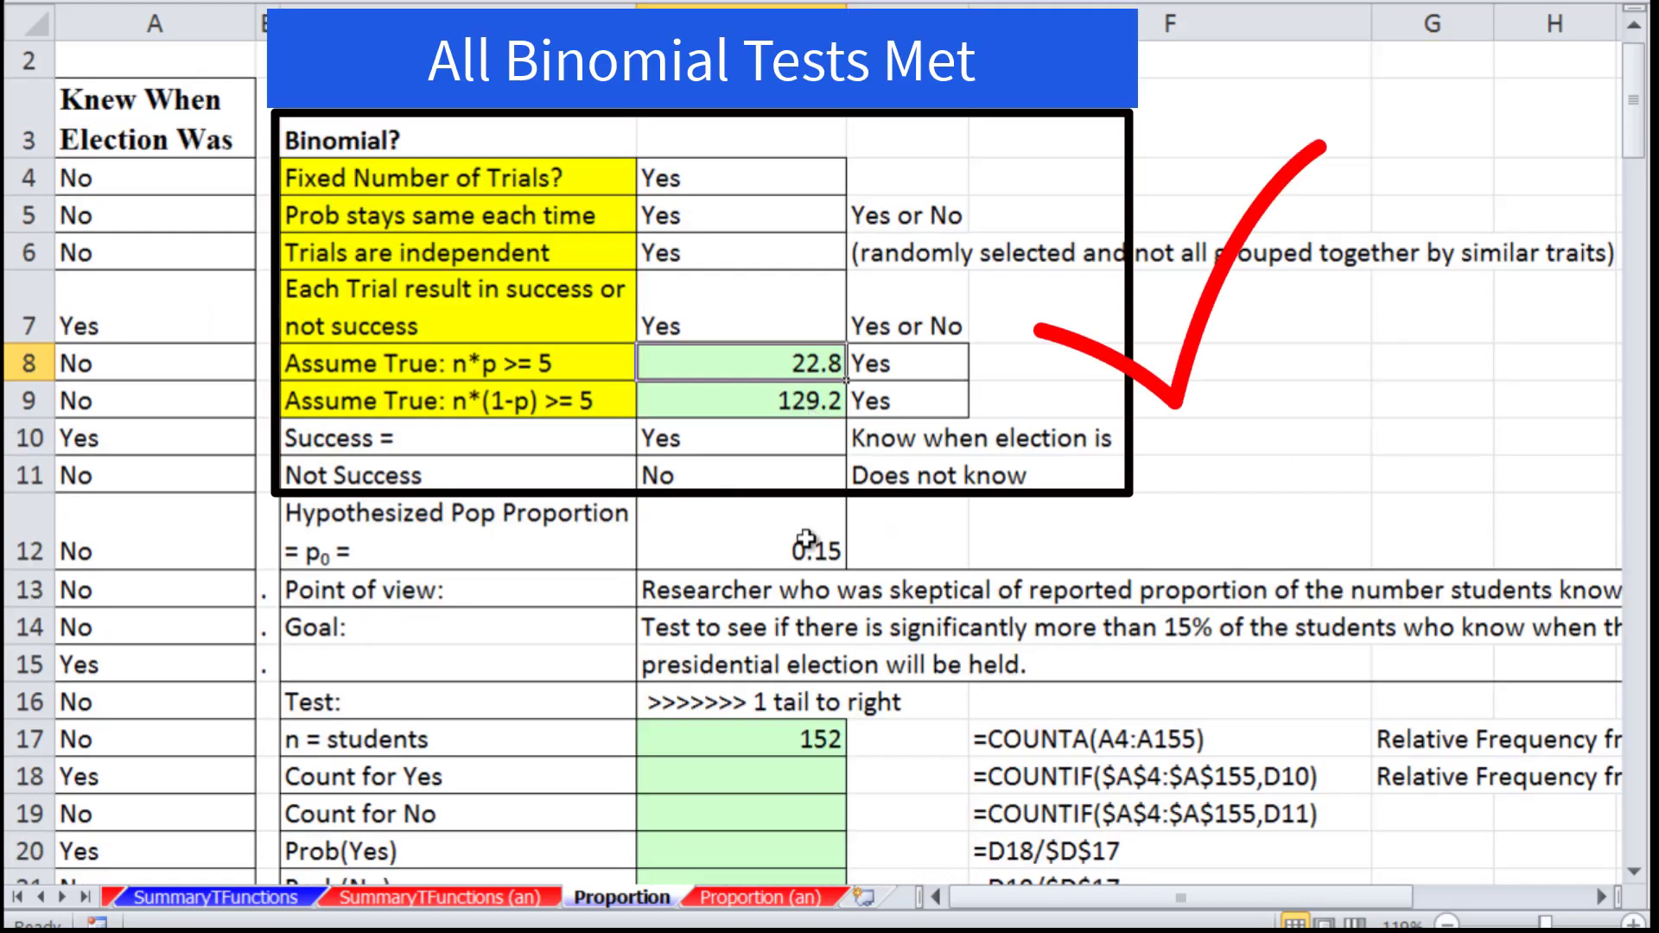
Review the hypothesized population proportion and read the full point of view and goal text in rows 12 to 15.
{"action": "left_click", "coordinate": [831, 548]}
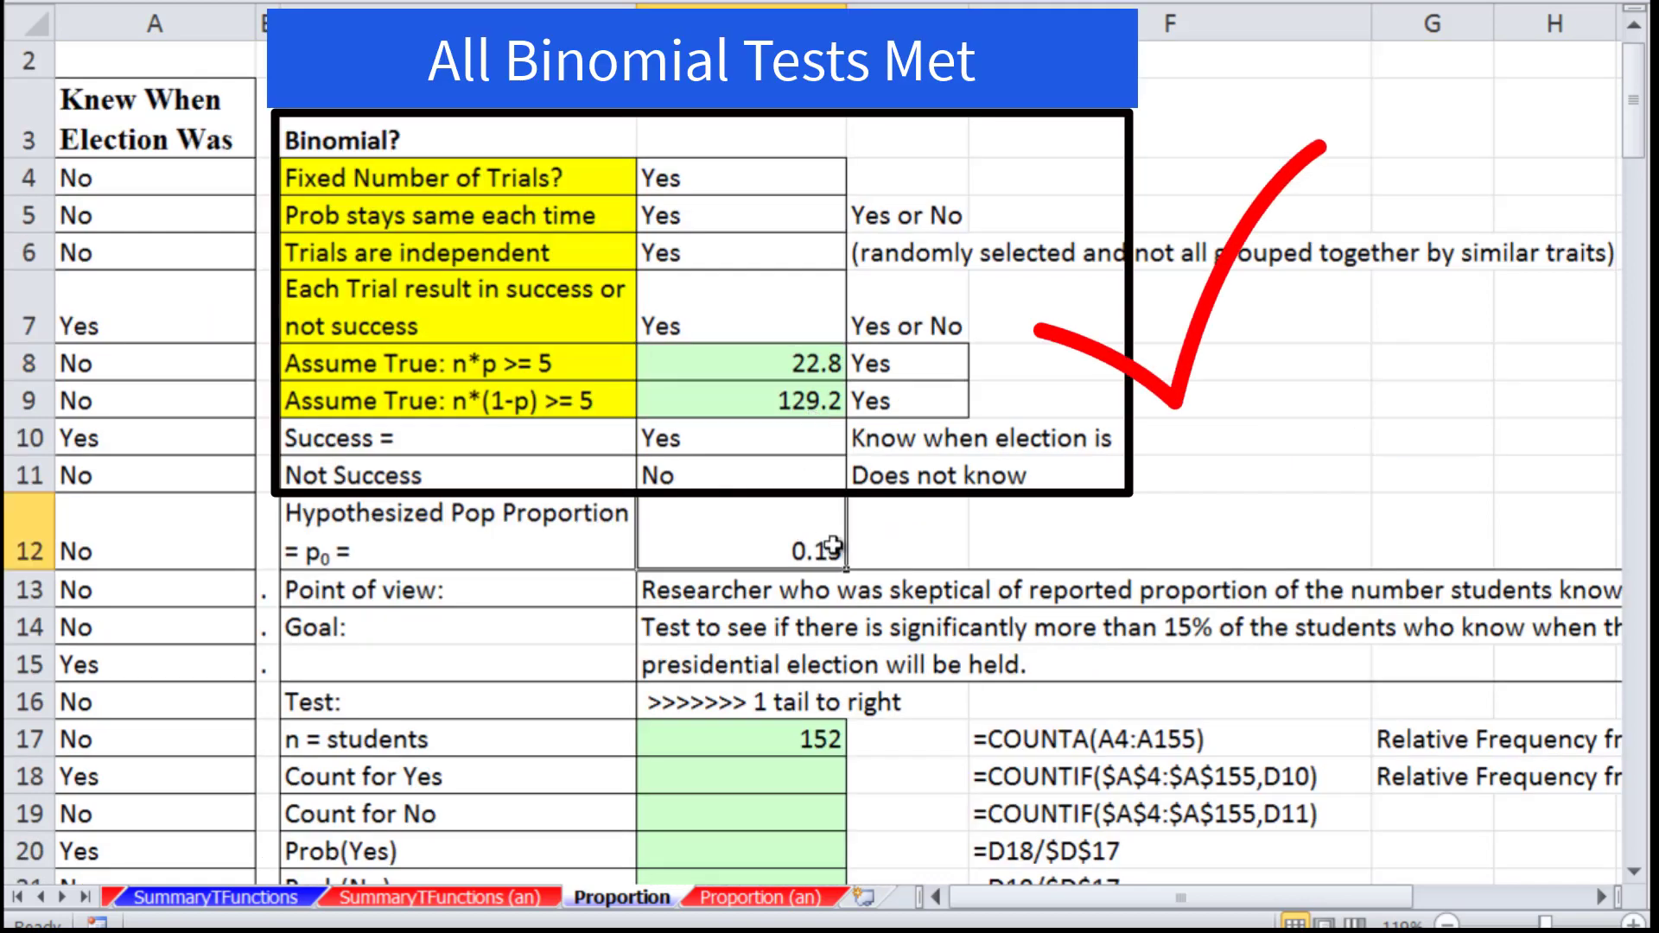
{"action": "left_click", "coordinate": [1640, 875]}
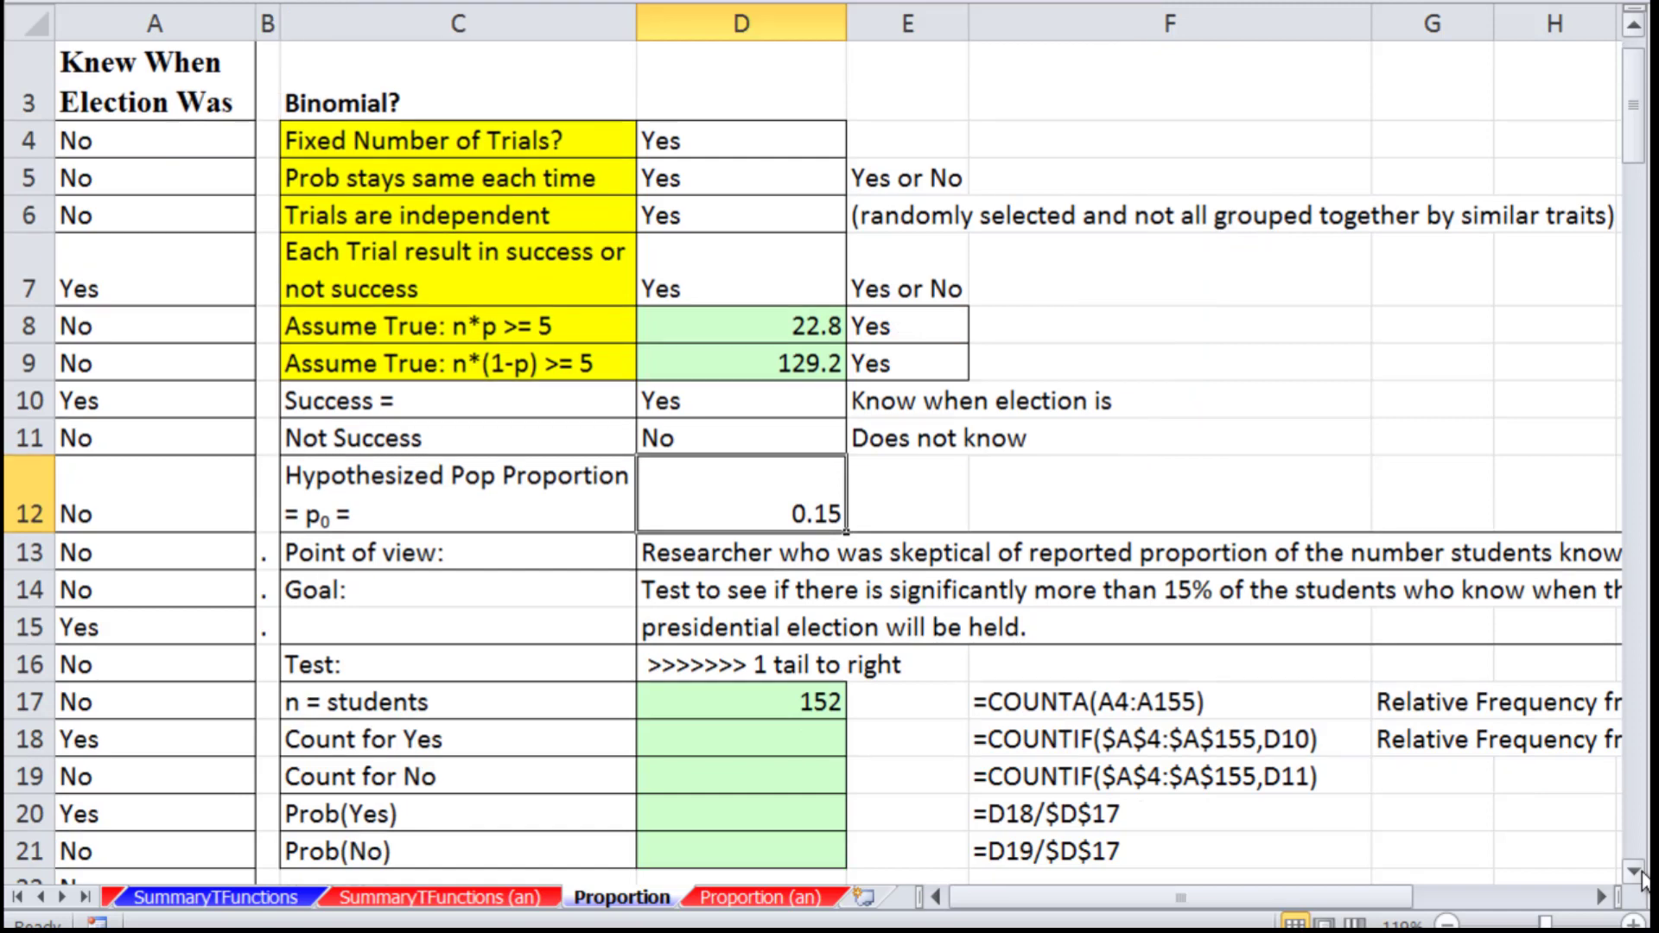
{"action": "left_click", "coordinate": [1640, 875]}
{"action": "scroll", "coordinate": [438, 250], "scroll_direction": "down", "scroll_amount": 2}
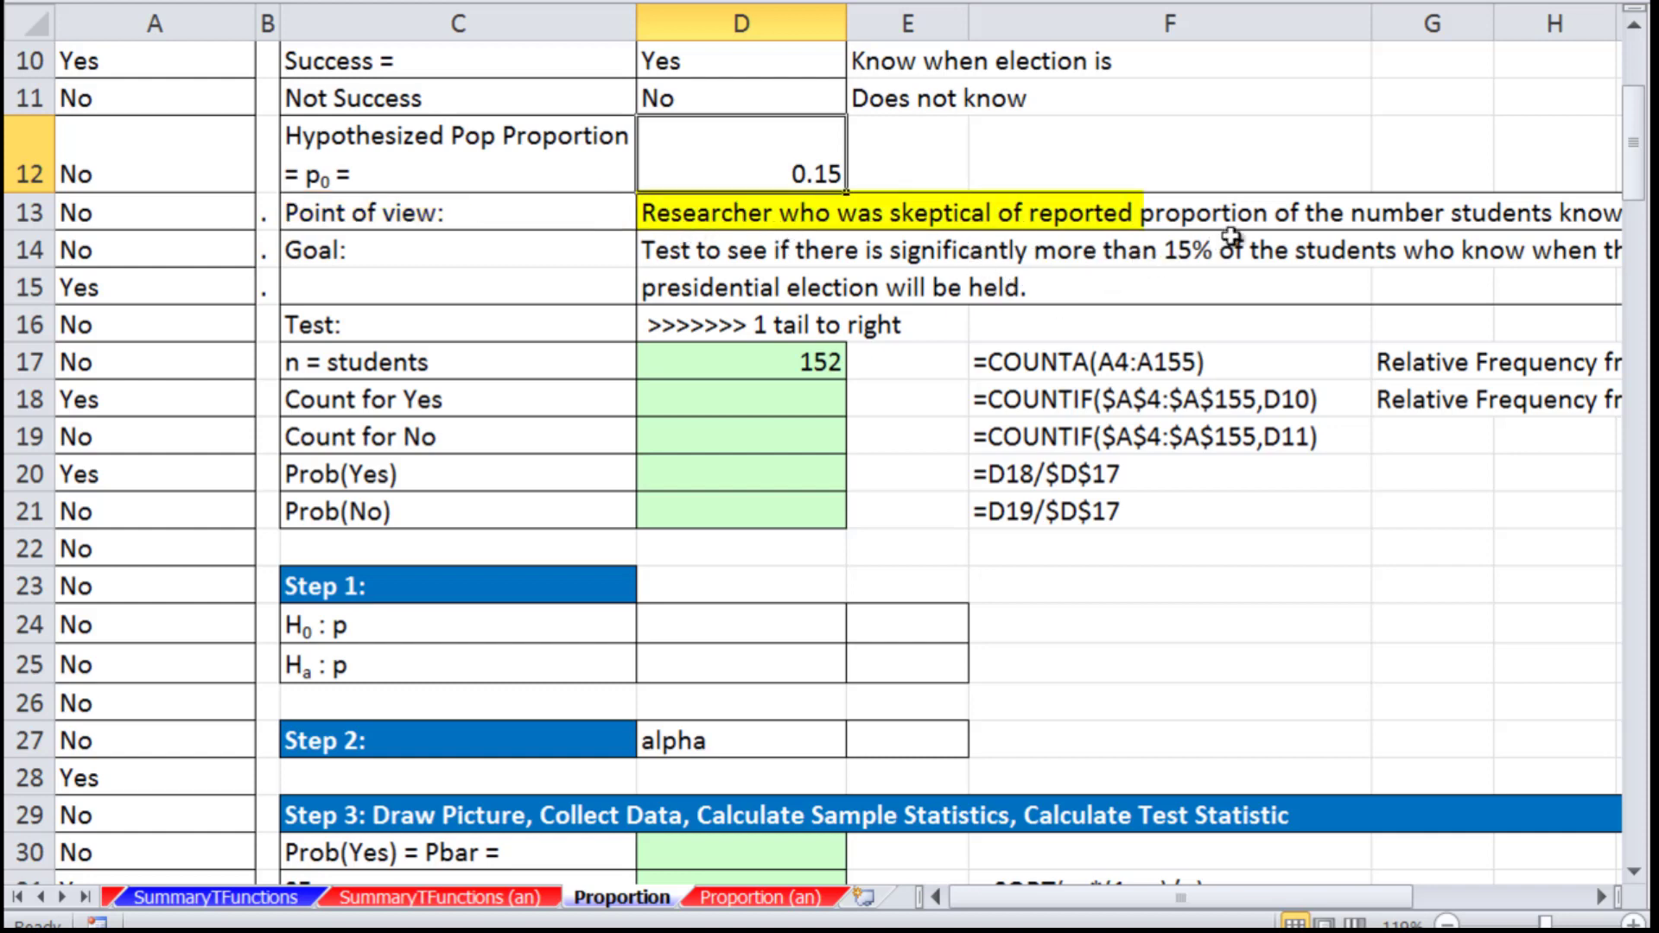
{"action": "left_click", "coordinate": [1600, 896]}
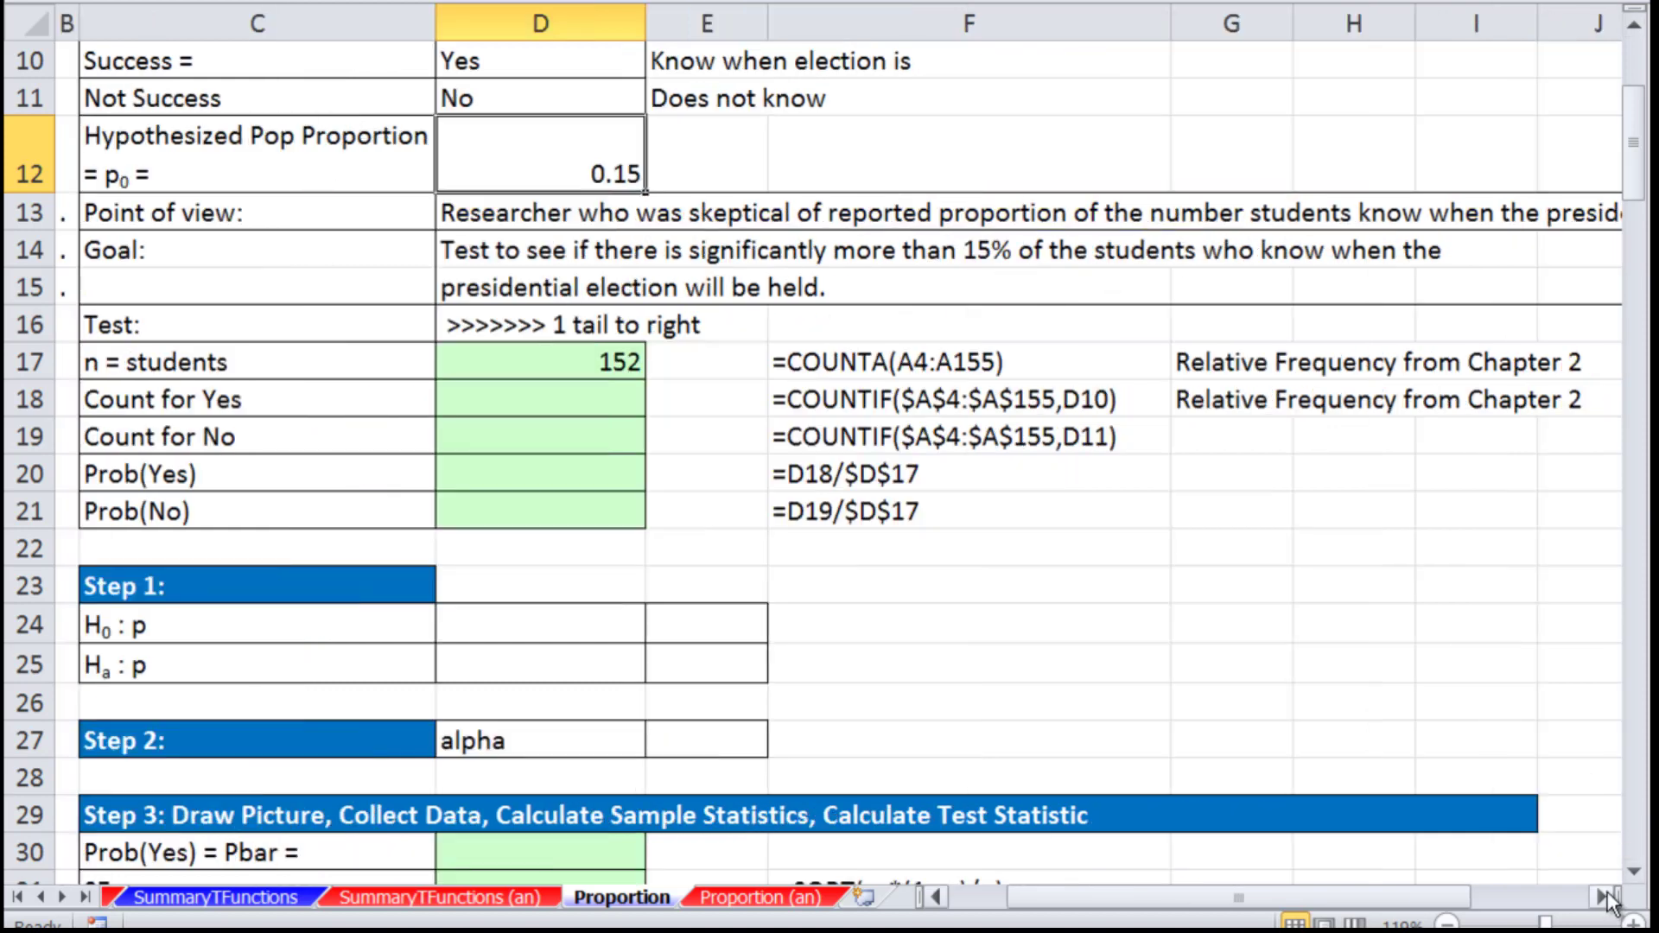
{"action": "left_click", "coordinate": [1600, 897]}
{"action": "left_click", "coordinate": [1601, 897]}
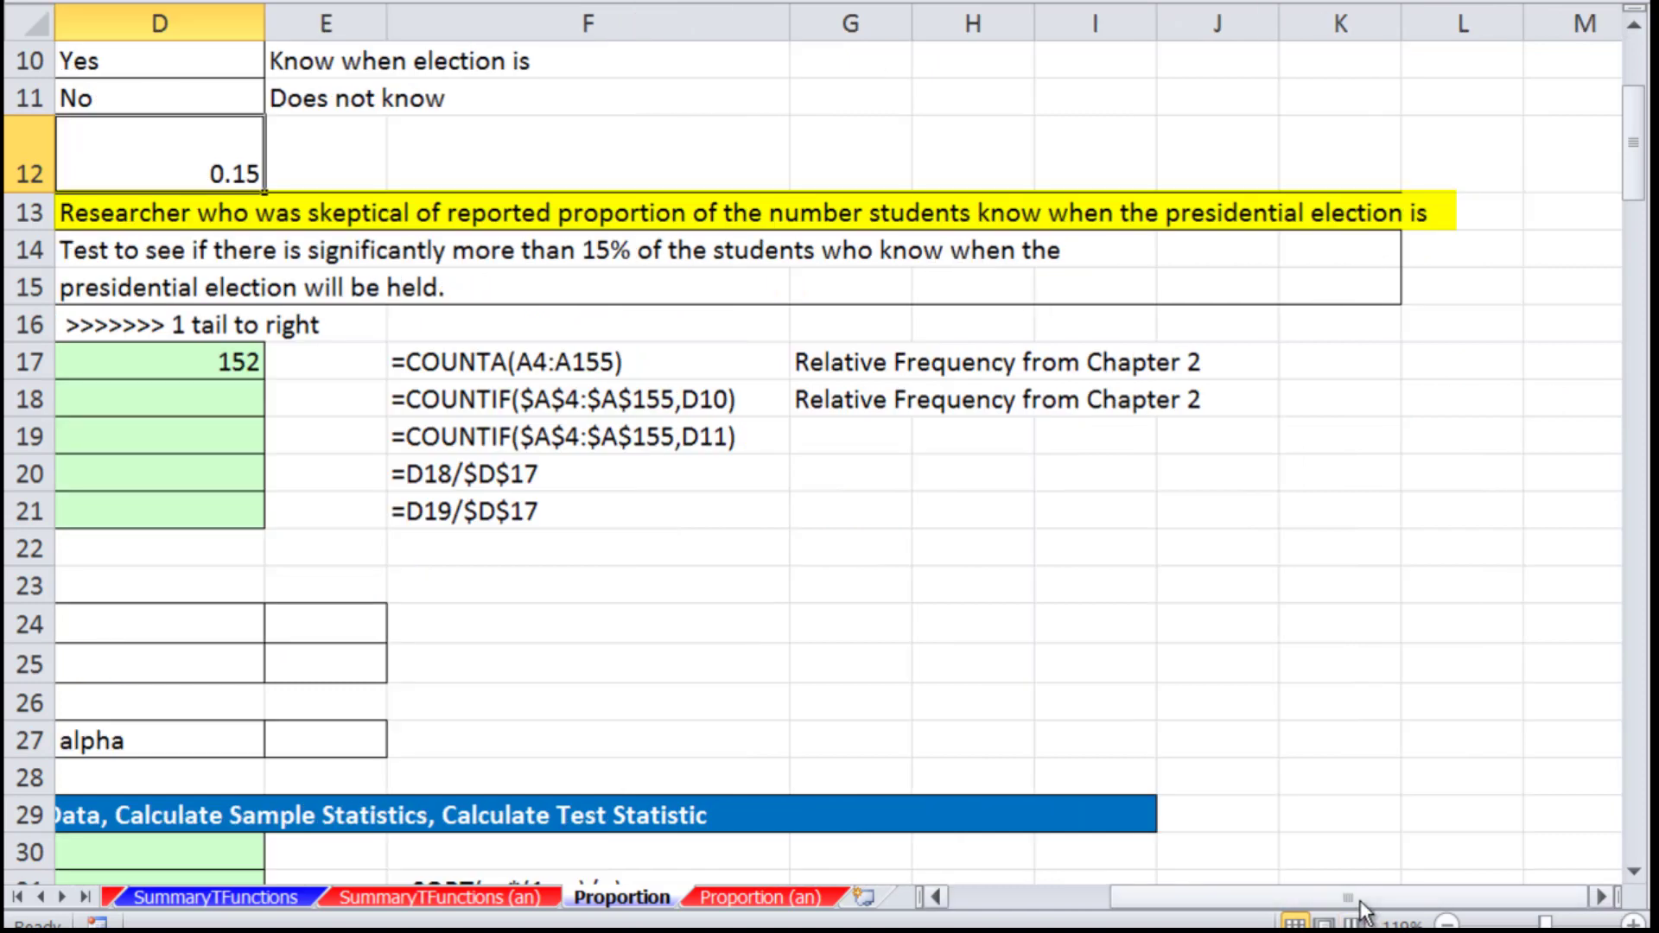
{"action": "left_click_drag", "start_coordinate": [1348, 897], "coordinate": [1166, 890]}
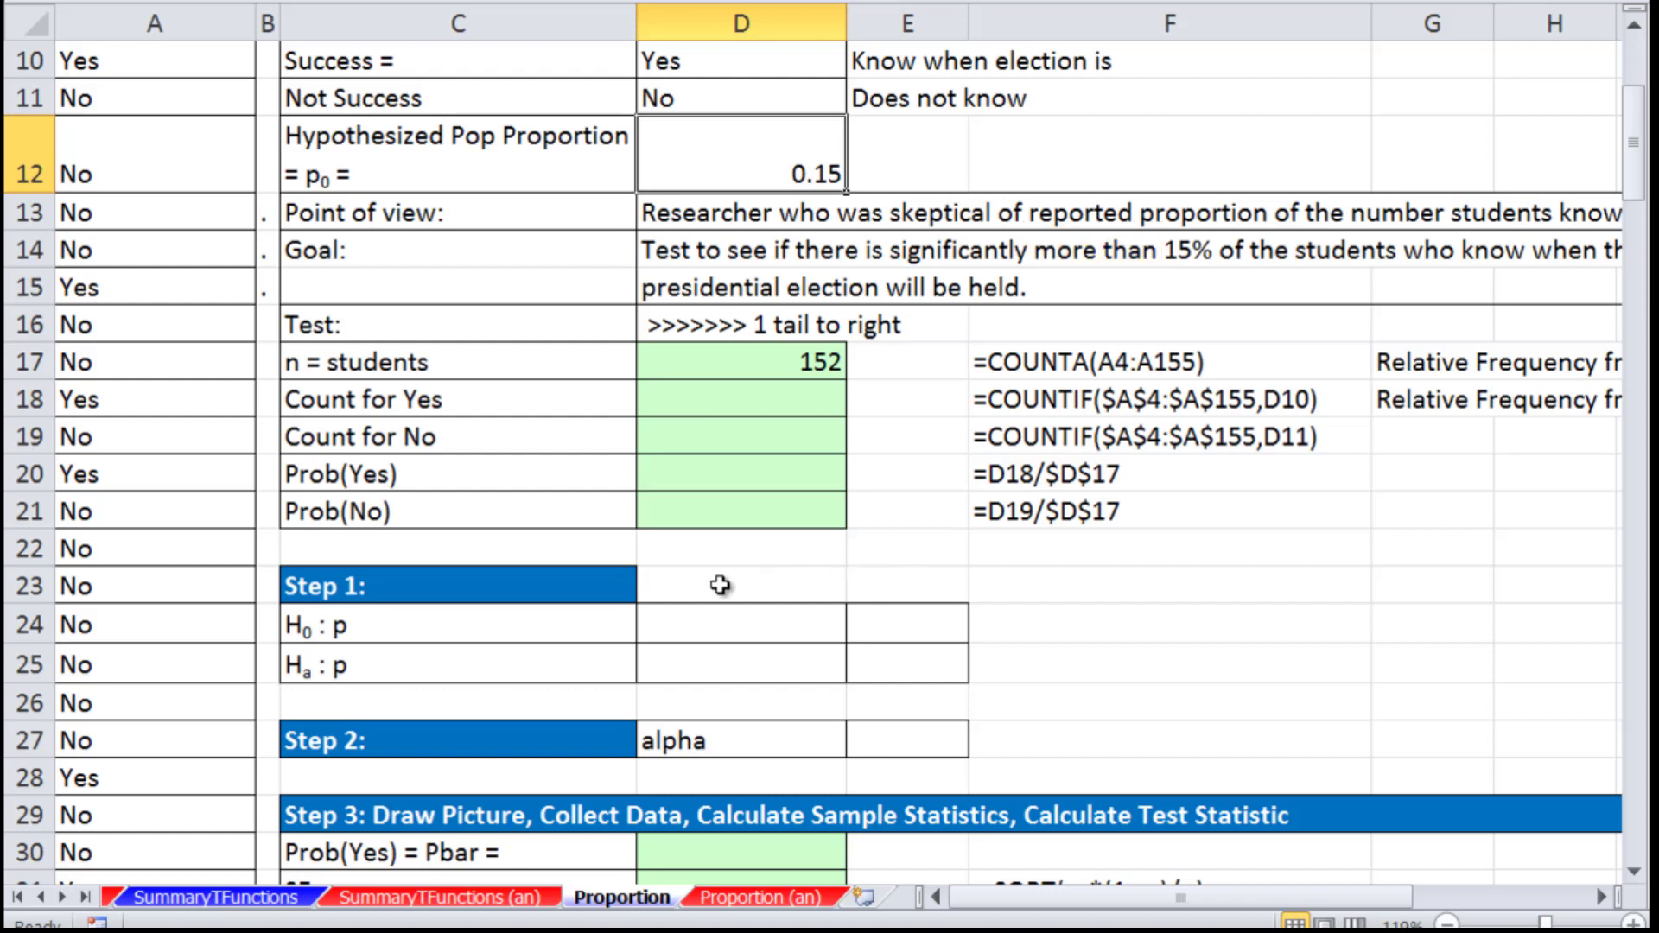
Set the alternative hypothesis in row 25 to > with its value linked to the hypothesized proportion, =D12.
{"action": "left_click", "coordinate": [704, 670]}
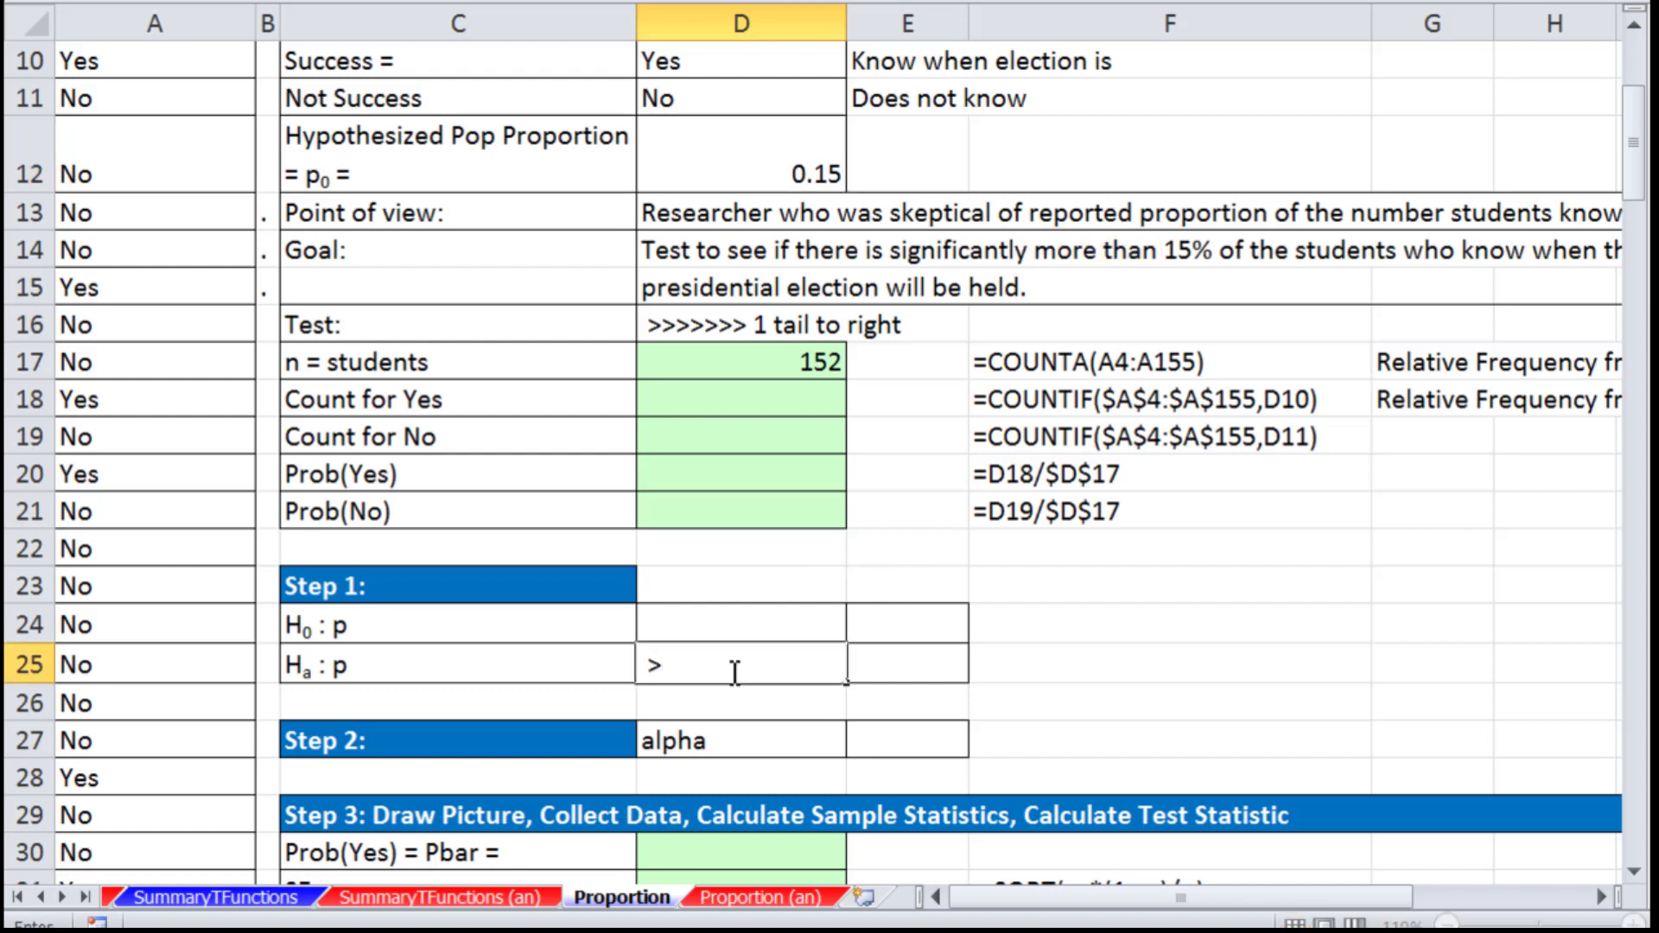
{"action": "left_click", "coordinate": [917, 666]}
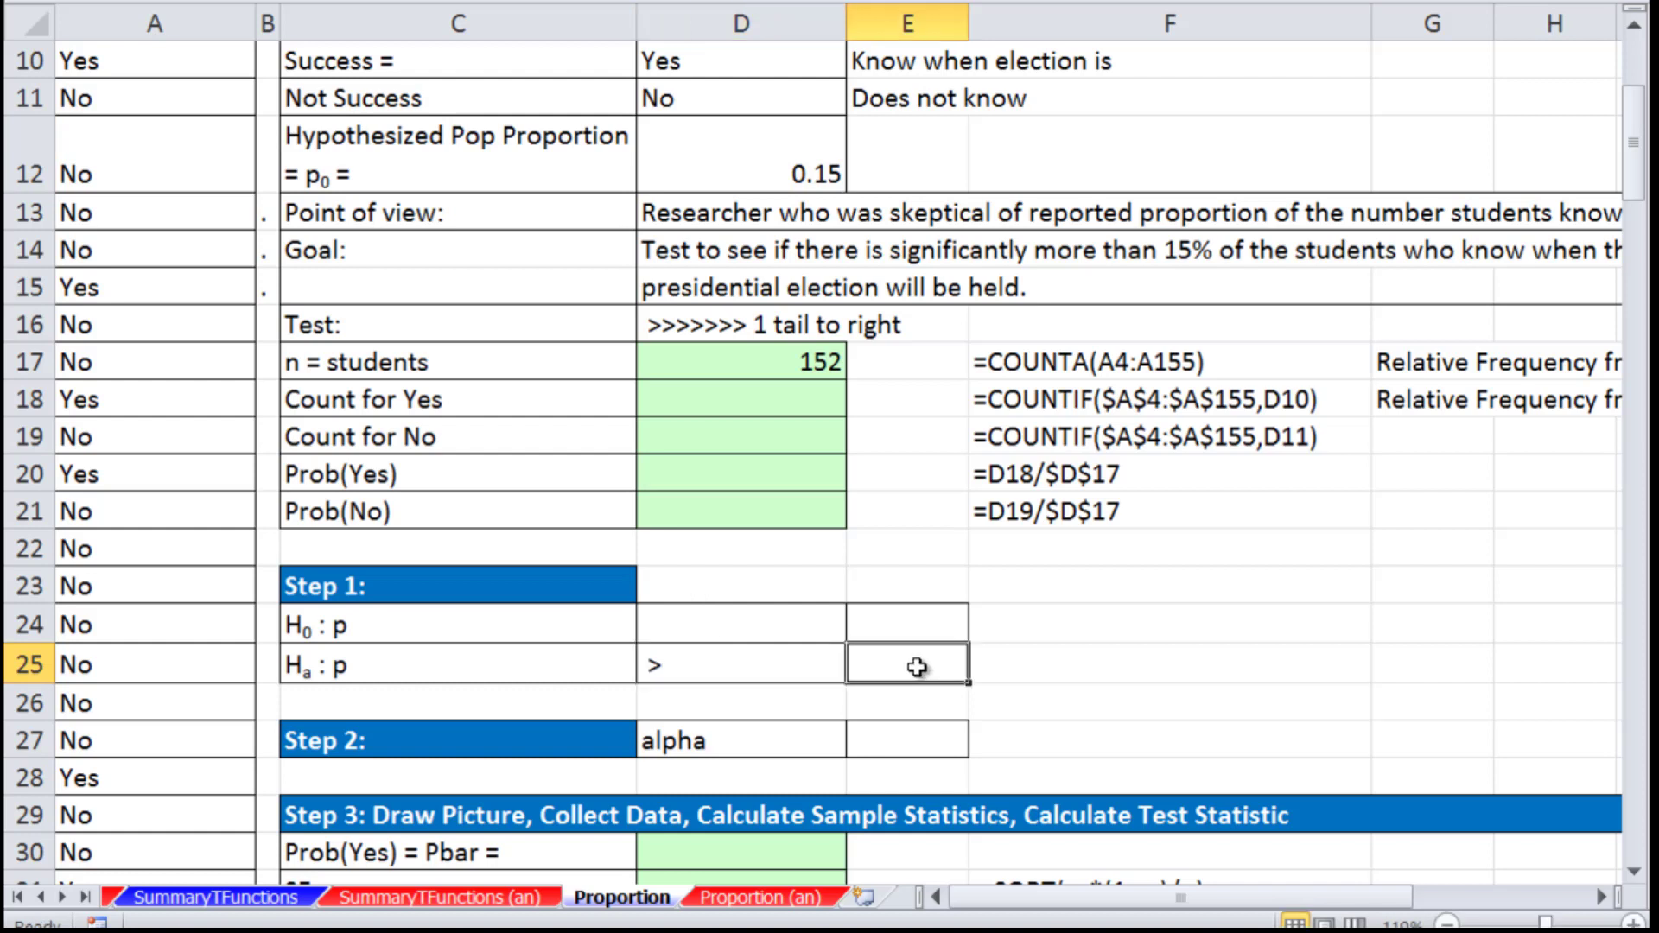
{"action": "type", "text": "="}
{"action": "left_click", "coordinate": [789, 149]}
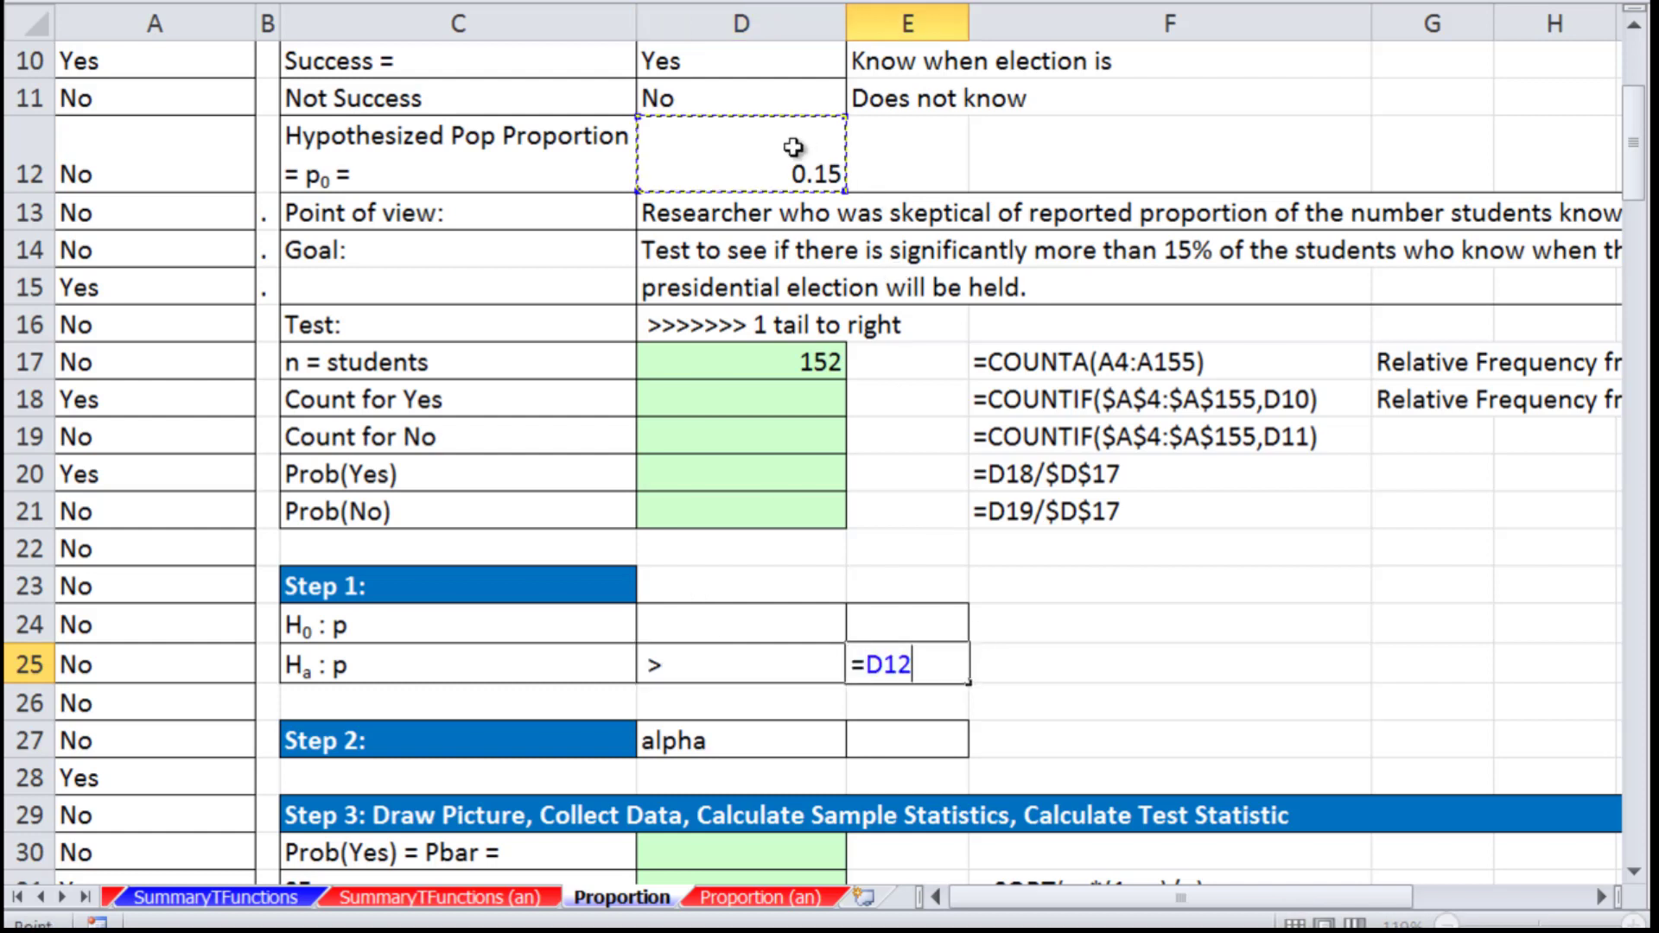
{"action": "left_click", "coordinate": [730, 669]}
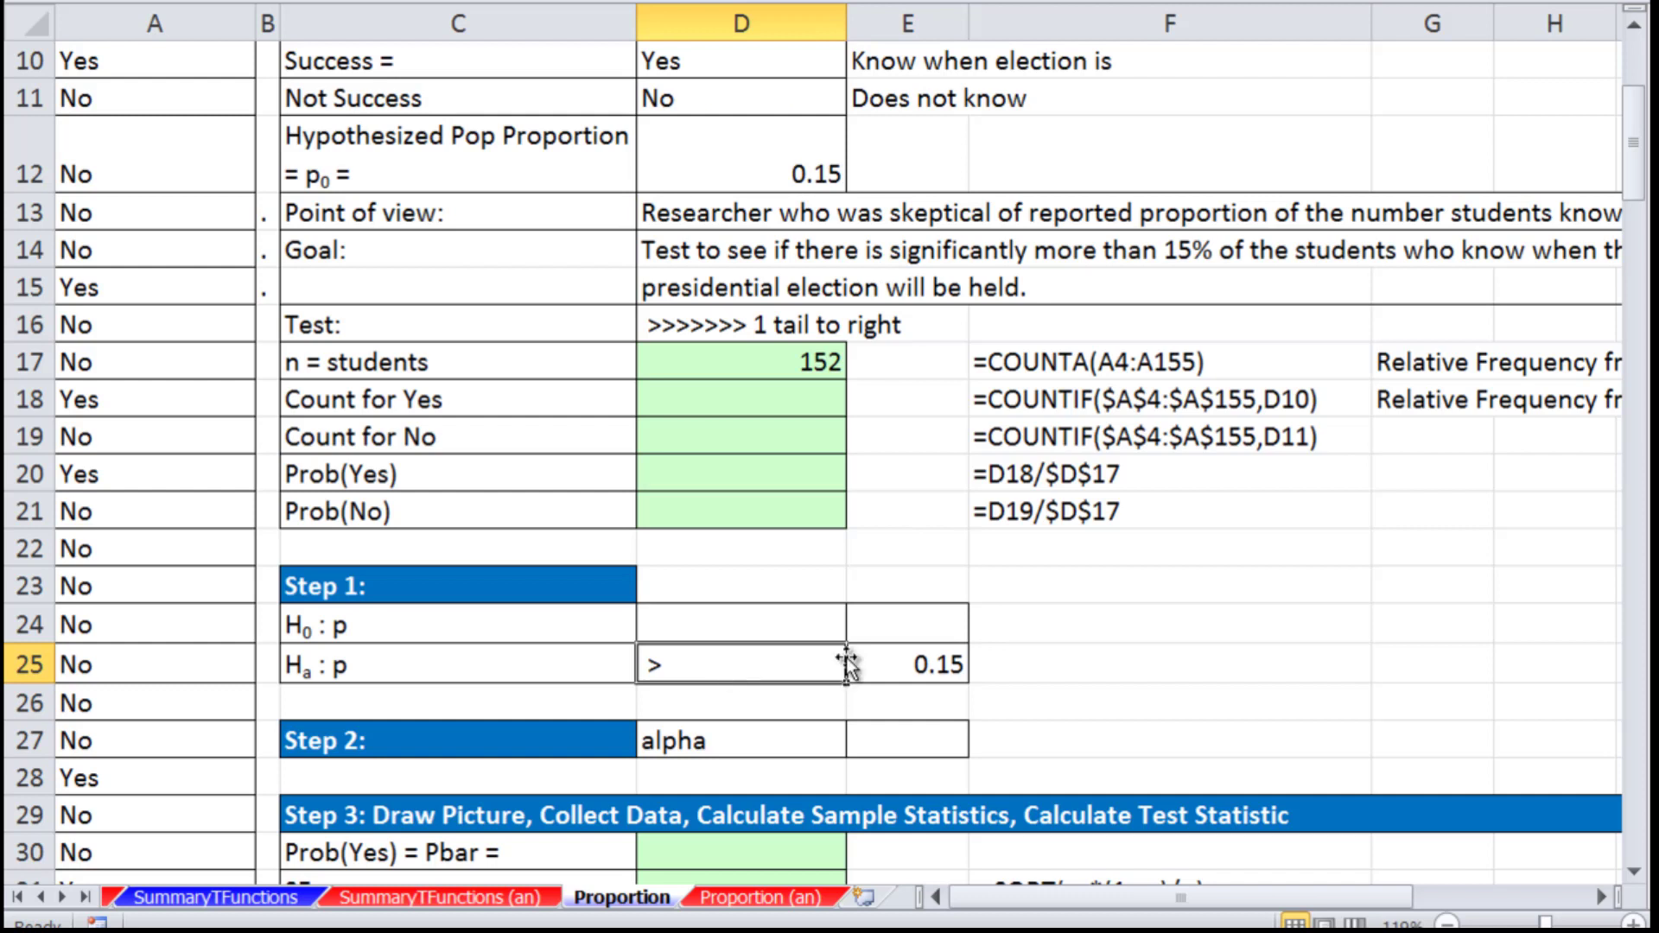
Set the null hypothesis in row 24 to <= with its value linked to the hypothesized proportion in D12.
{"action": "left_click", "coordinate": [805, 629]}
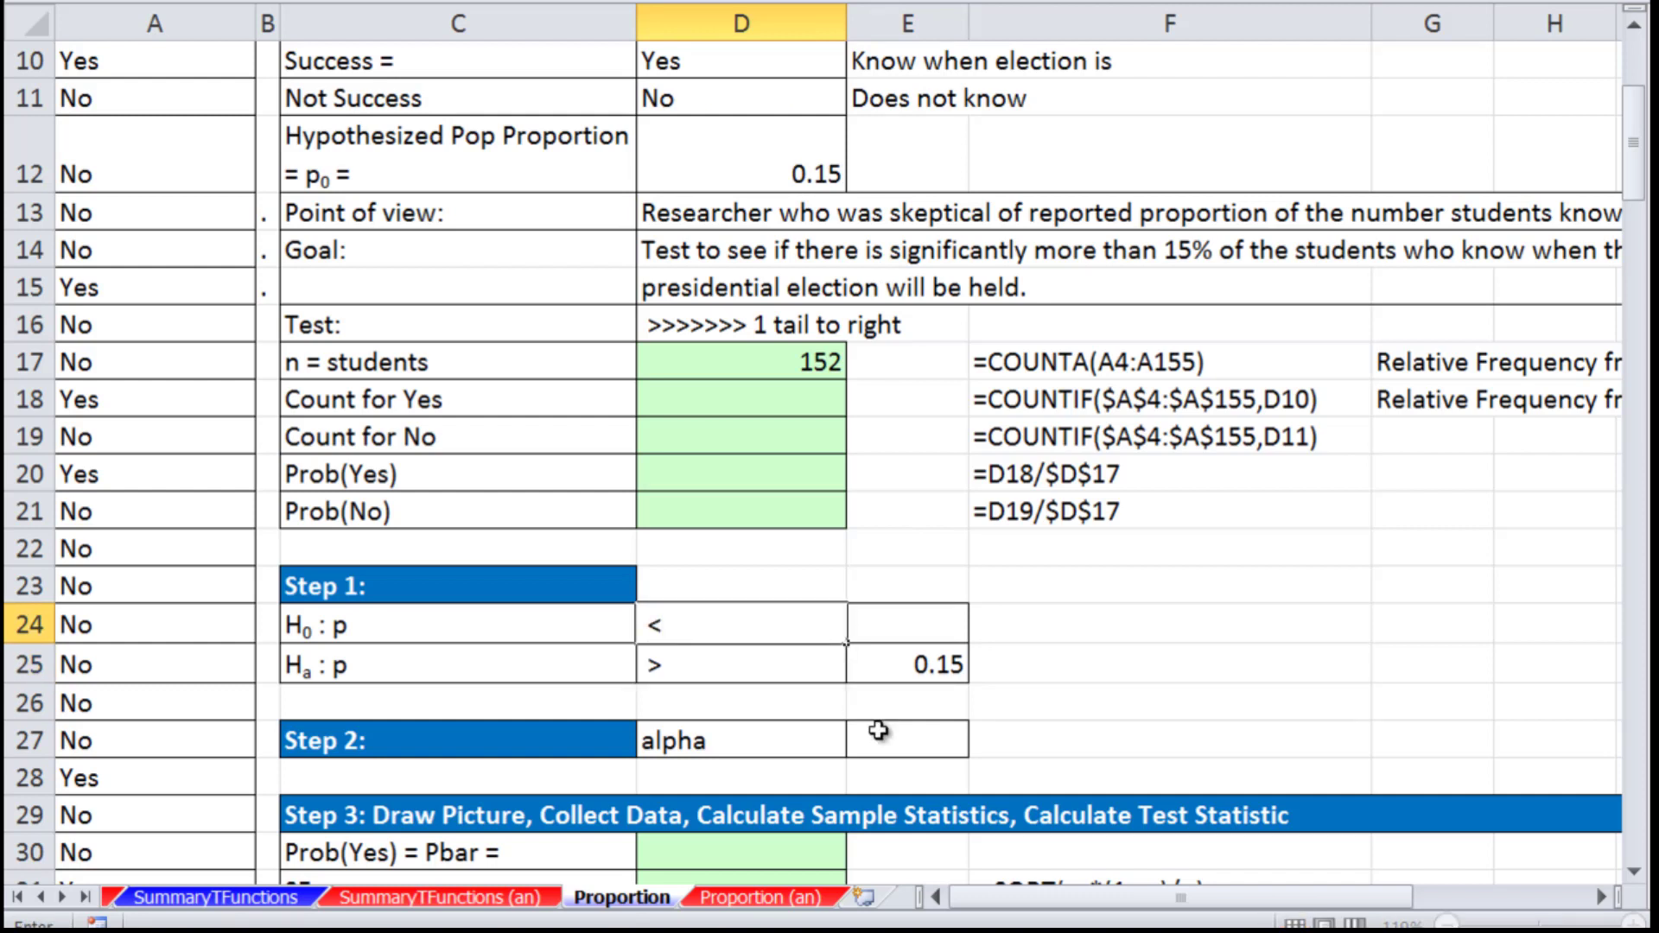
{"action": "type", "text": "<="}
{"action": "left_click", "coordinate": [903, 624]}
{"action": "type", "text": "="}
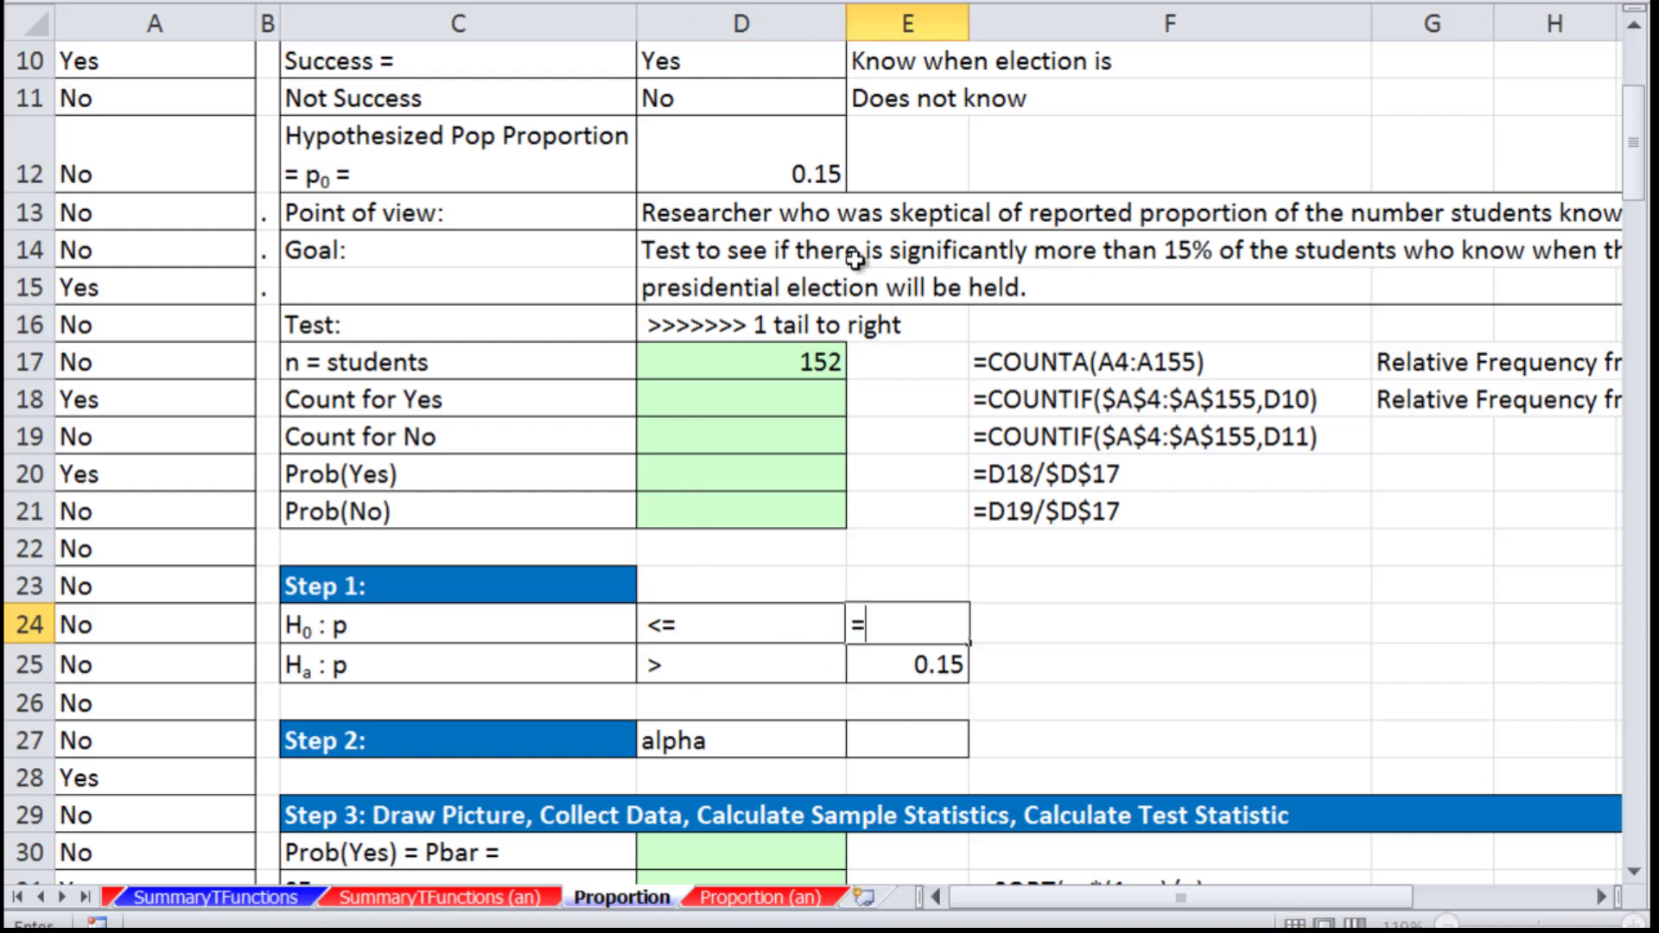
{"action": "left_click", "coordinate": [791, 169]}
{"action": "key", "text": "Return"}
Enter .01 as the alpha value in cell E27 under Step 2.
{"action": "left_click", "coordinate": [940, 735]}
{"action": "type", "text": "."}
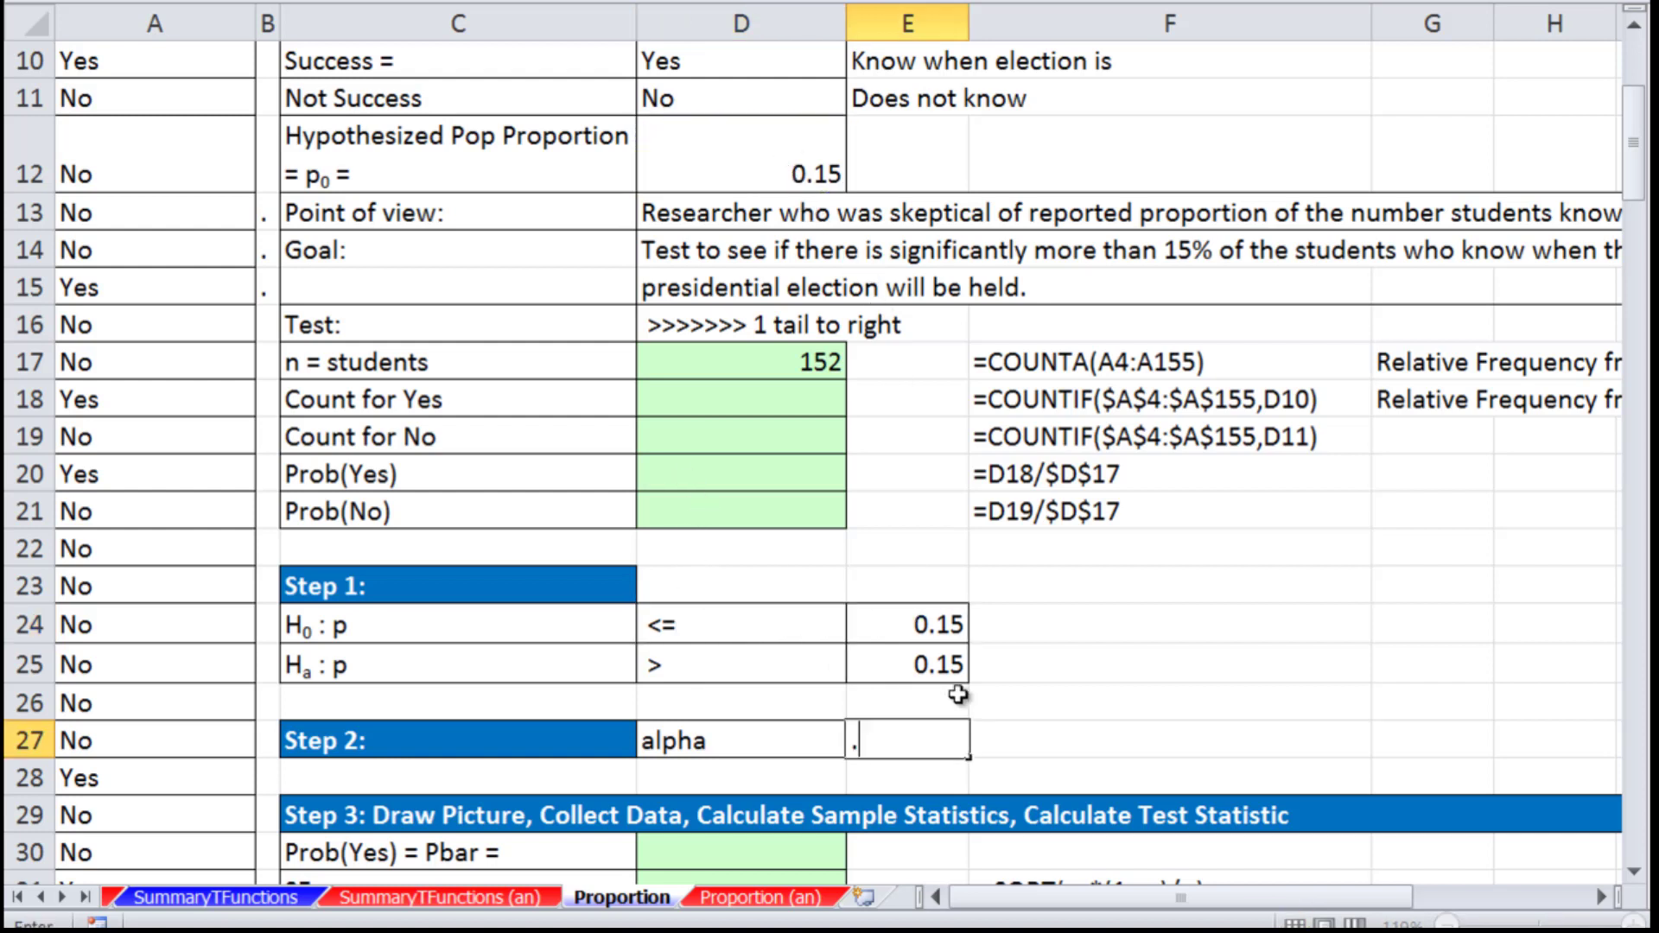
{"action": "type", "text": "01"}
{"action": "key", "text": "Return"}
{"action": "left_click", "coordinate": [1066, 732]}
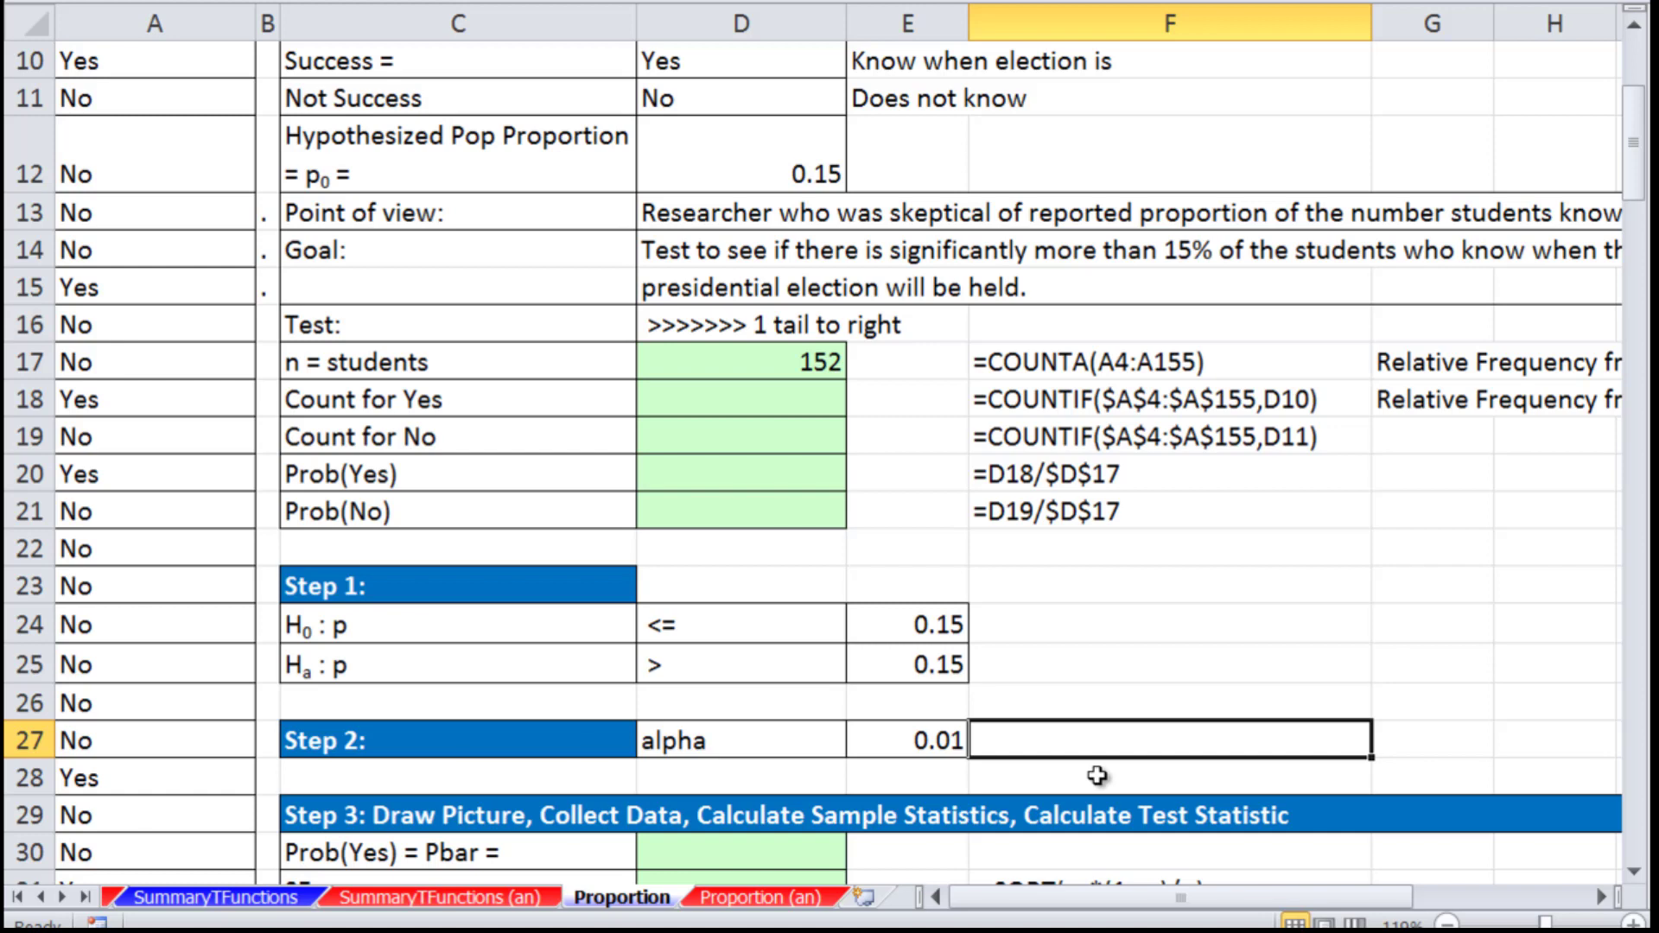
Count the Yes answers in D18 with =COUNTIF($A$4:$A$155,D10) and fill the formula down to D19 for No.
{"action": "left_click", "coordinate": [749, 396]}
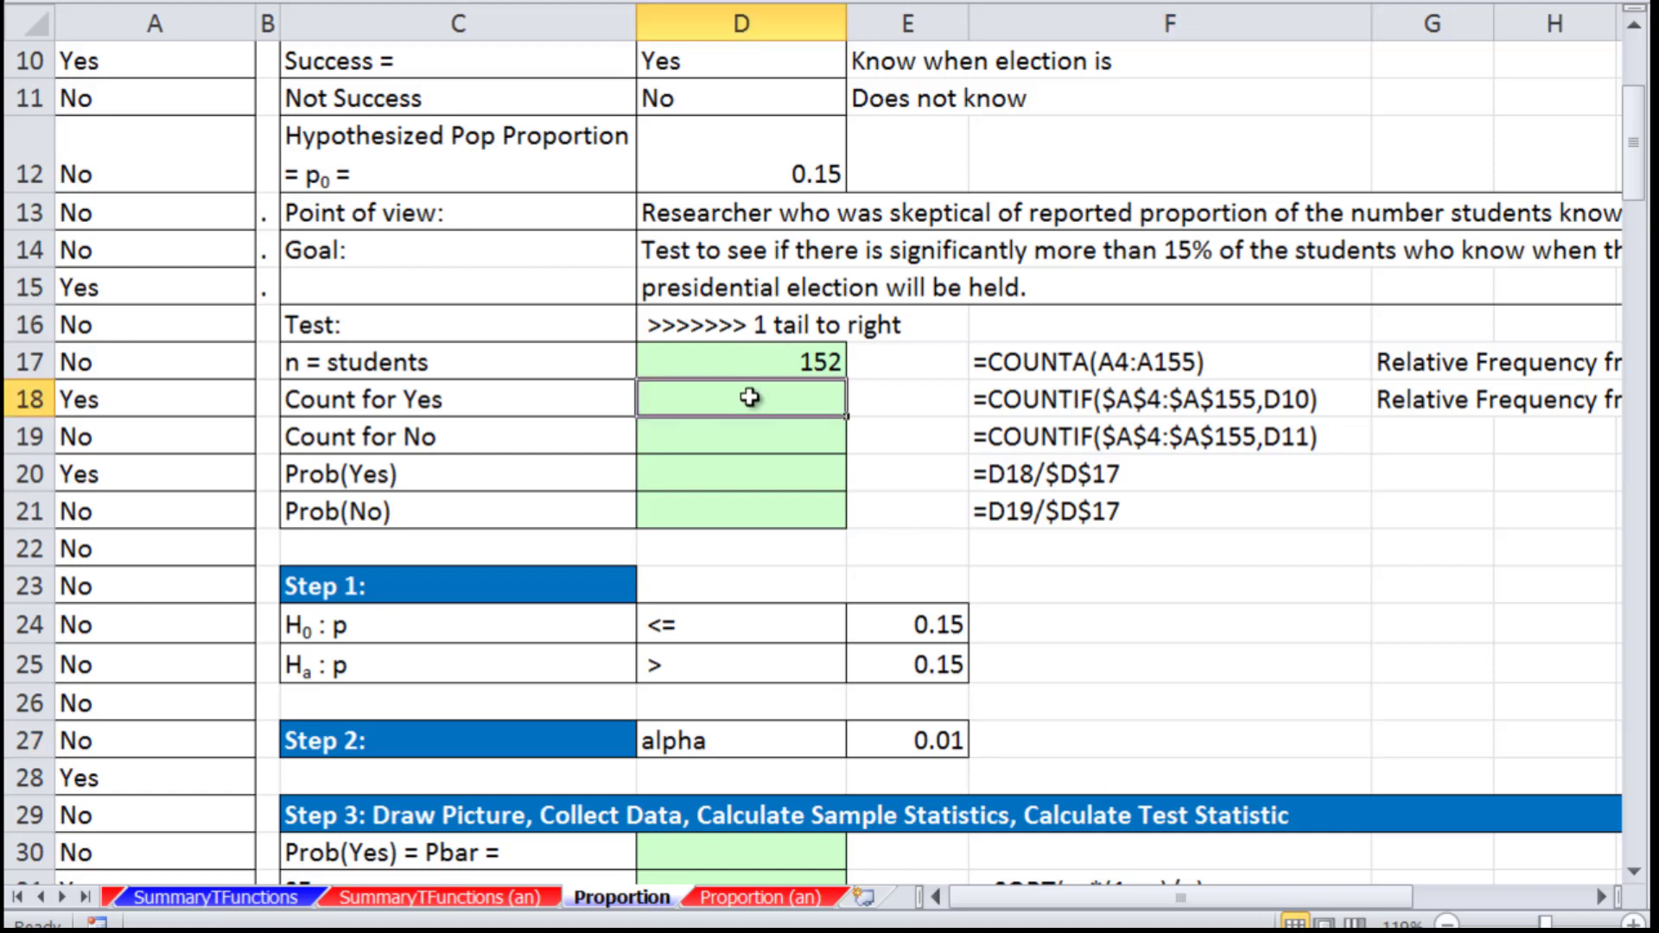
{"action": "left_click_drag", "start_coordinate": [1633, 24], "coordinate": [1633, 24]}
{"action": "mouse_move", "coordinate": [49, 294]}
{"action": "left_mouse_down"}
{"action": "mouse_move", "coordinate": [256, 756]}
{"action": "mouse_move", "coordinate": [52, 66]}
{"action": "left_mouse_up"}
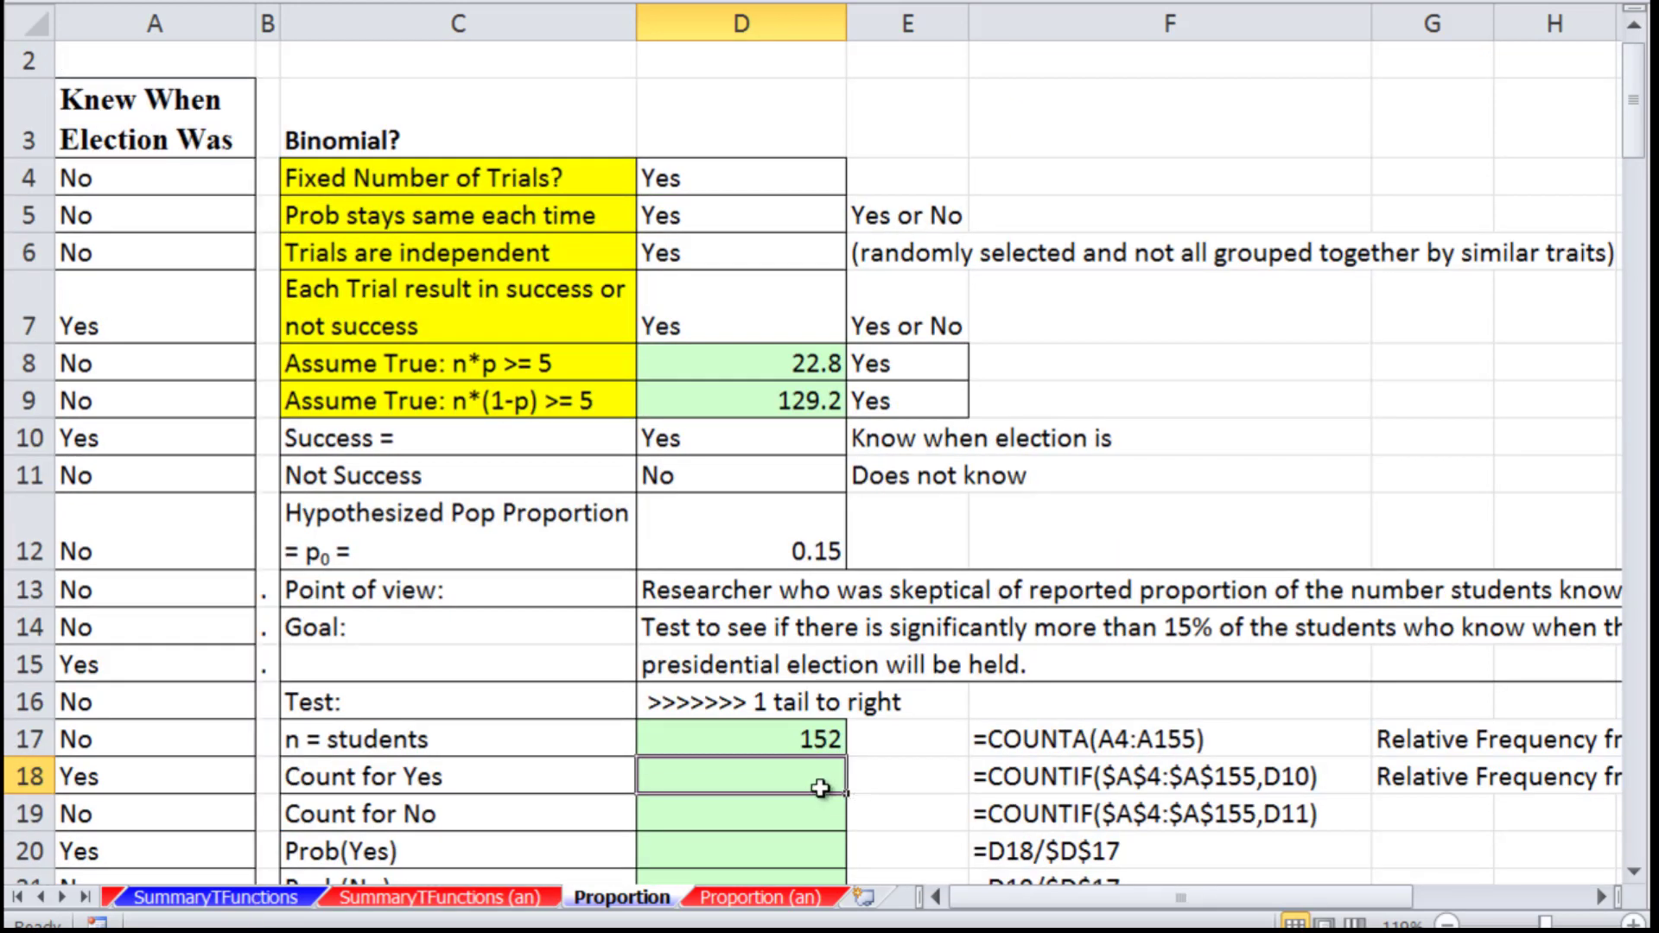
{"action": "key", "text": "Escape"}
{"action": "type", "text": "=c"}
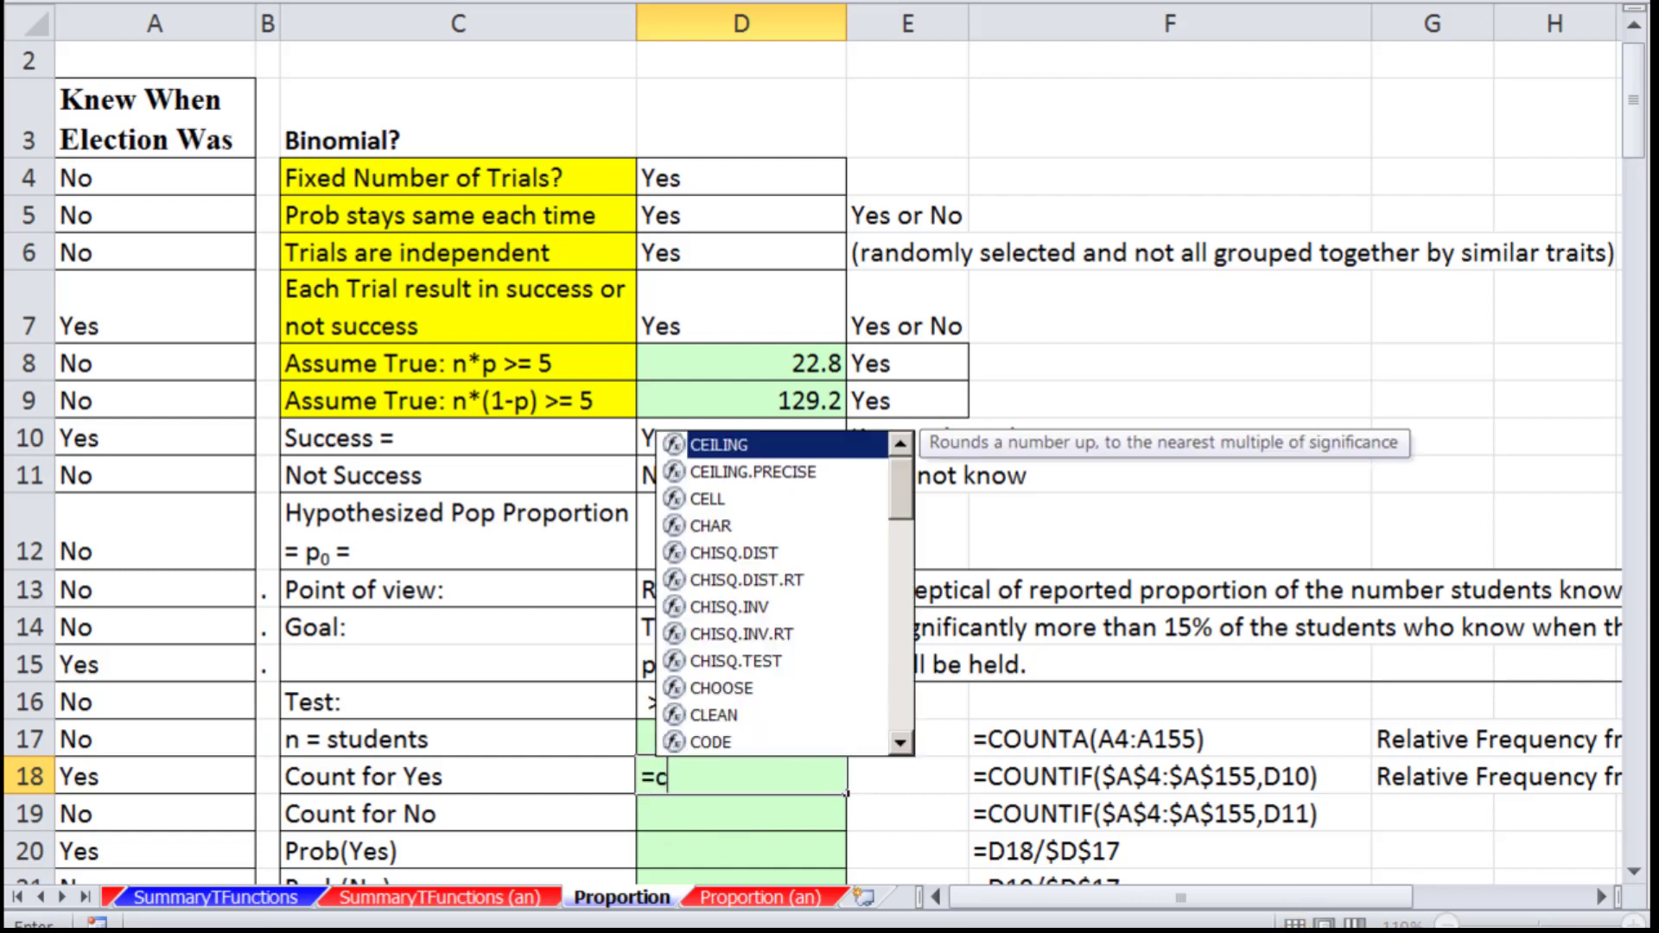
{"action": "type", "text": "ountif"}
{"action": "key", "text": "Tab"}
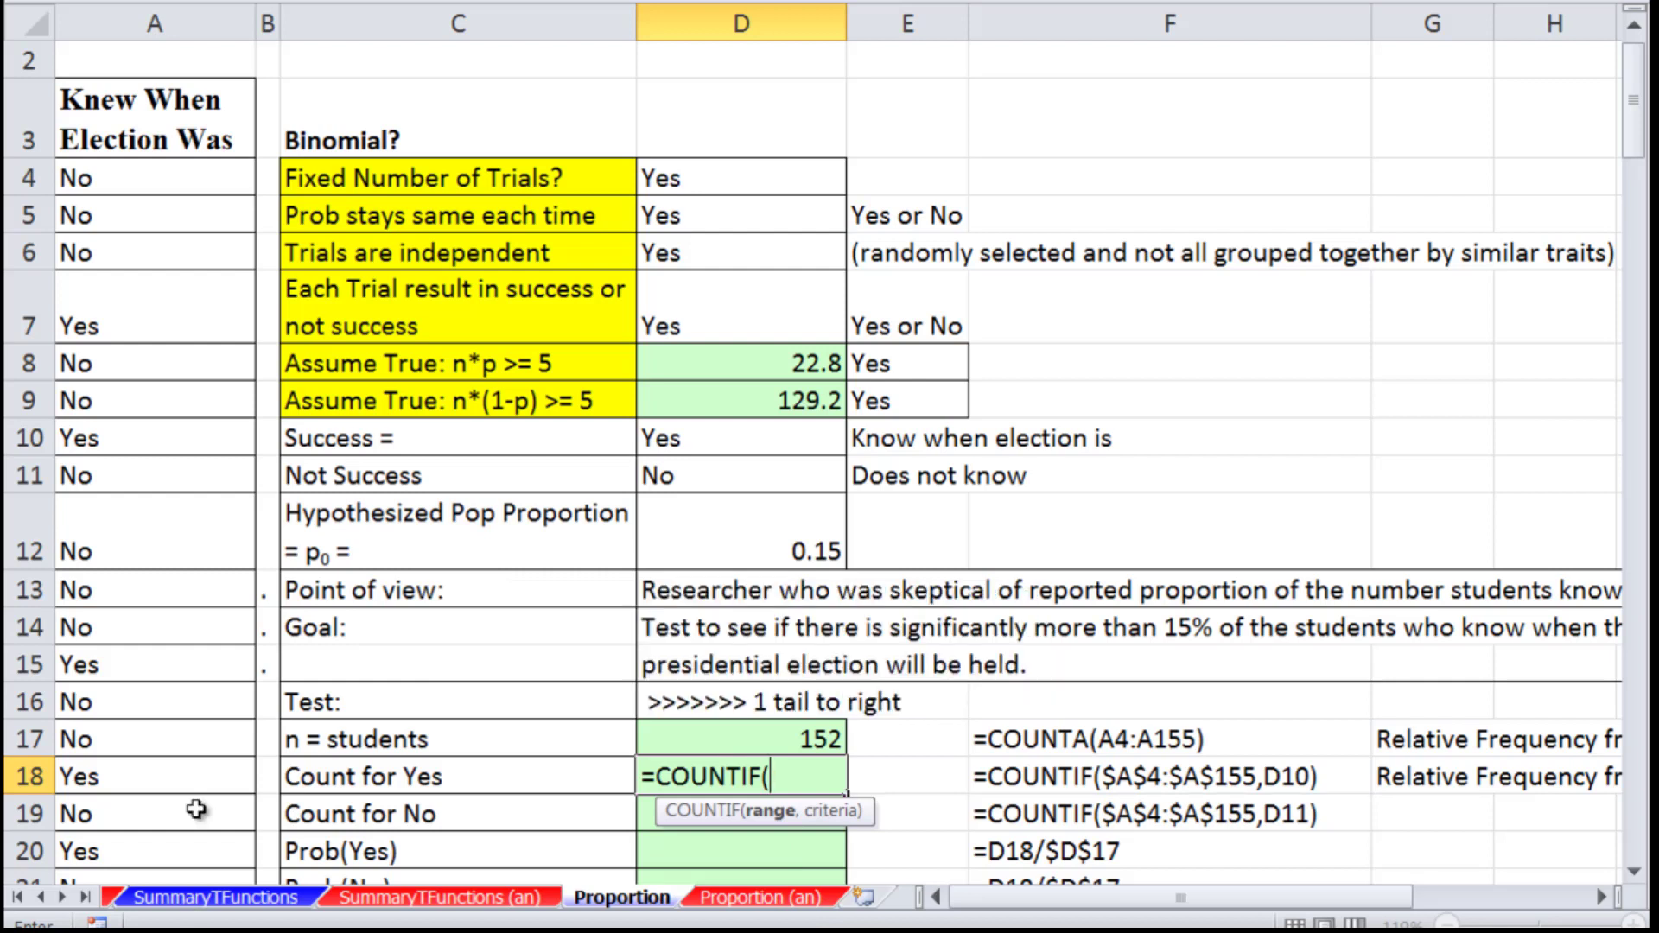
{"action": "left_click", "coordinate": [184, 170]}
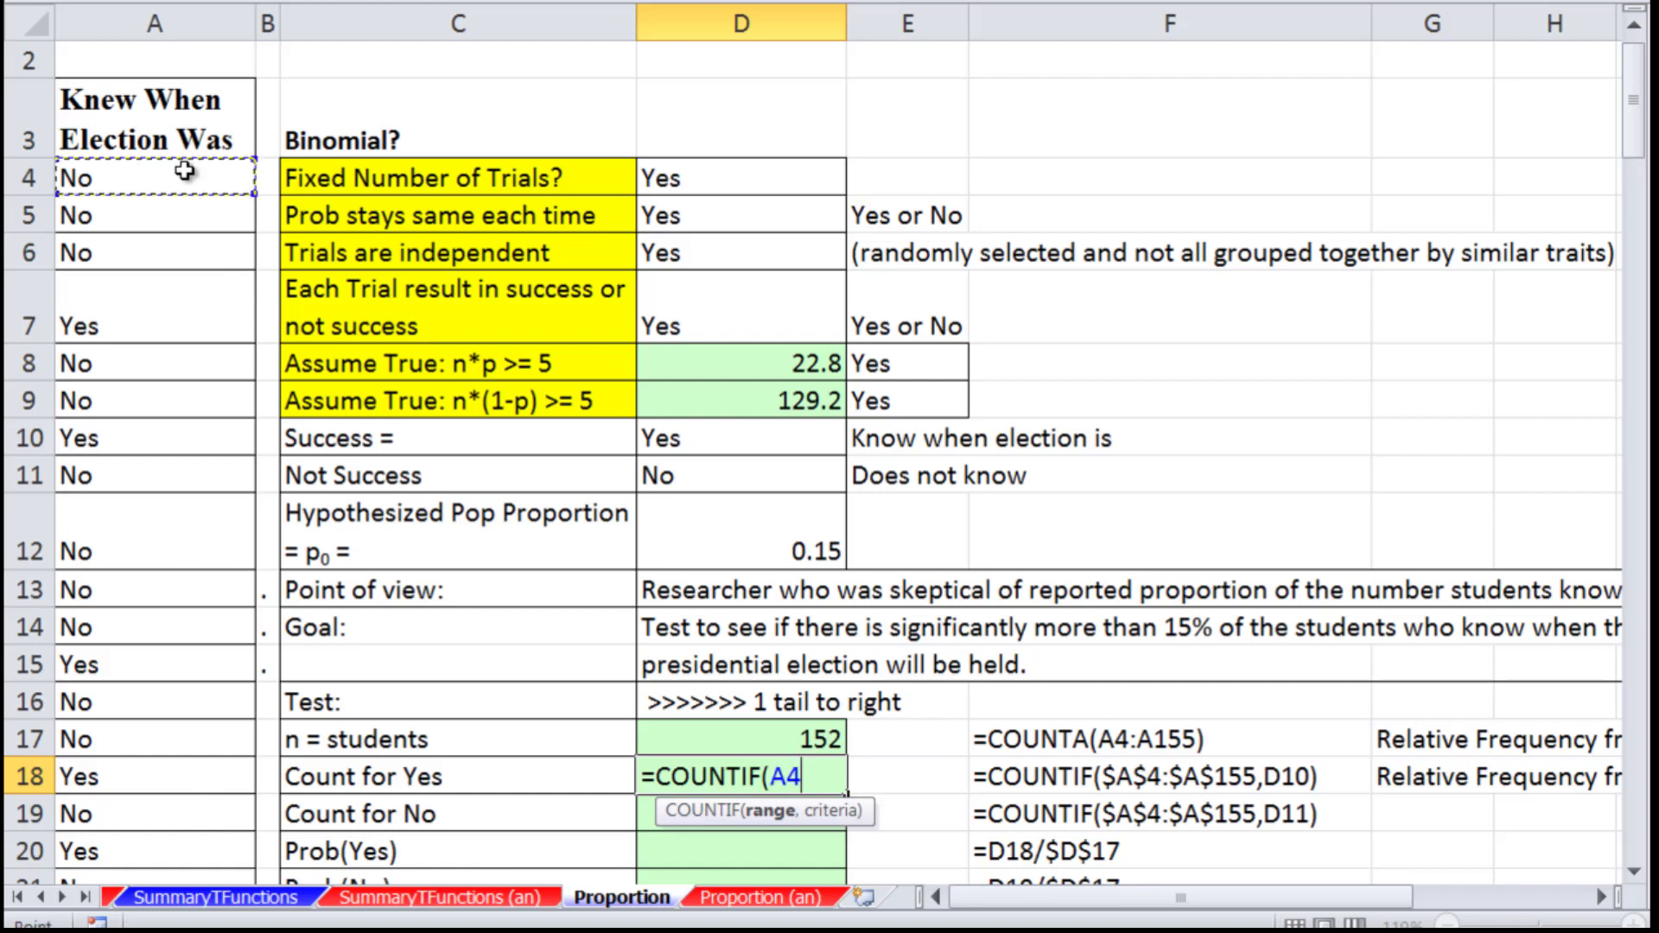
{"action": "key", "text": "ctrl+shift+Down"}
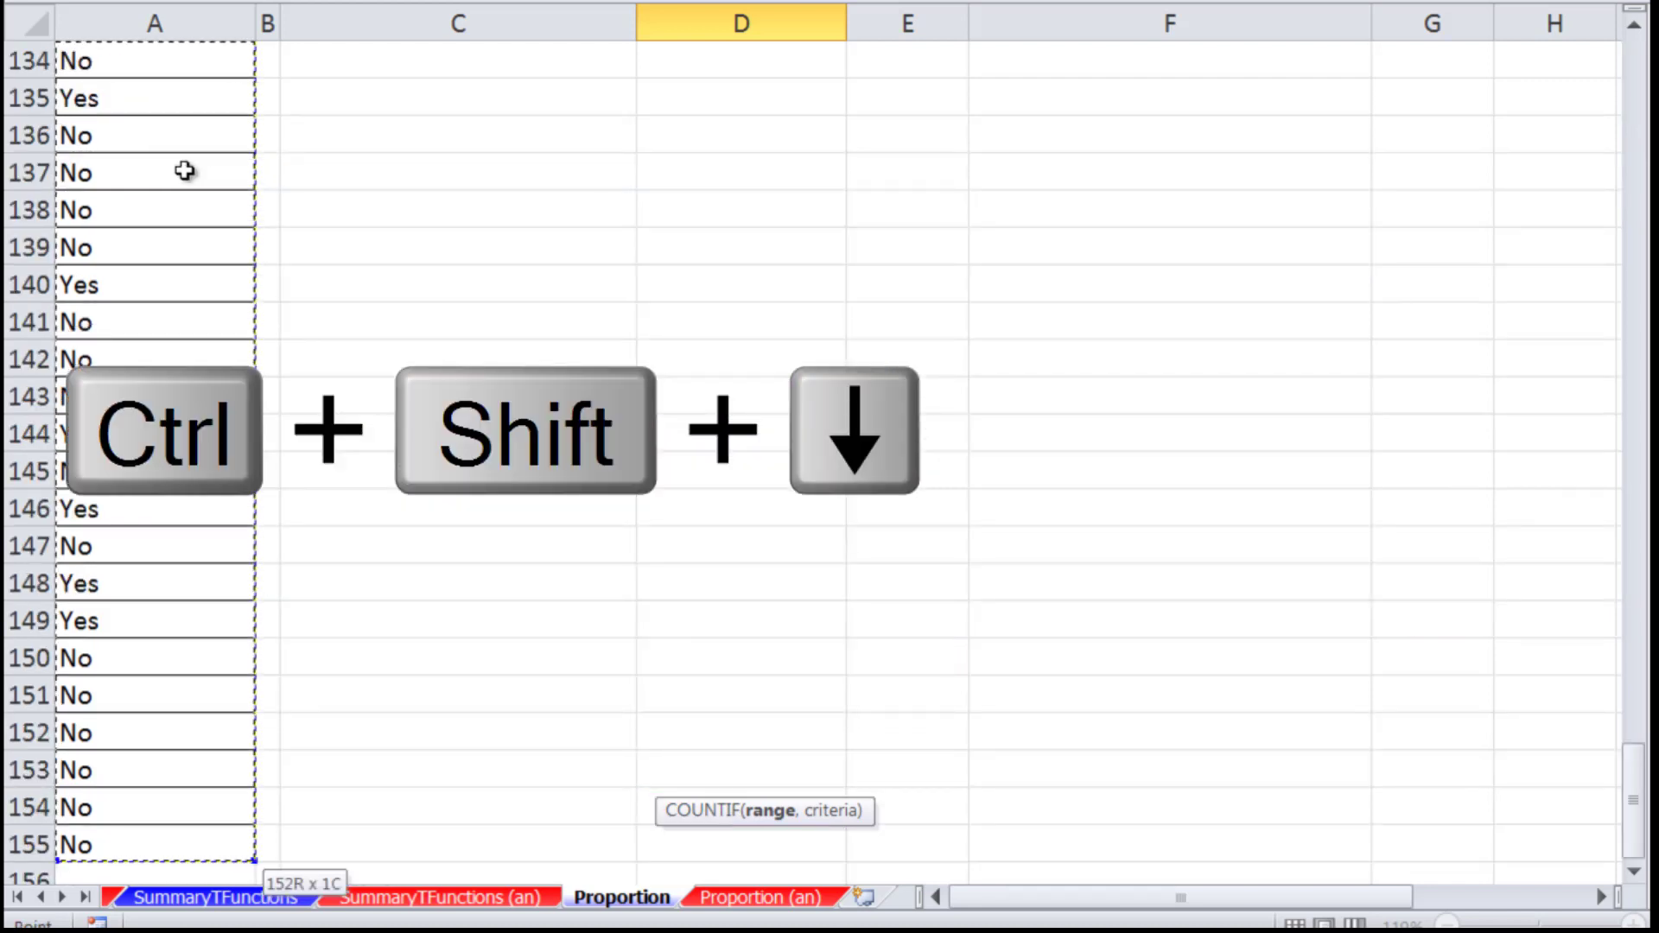
{"action": "key", "text": "F4"}
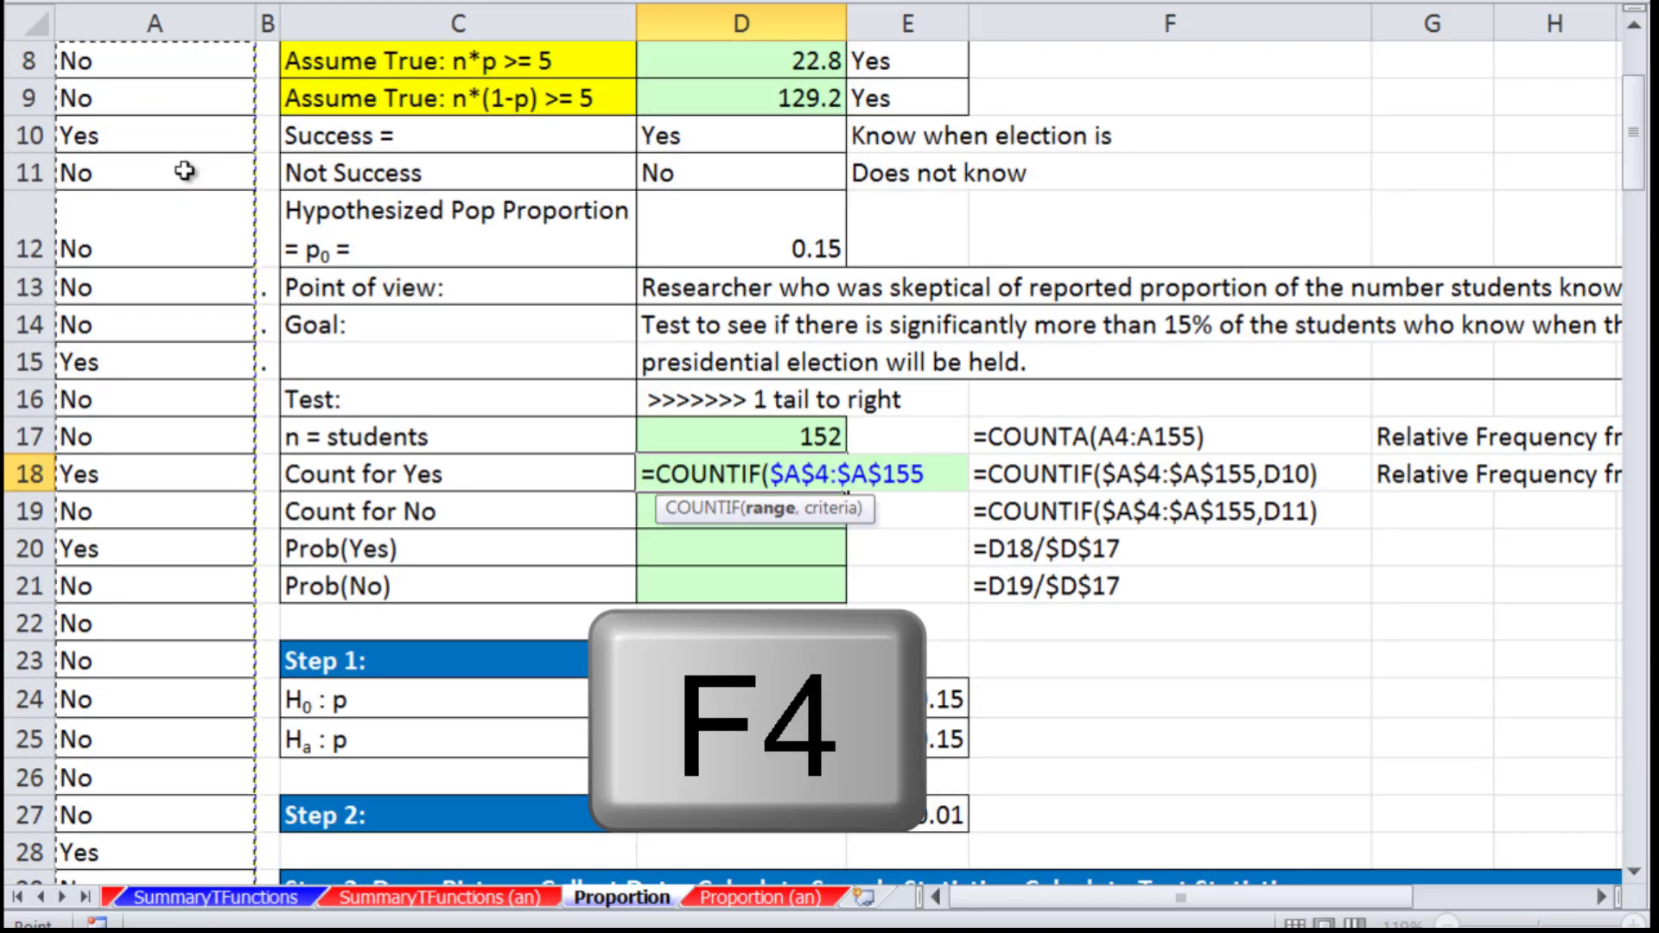
{"action": "type", "text": ","}
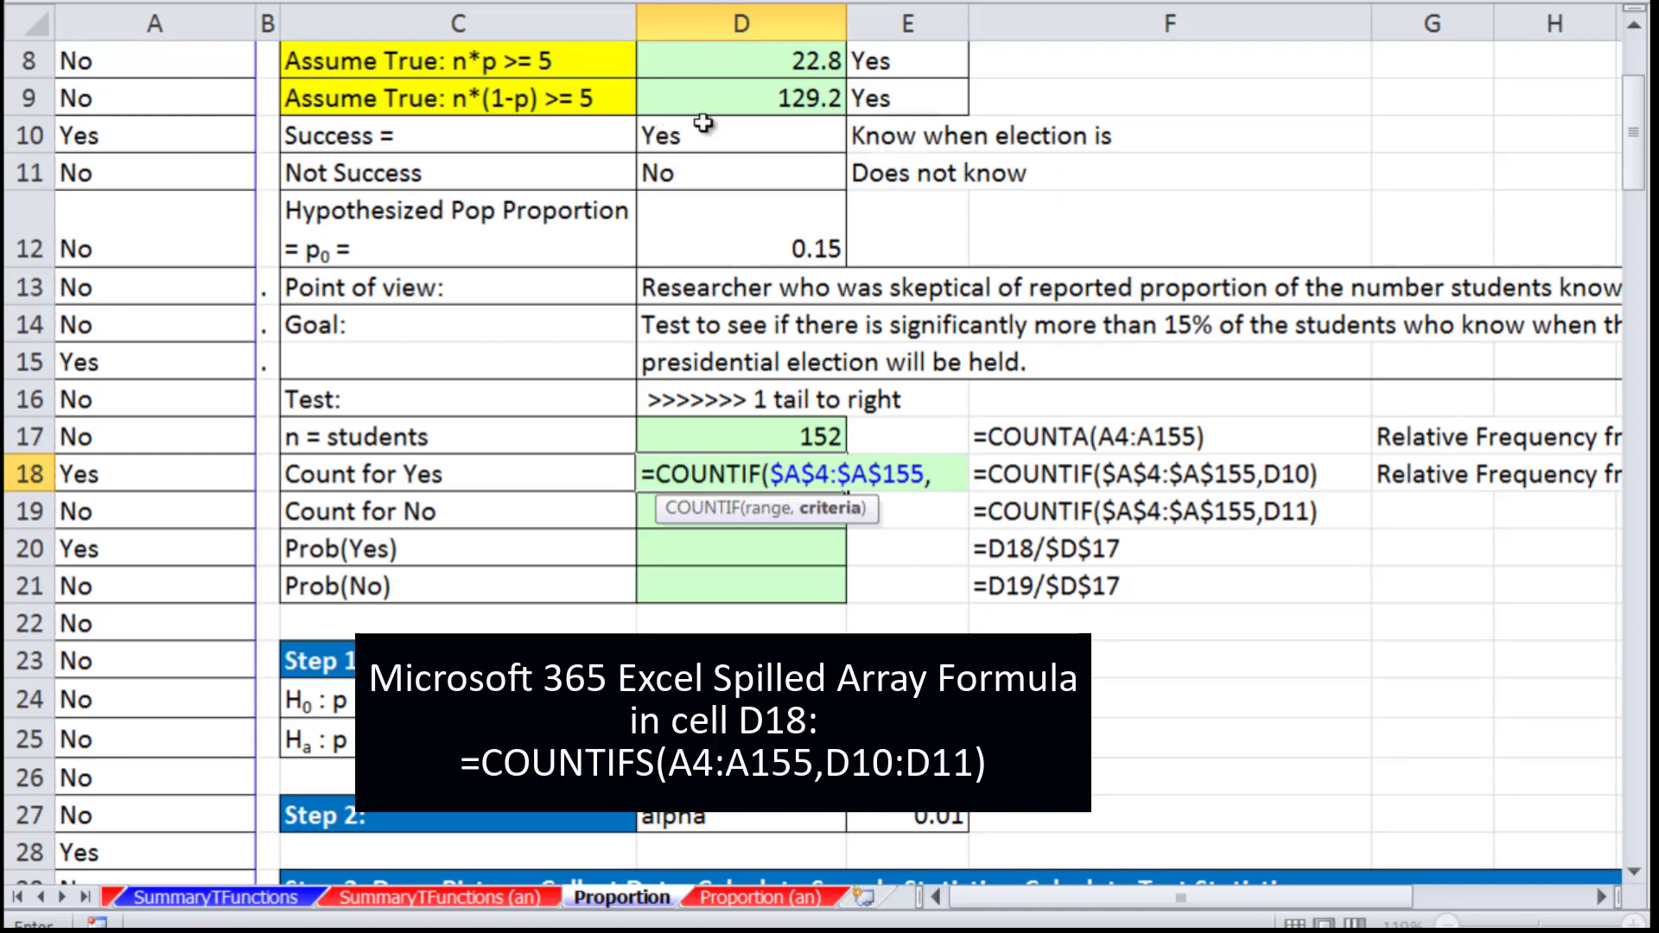
{"action": "left_click", "coordinate": [734, 138]}
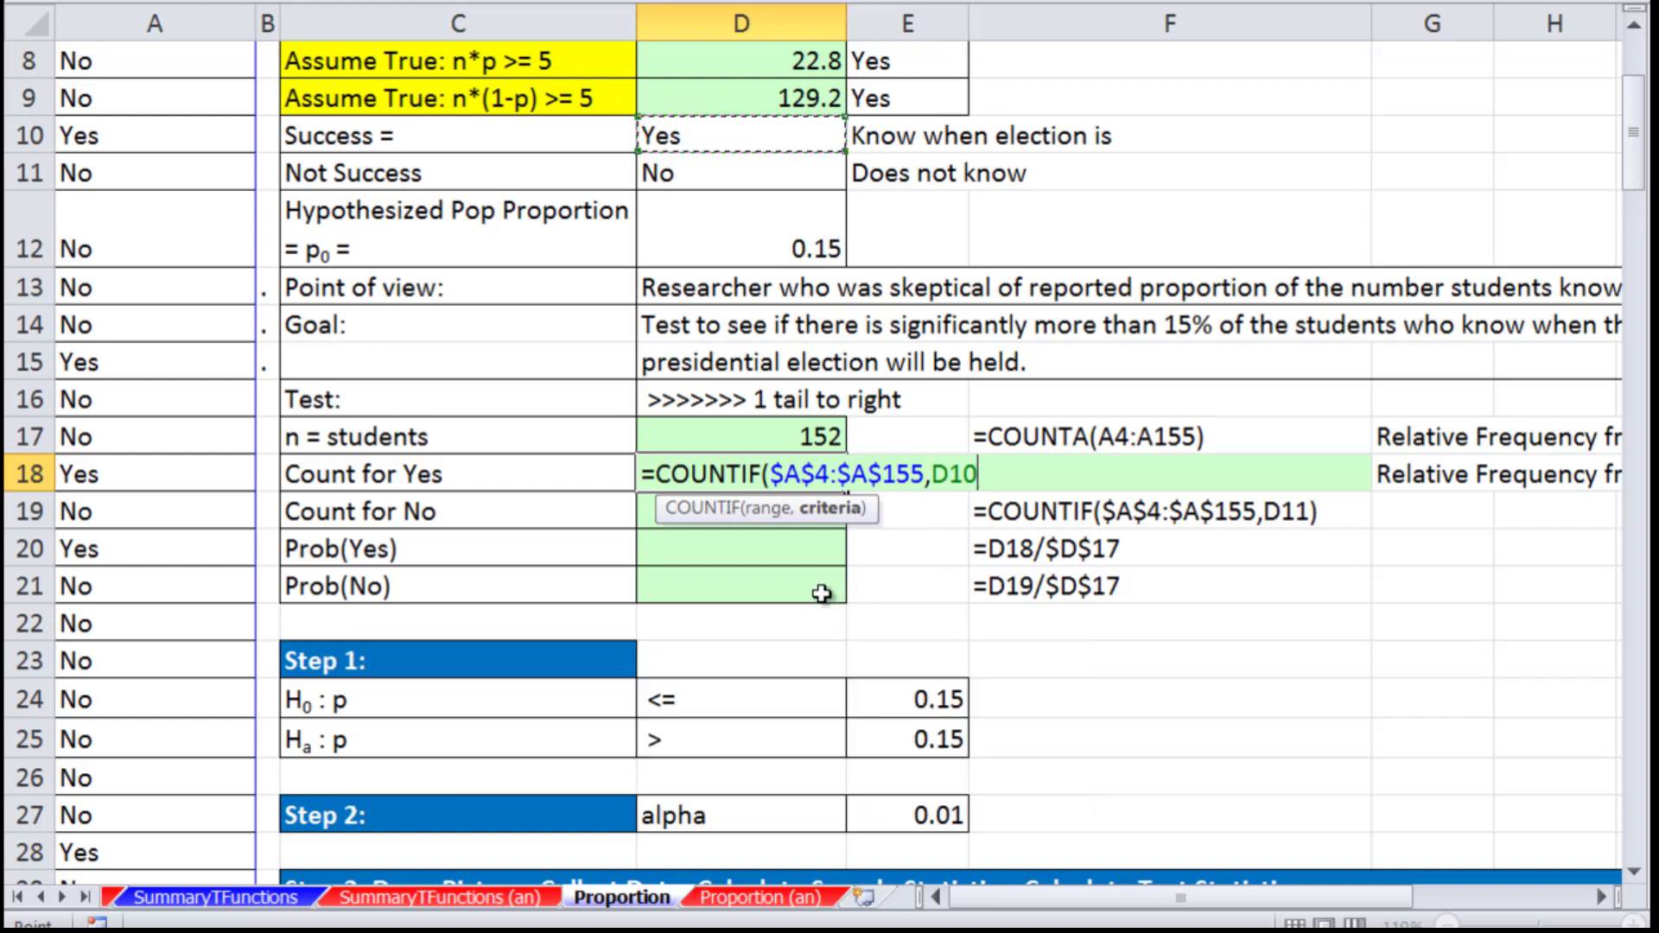
{"action": "key", "text": "ctrl+Return"}
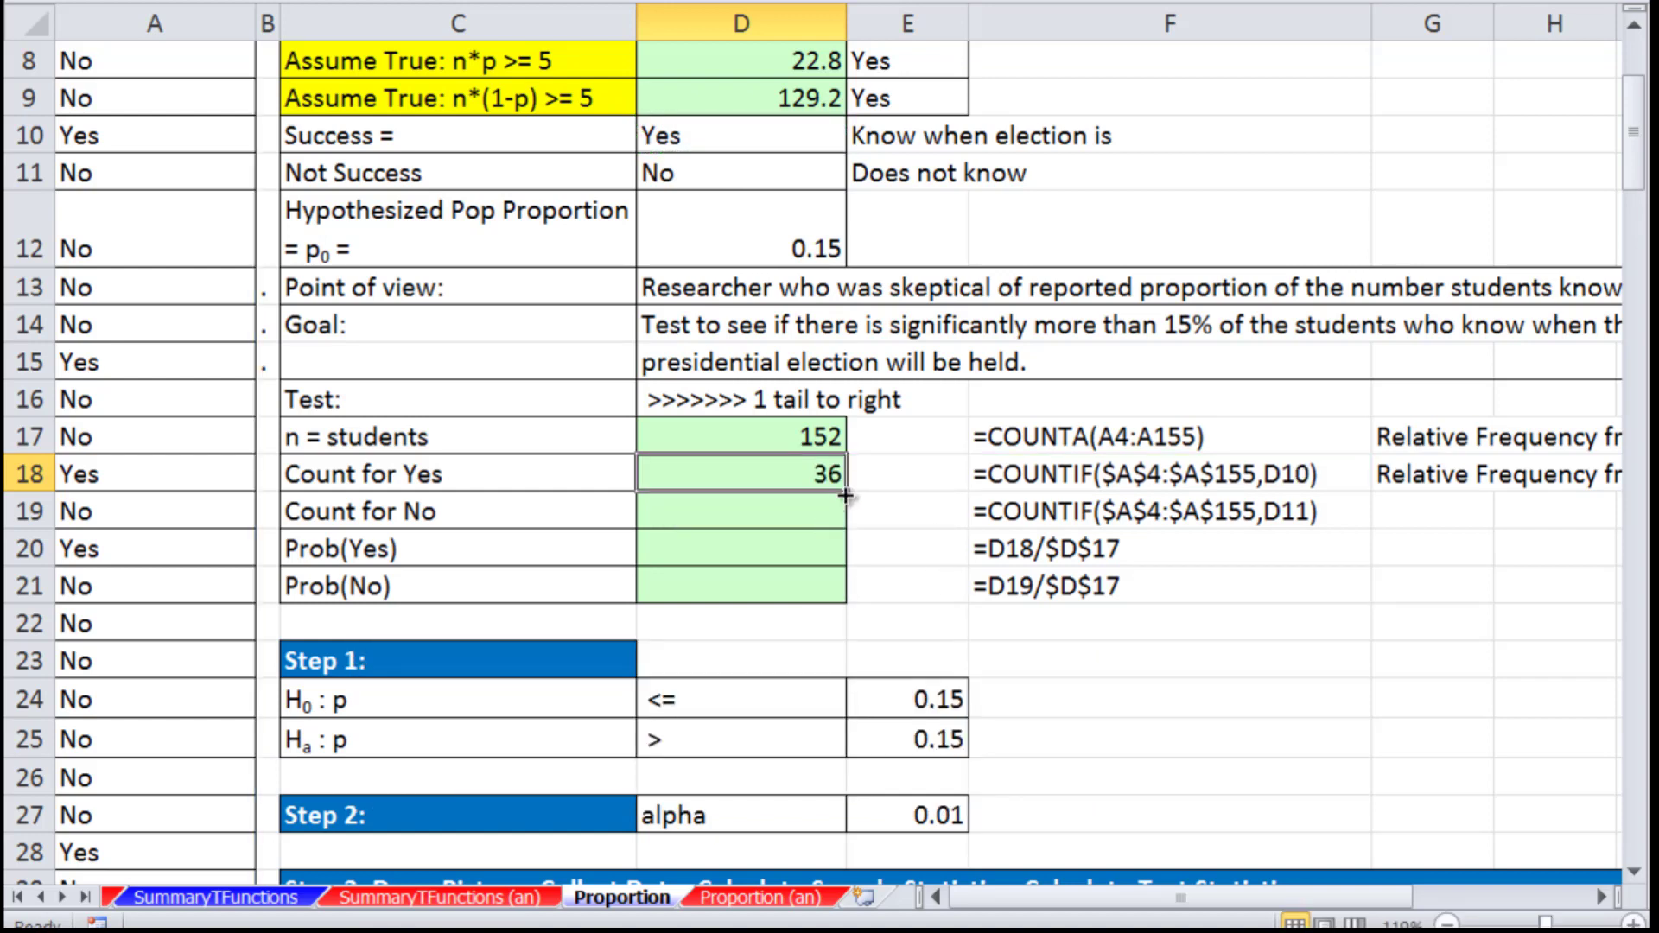
{"action": "left_click_drag", "start_coordinate": [845, 494], "coordinate": [851, 525]}
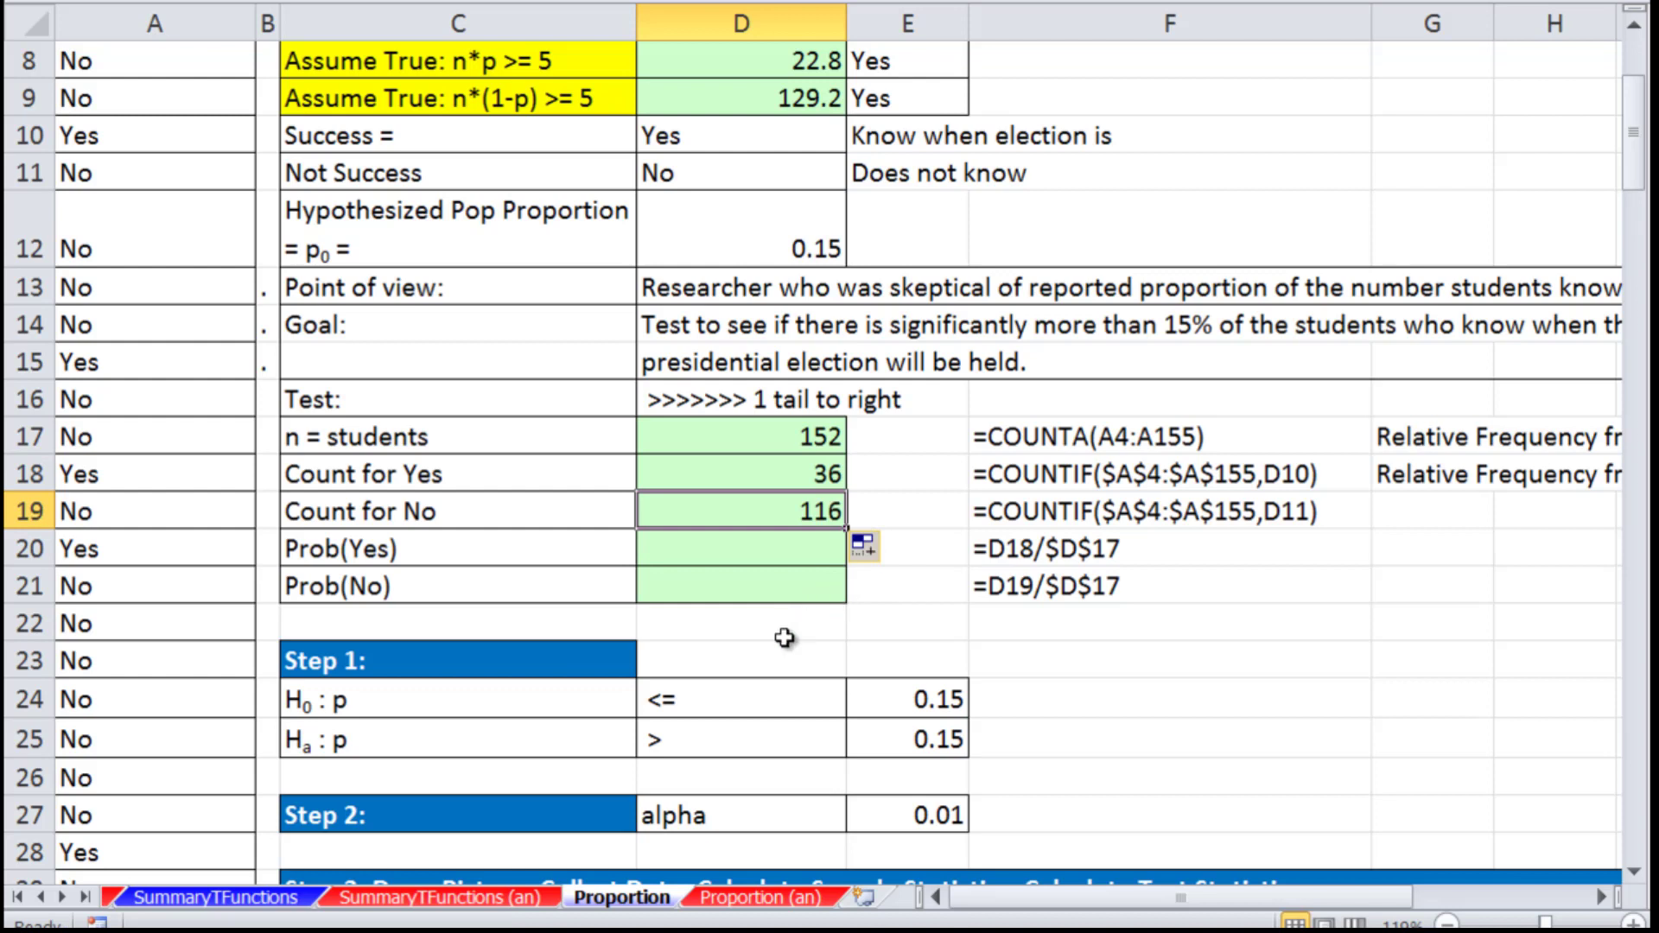
Calculate Prob(Yes) in D20 with =D18/$D$17 and fill the formula down to D21 for Prob(No).
{"action": "left_click", "coordinate": [791, 440]}
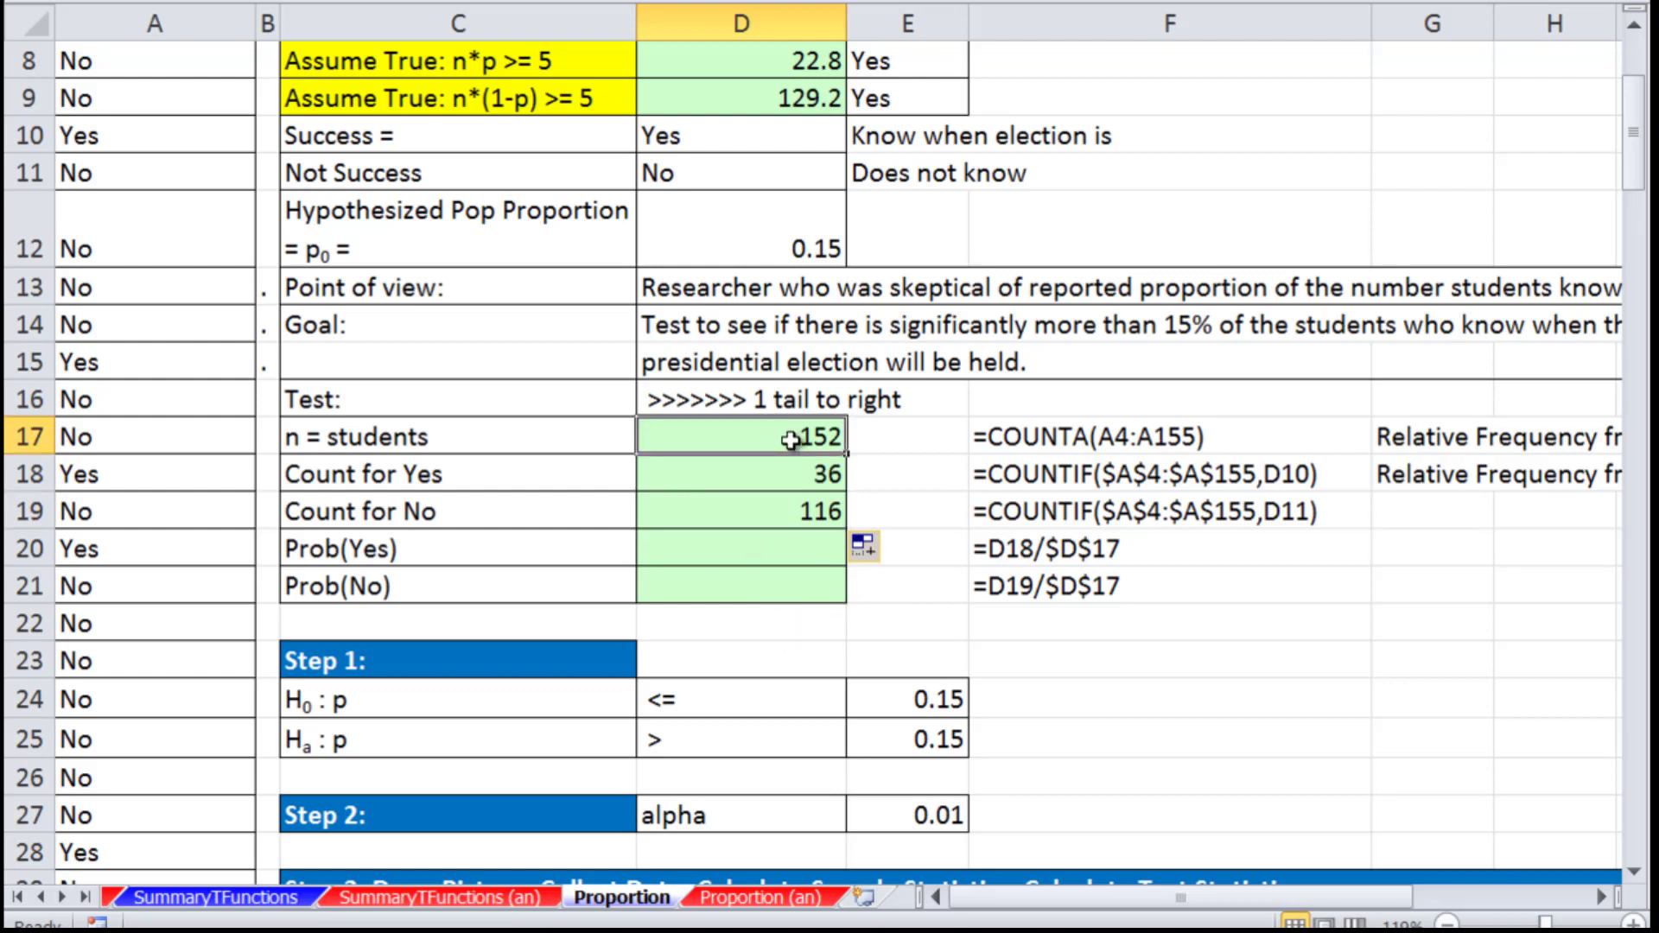
{"action": "left_click", "coordinate": [742, 548]}
{"action": "type", "text": "="}
{"action": "left_click", "coordinate": [741, 473]}
{"action": "type", "text": "/"}
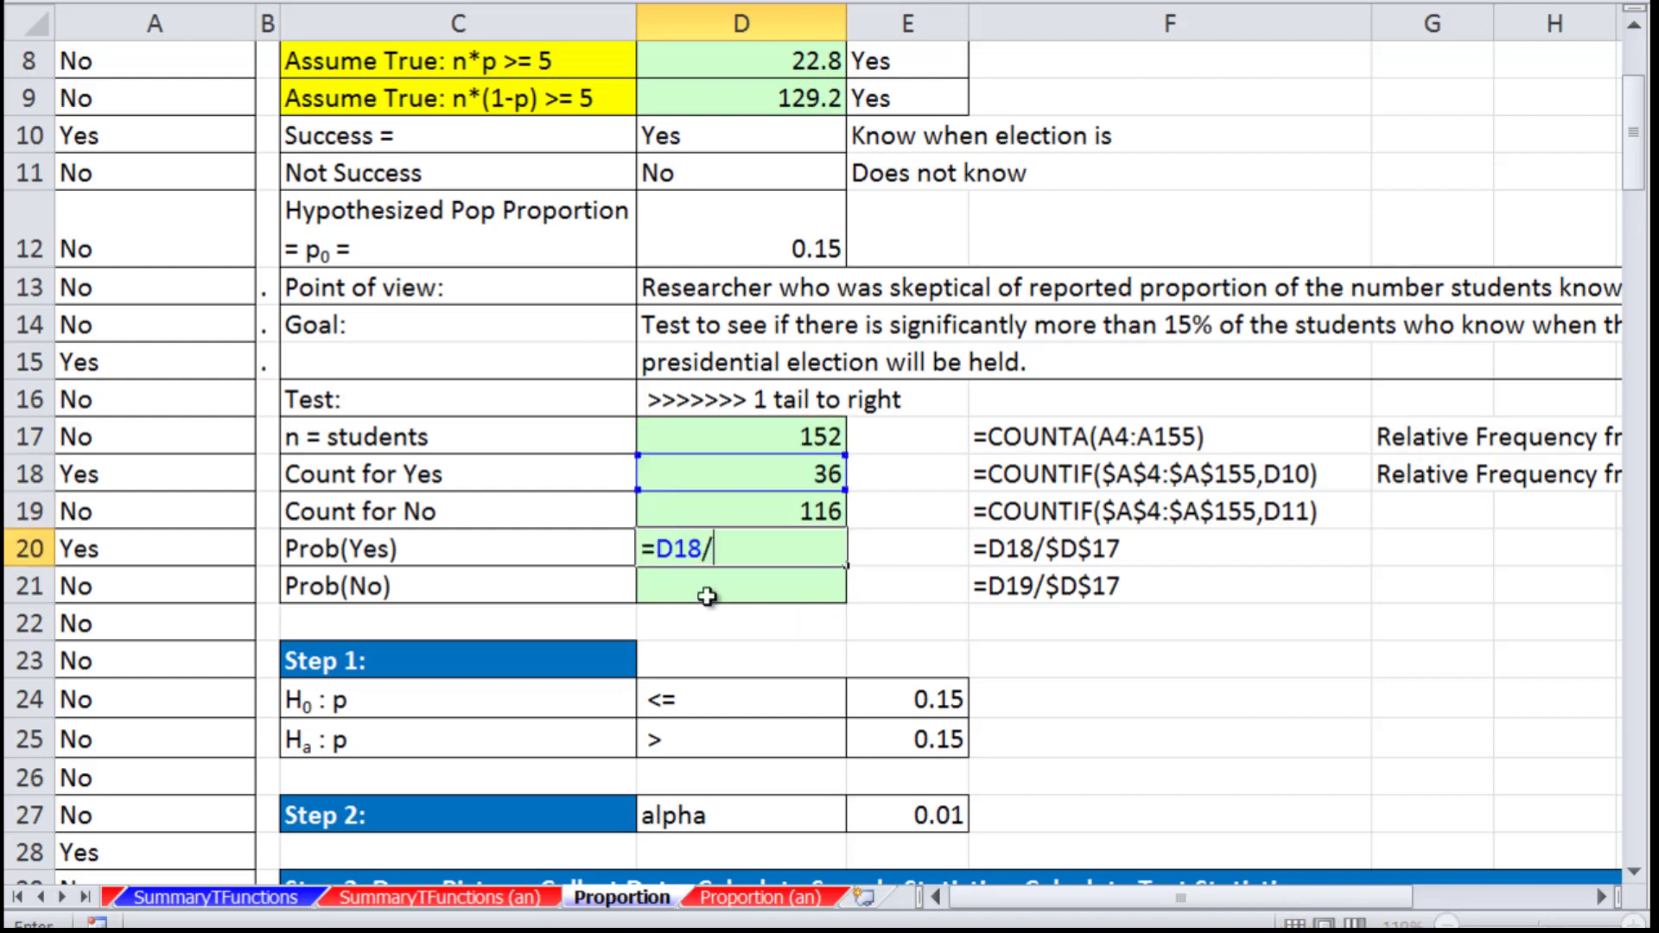
{"action": "key", "text": "Up"}
{"action": "key", "text": "Up"}
{"action": "key", "text": "Up"}
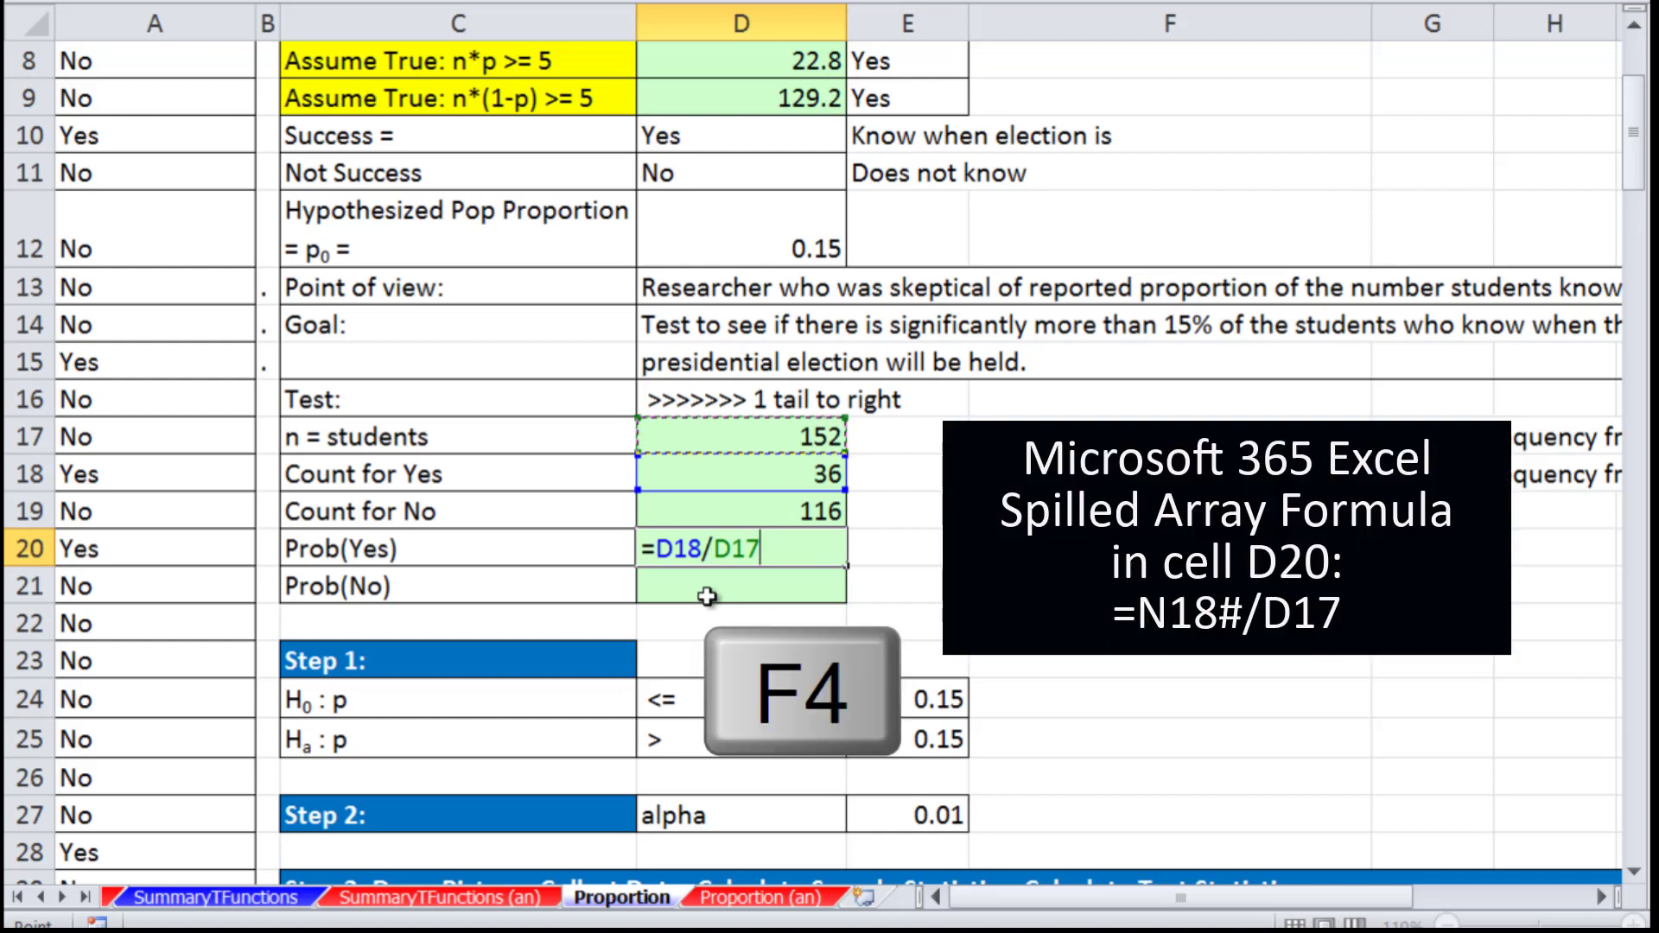
{"action": "key", "text": "F4"}
{"action": "key", "text": "ctrl+Return"}
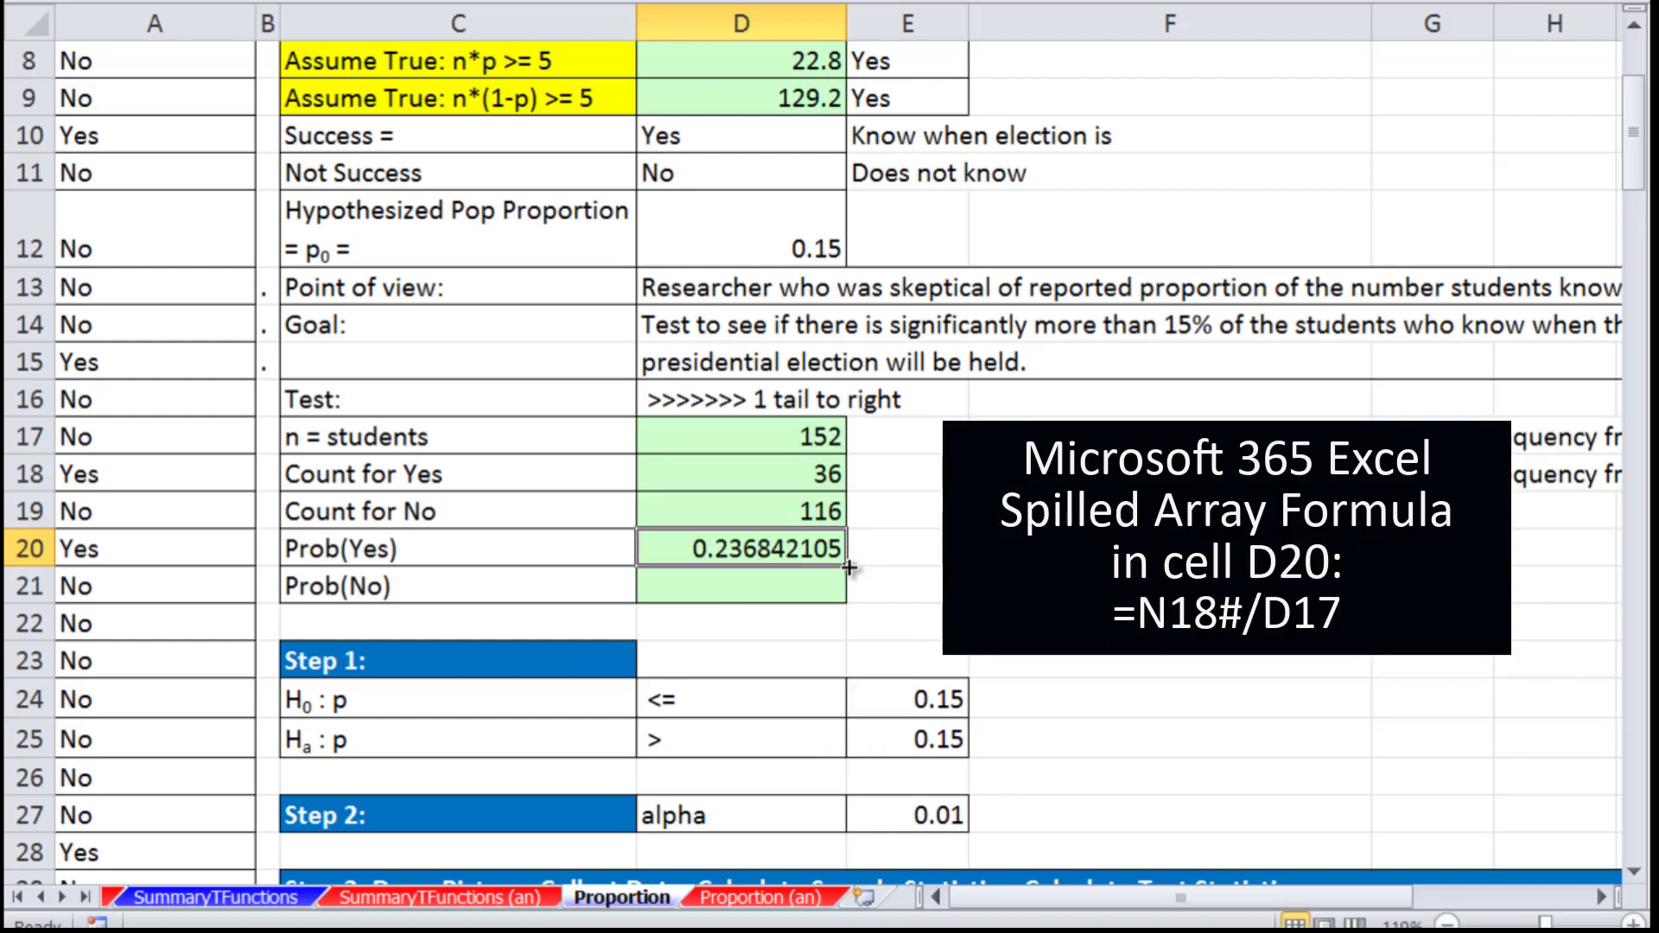
{"action": "left_click_drag", "start_coordinate": [849, 567], "coordinate": [820, 605]}
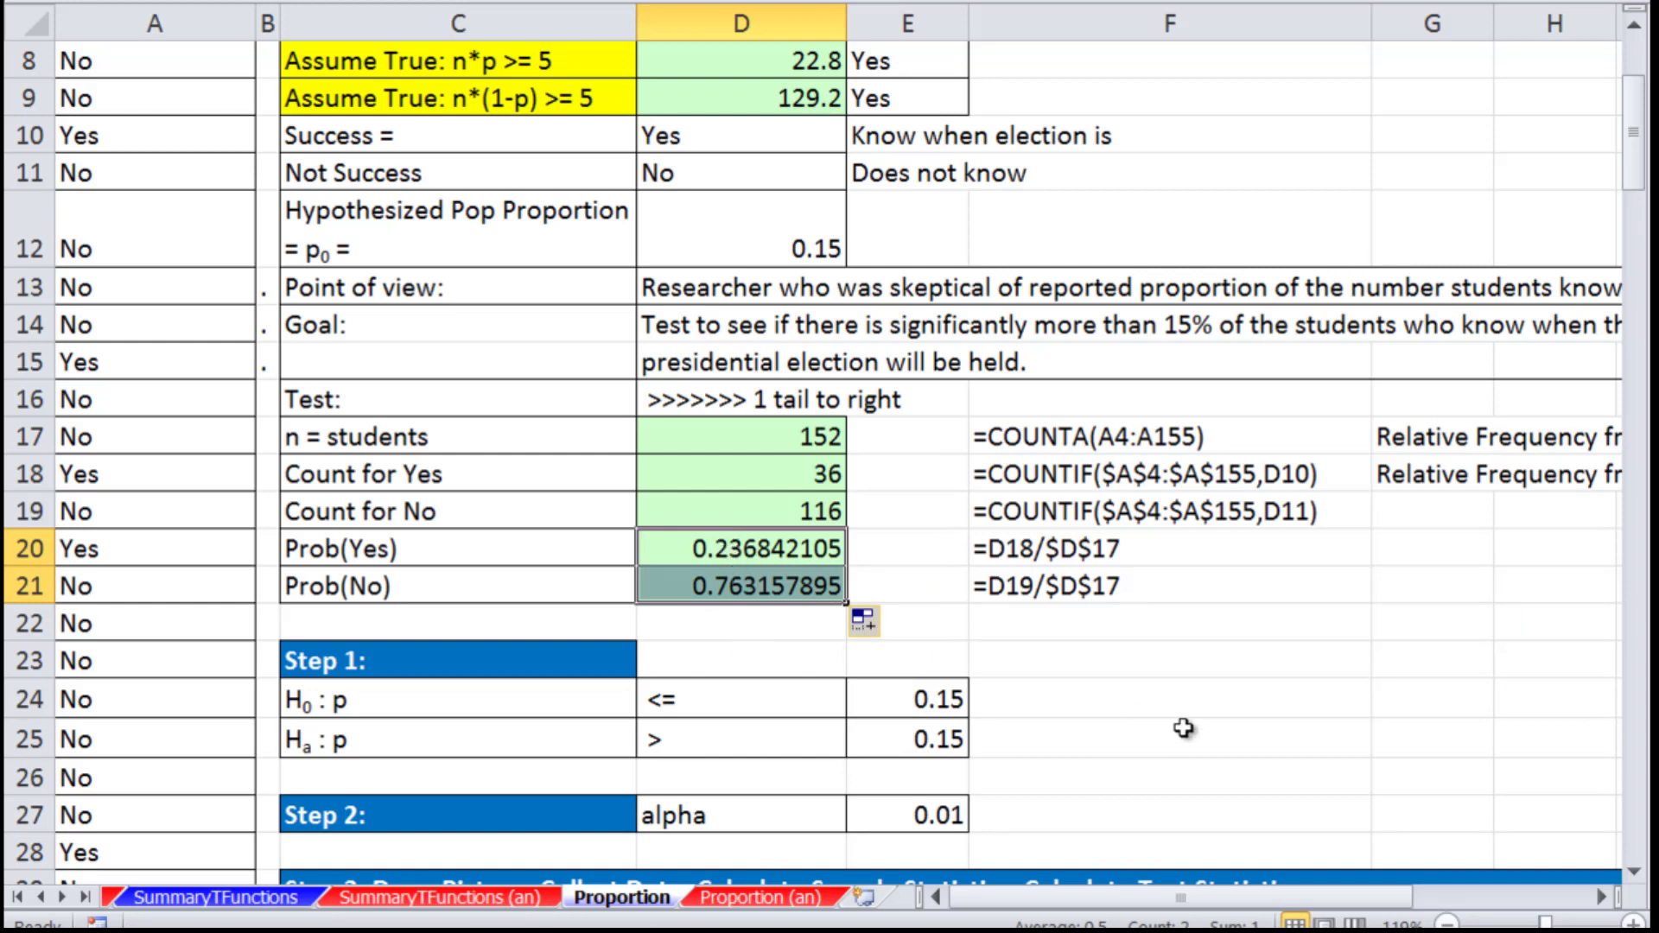
Link the sample proportion Pbar in D30 to the Prob(Yes) result with =D20.
{"action": "left_click", "coordinate": [1633, 871]}
{"action": "left_click", "coordinate": [1635, 871]}
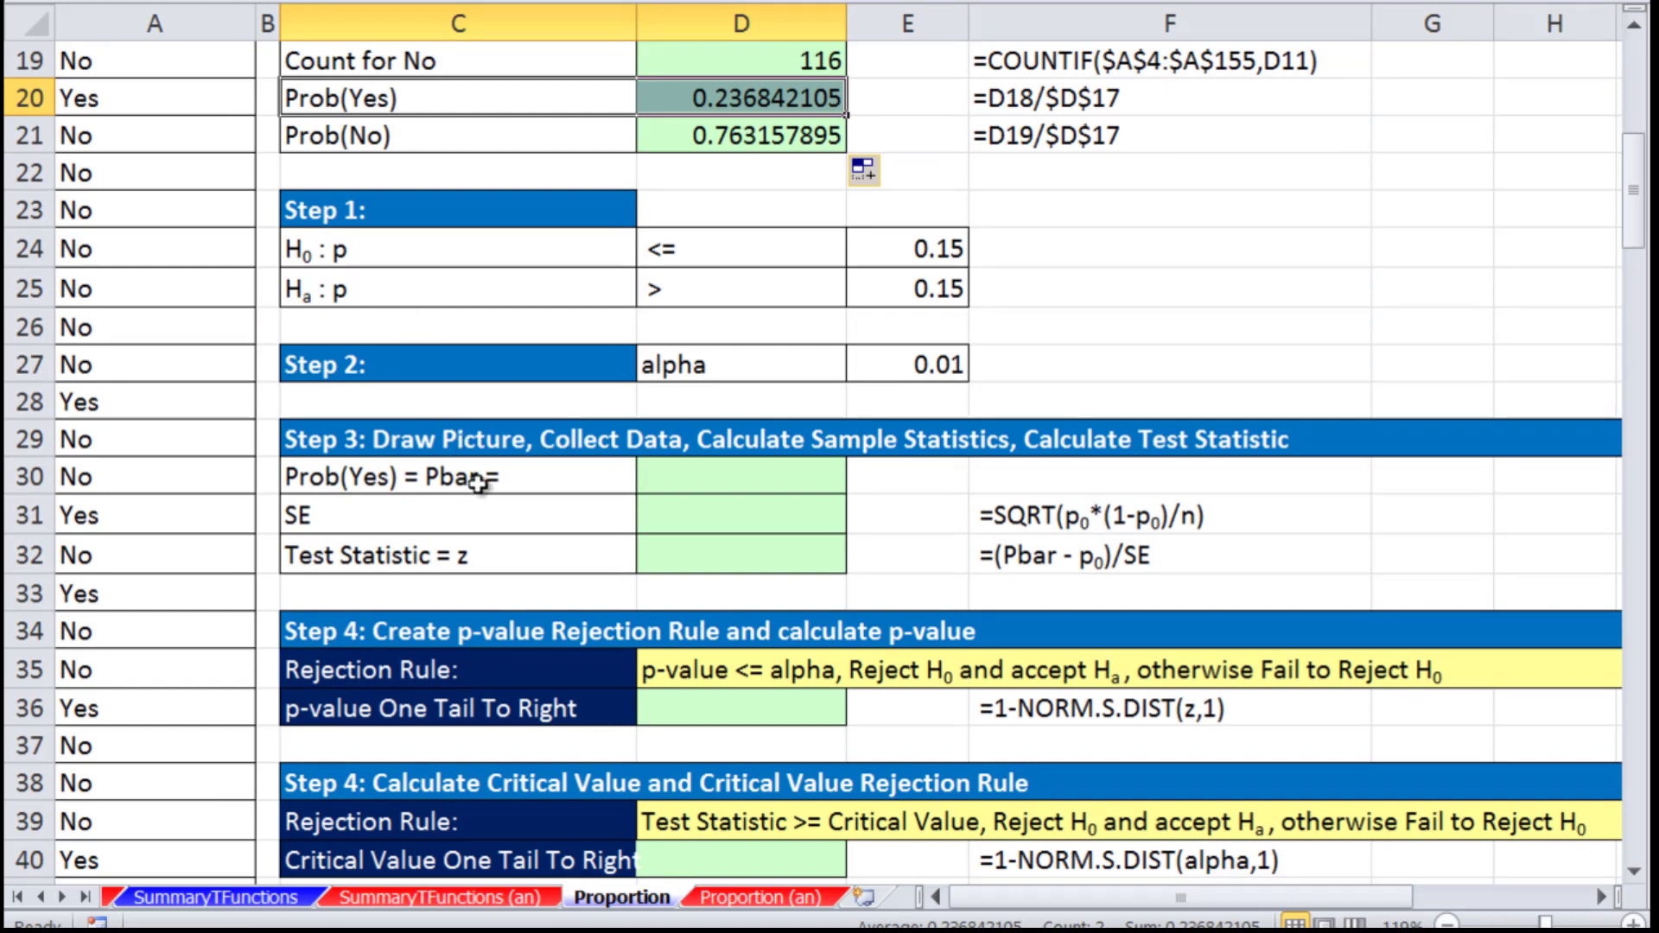
{"action": "left_click", "coordinate": [691, 482]}
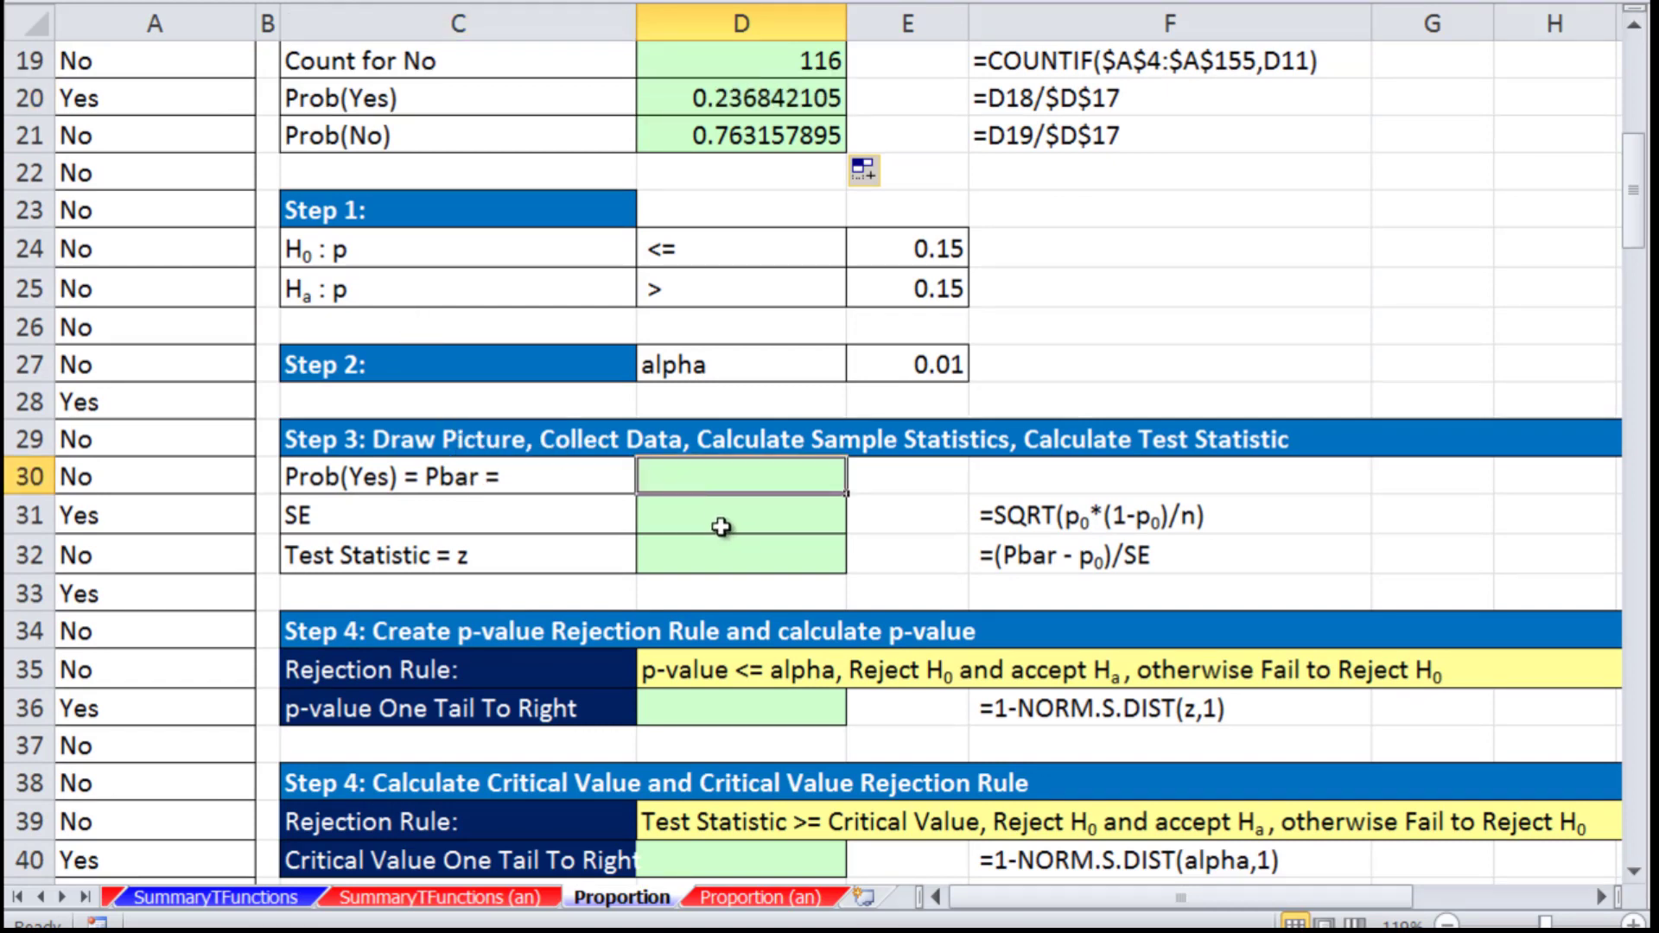
{"action": "type", "text": "="}
{"action": "left_click", "coordinate": [777, 98]}
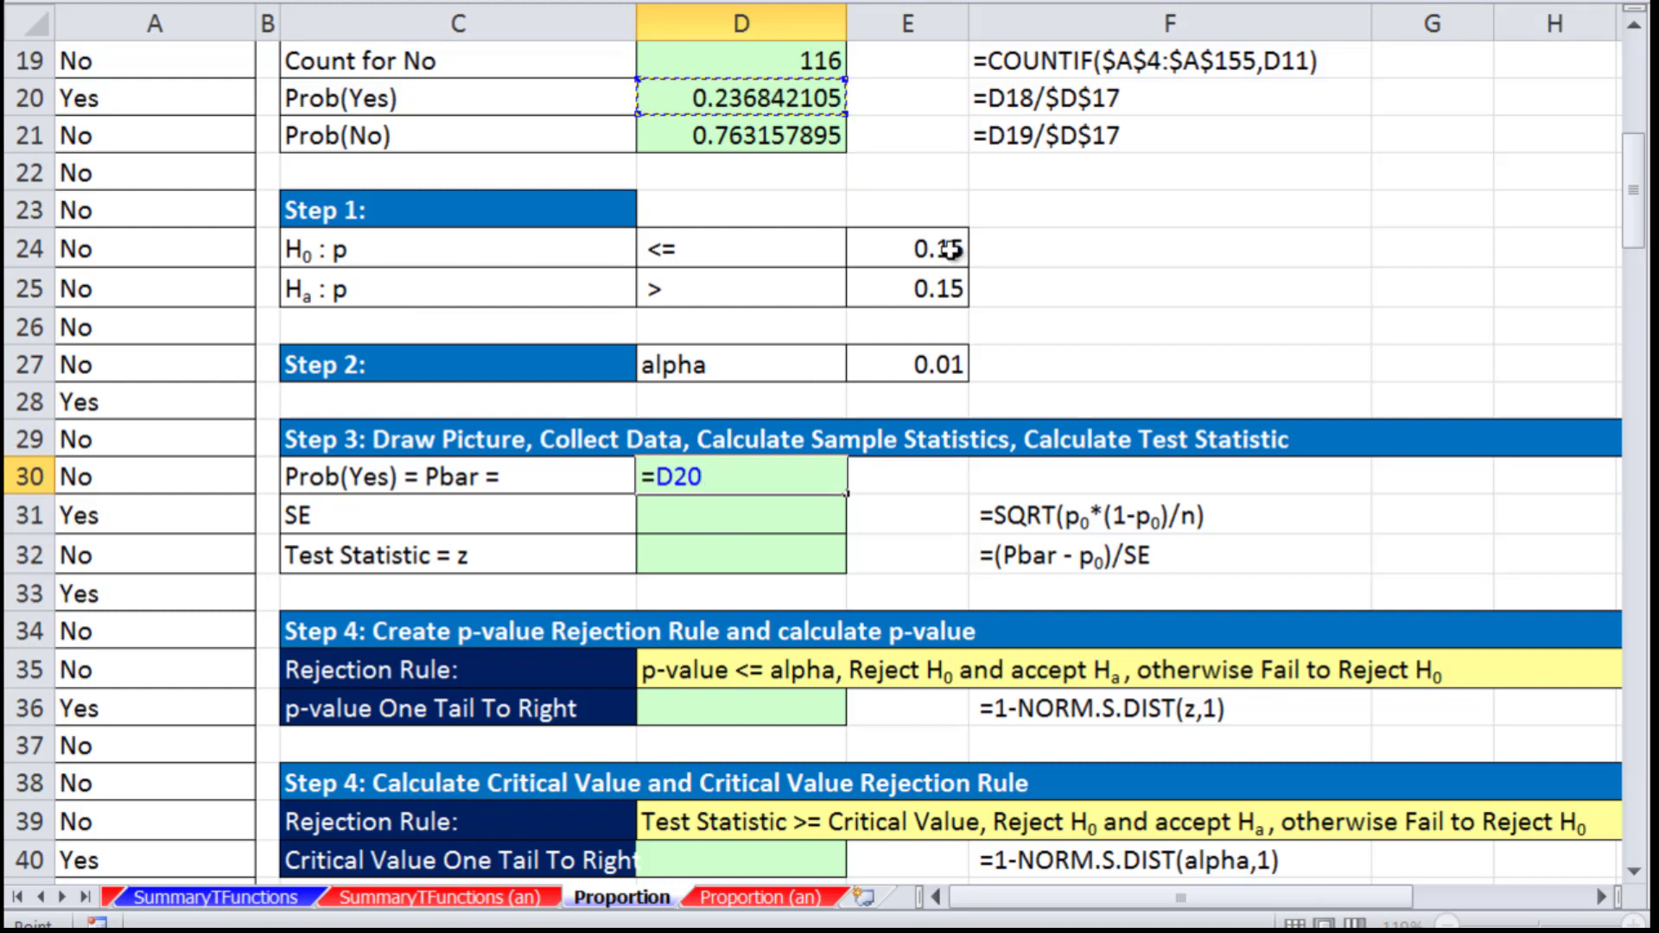
{"action": "key", "text": "Return"}
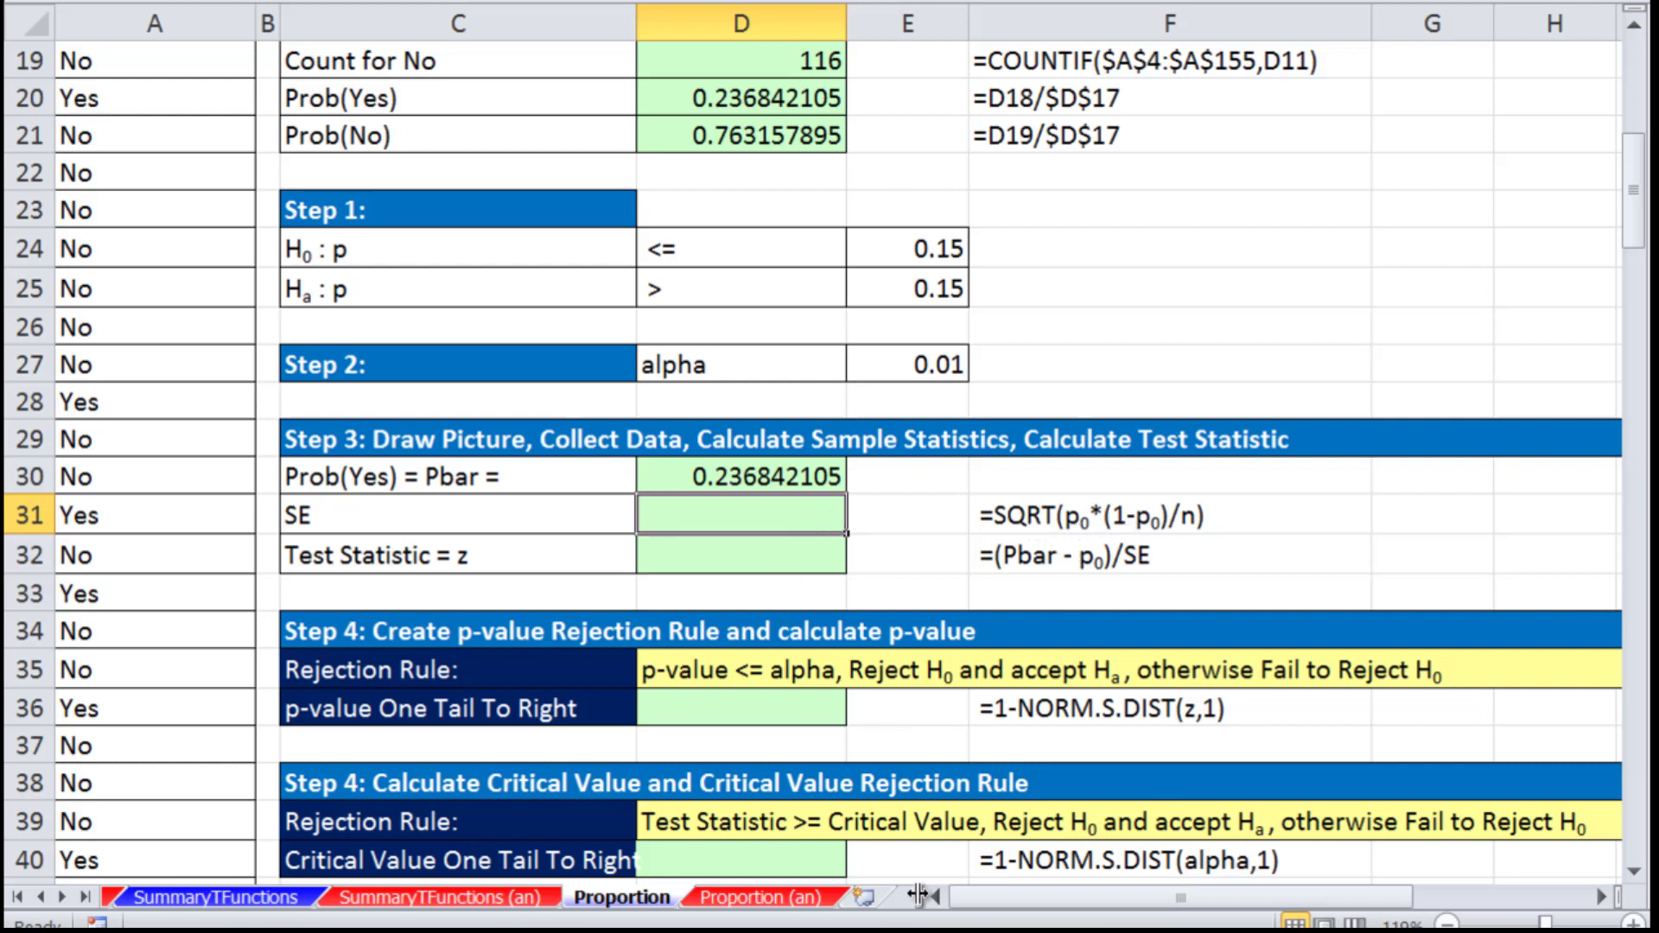
Calculate the standard error SE in D31 with =SQRT(D12*(1-D12)/D17).
{"action": "type", "text": "=sq"}
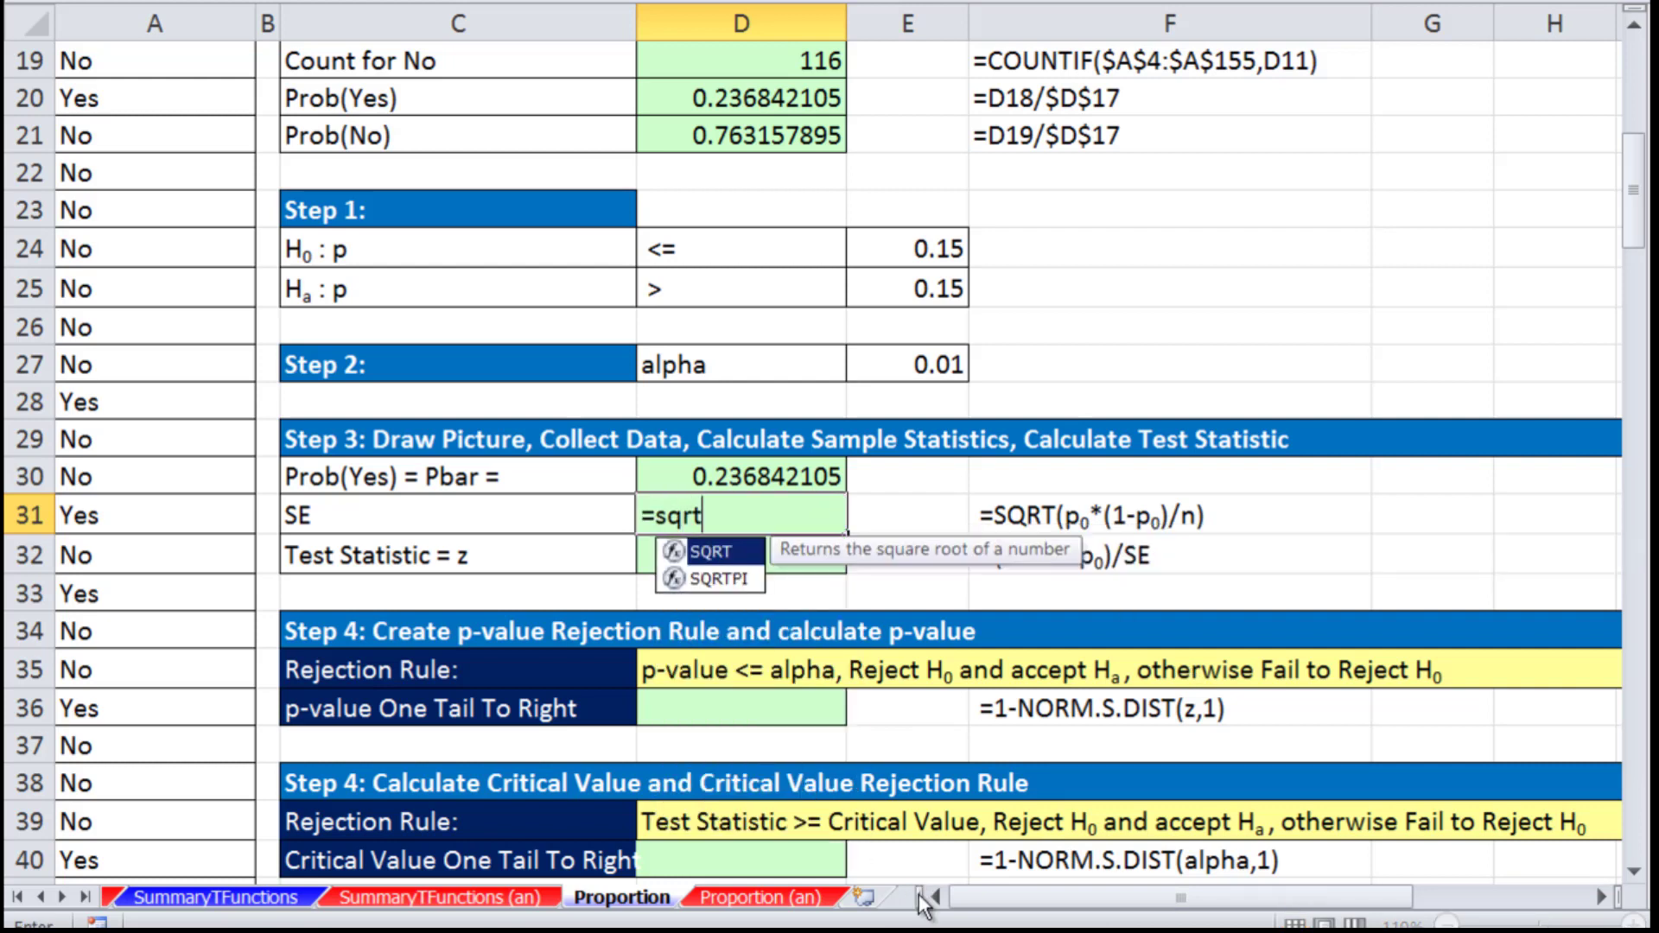
{"action": "type", "text": "rt"}
{"action": "key", "text": "Tab"}
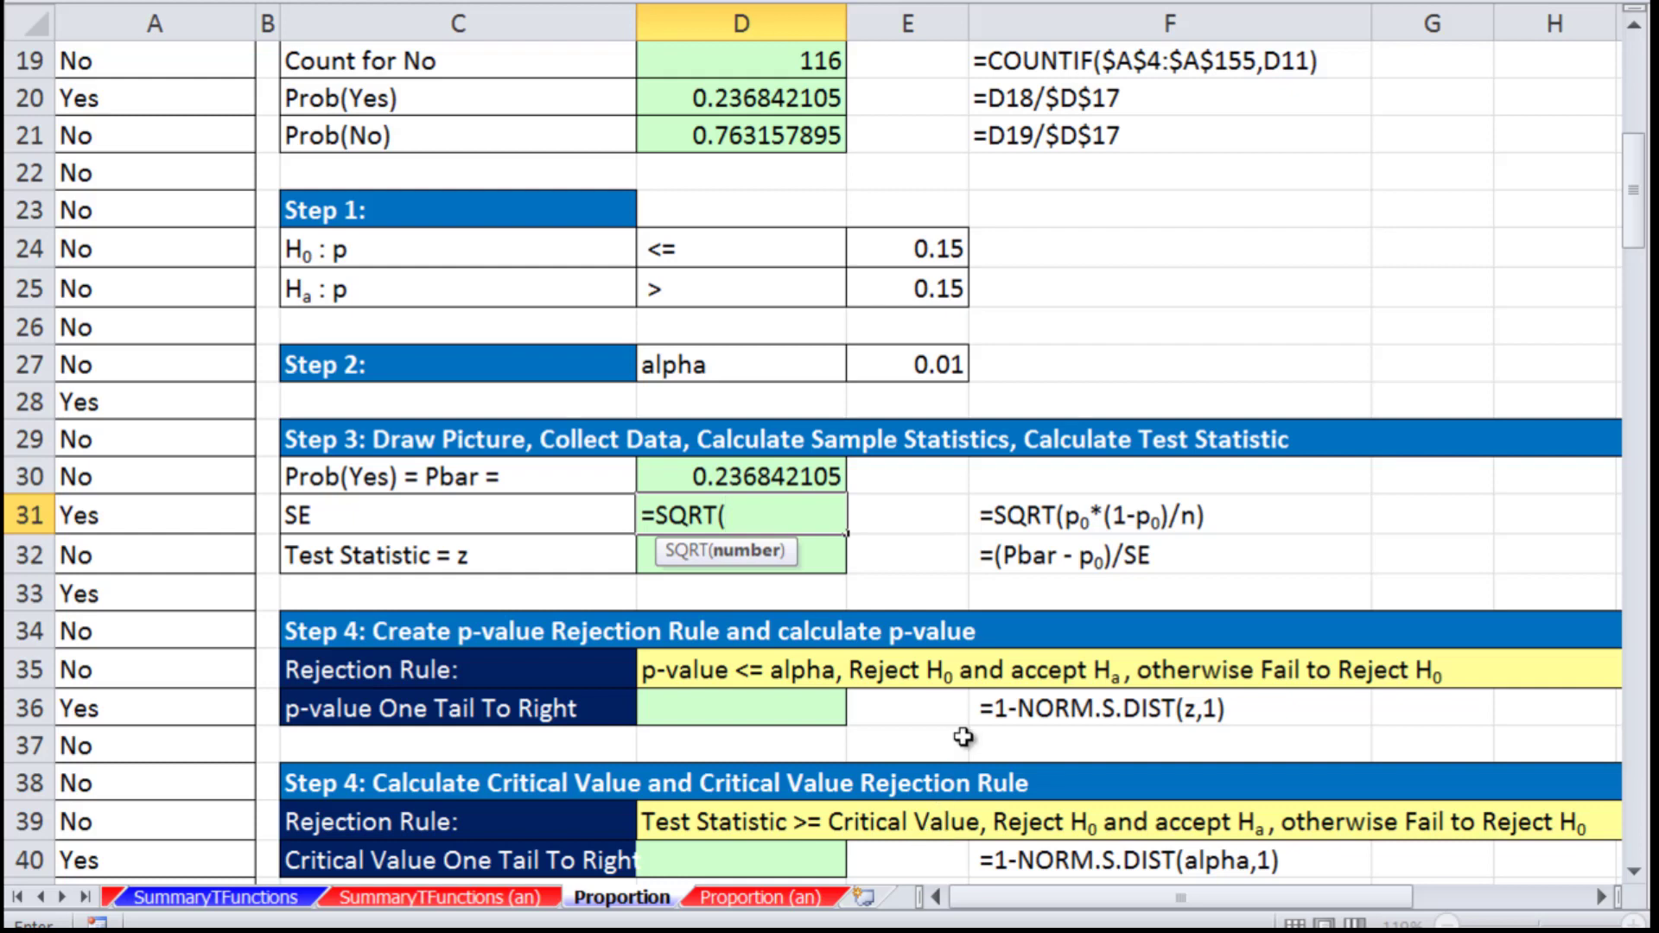
{"action": "scroll", "coordinate": [1635, 39], "scroll_direction": "up", "scroll_amount": 5}
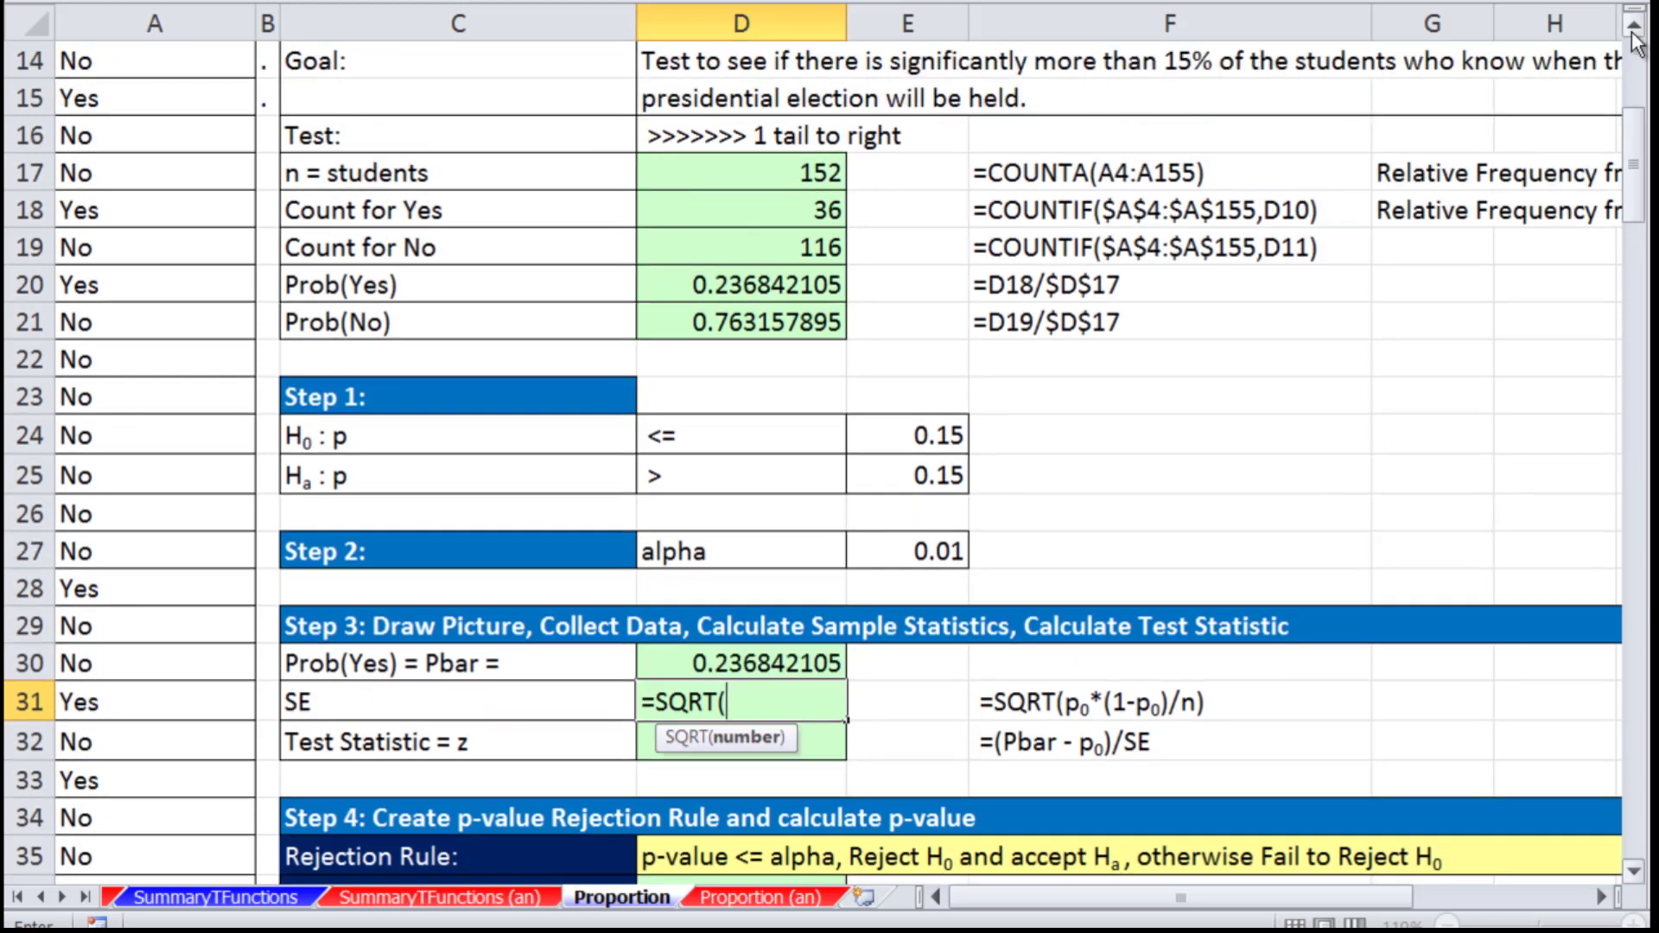
{"action": "left_click", "coordinate": [743, 121]}
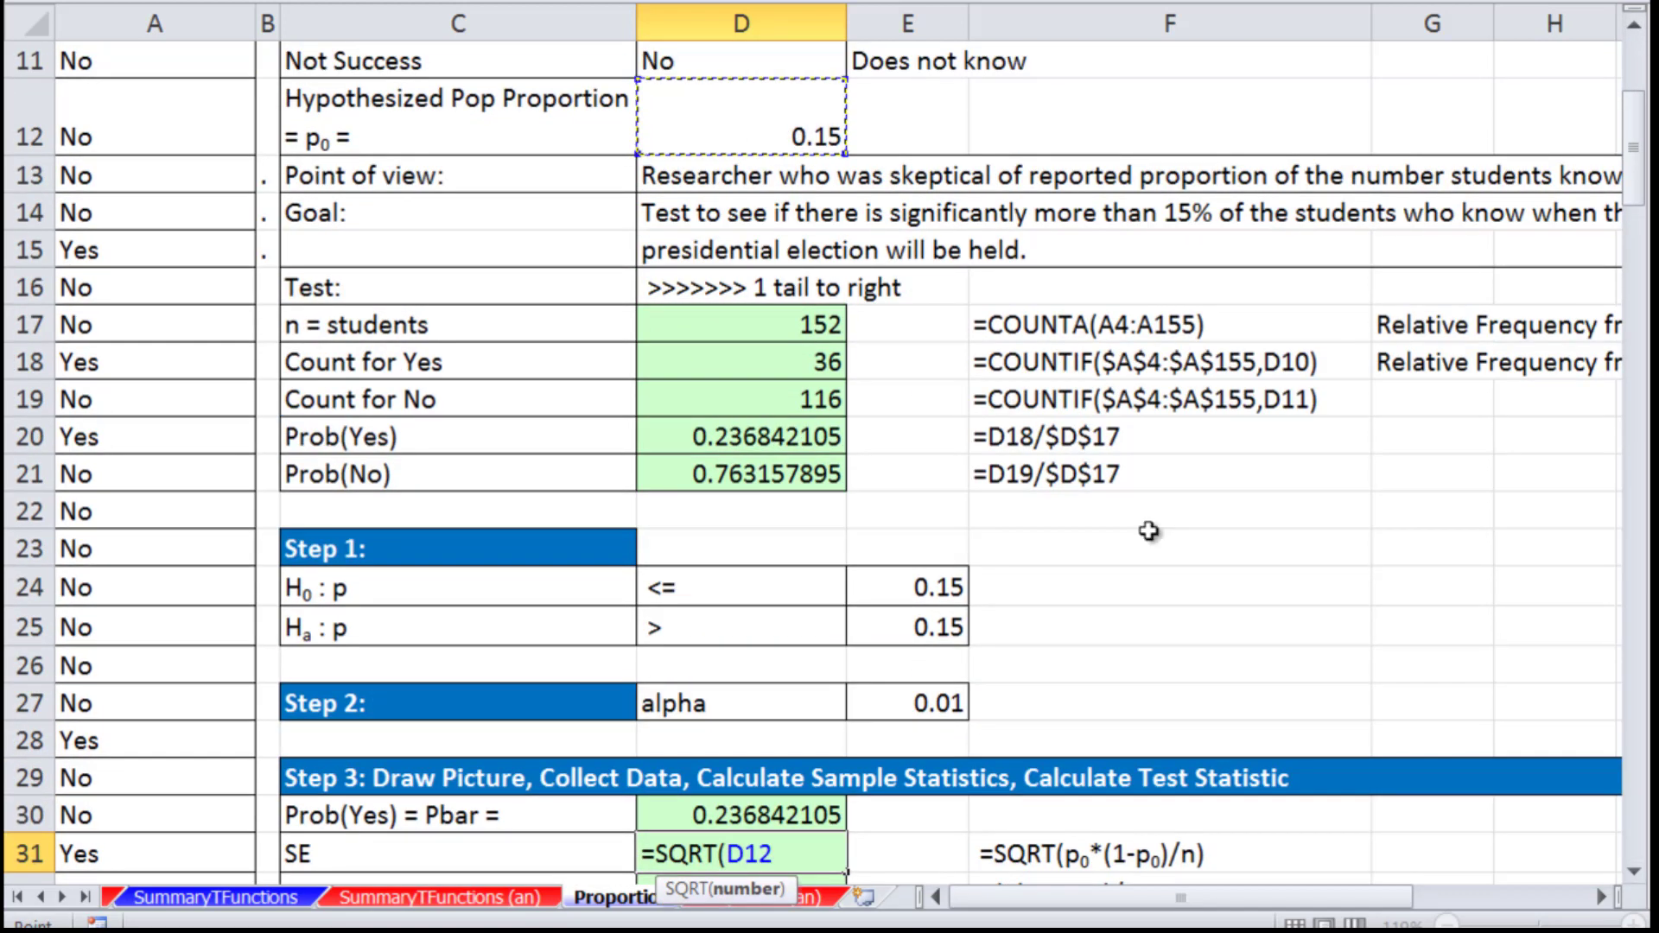
{"action": "scroll", "coordinate": [847, 838], "scroll_direction": "down", "scroll_amount": 1}
{"action": "type", "text": "*"}
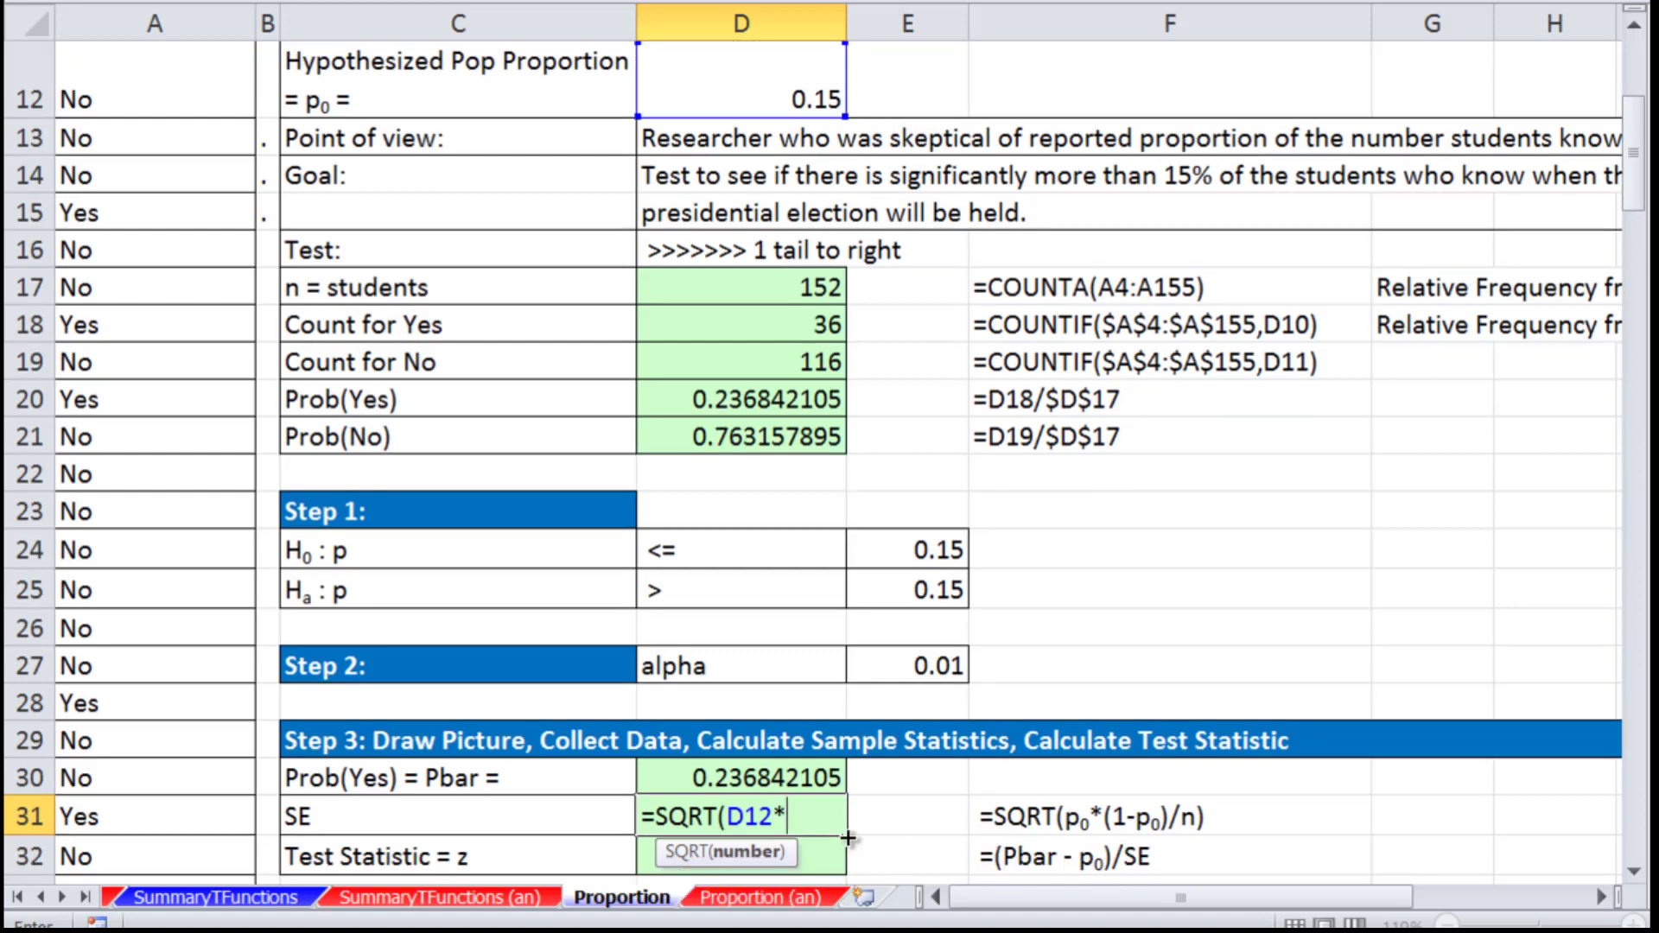
{"action": "type", "text": "(1-"}
{"action": "left_click", "coordinate": [738, 79]}
{"action": "type", "text": ")"}
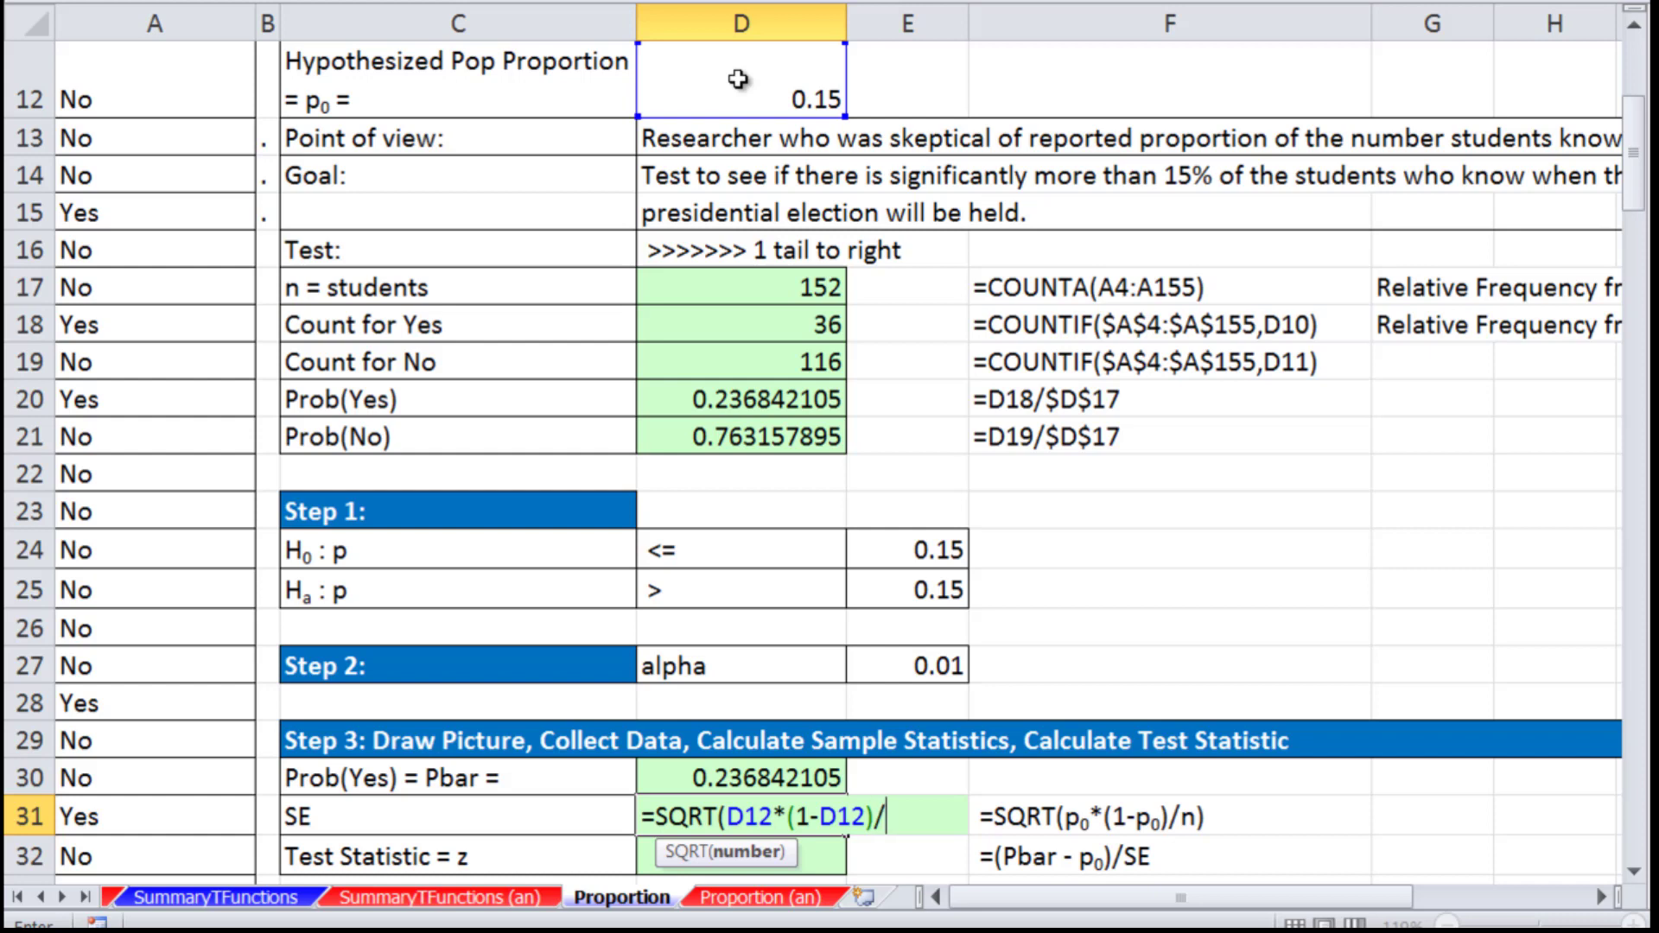
{"action": "type", "text": "/"}
{"action": "left_click", "coordinate": [742, 286]}
{"action": "type", "text": ")"}
{"action": "key", "text": "ctrl+Return"}
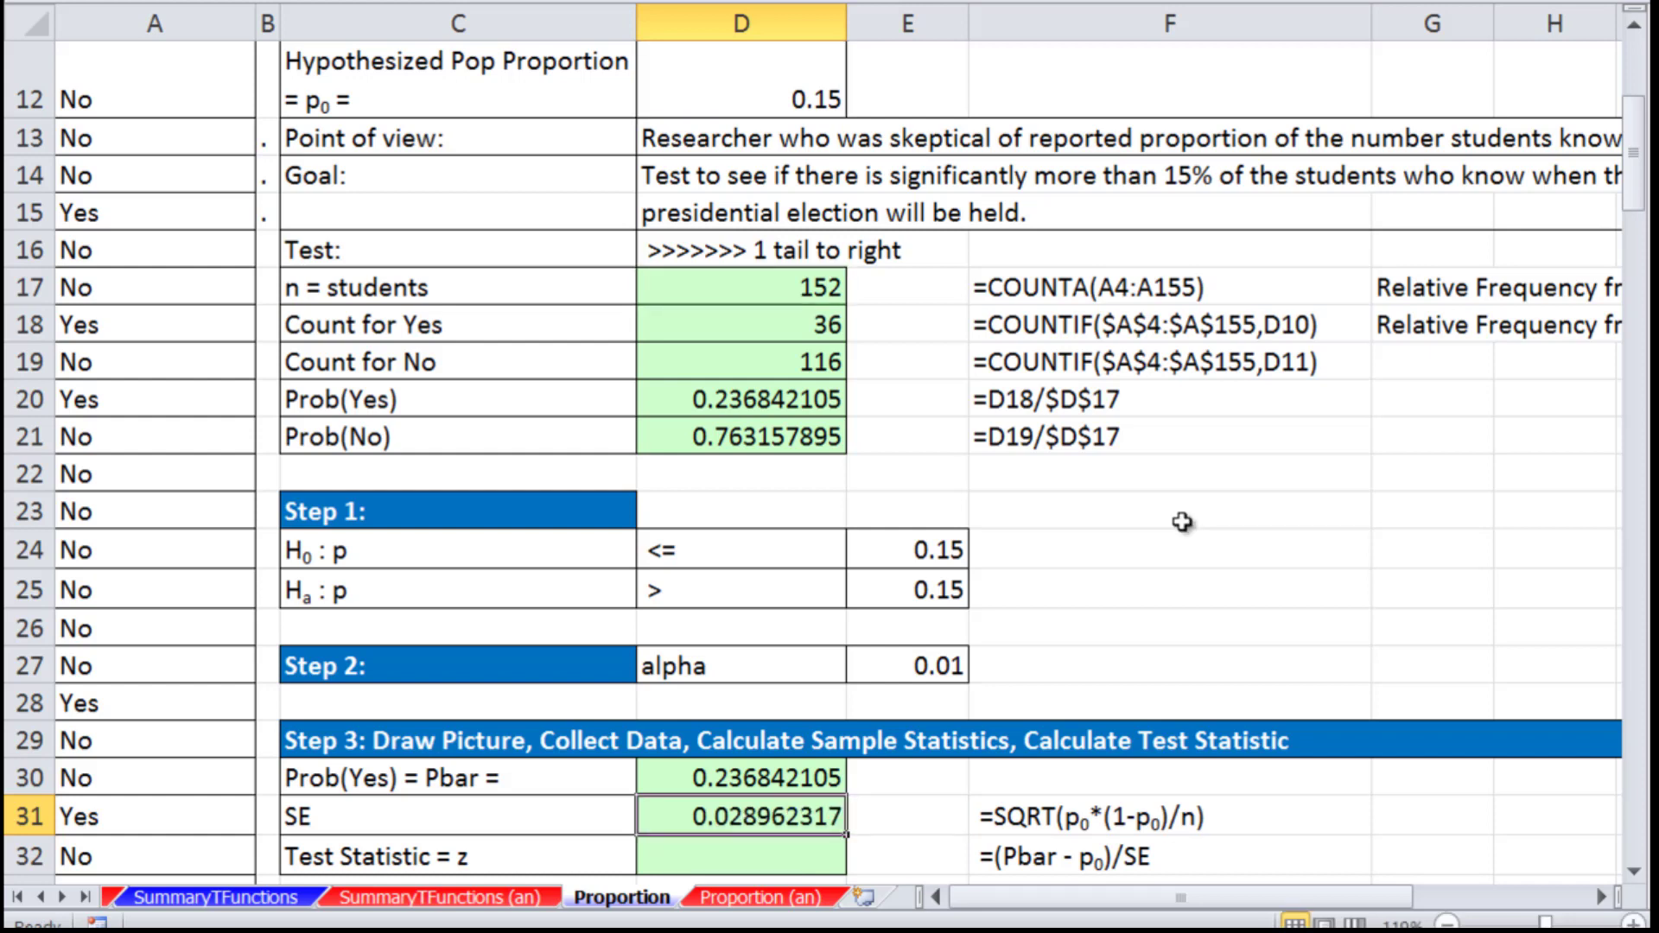
Calculate the test statistic z in D32 with =(D30-D12)/D31.
{"action": "left_click", "coordinate": [752, 854]}
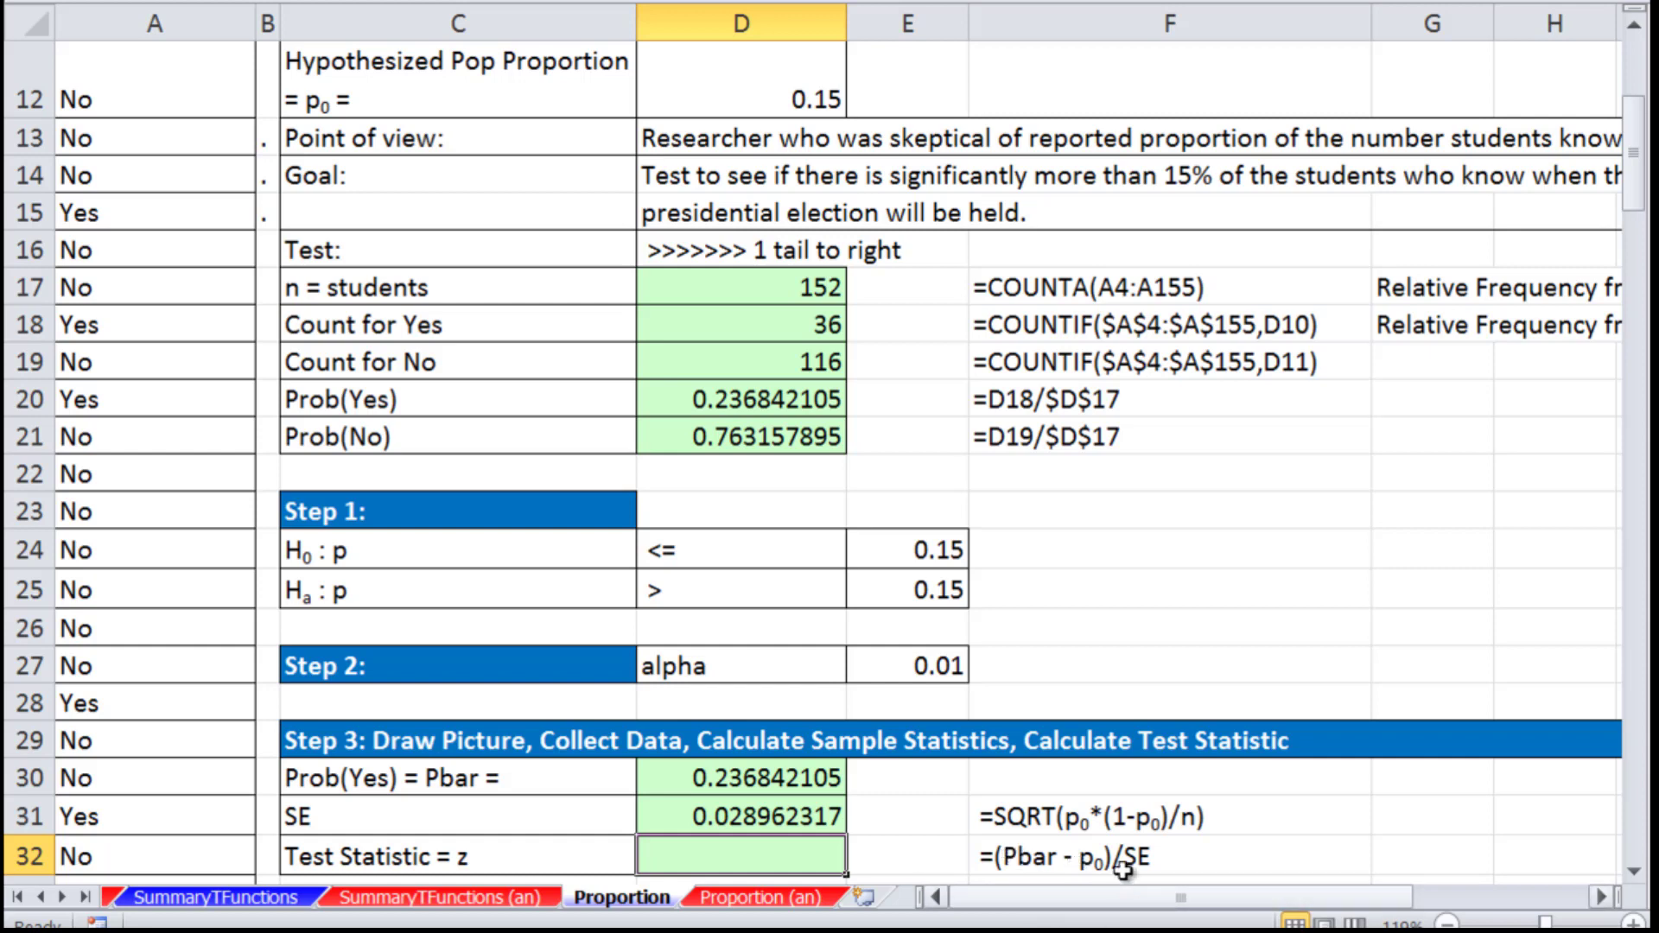
{"action": "type", "text": "="}
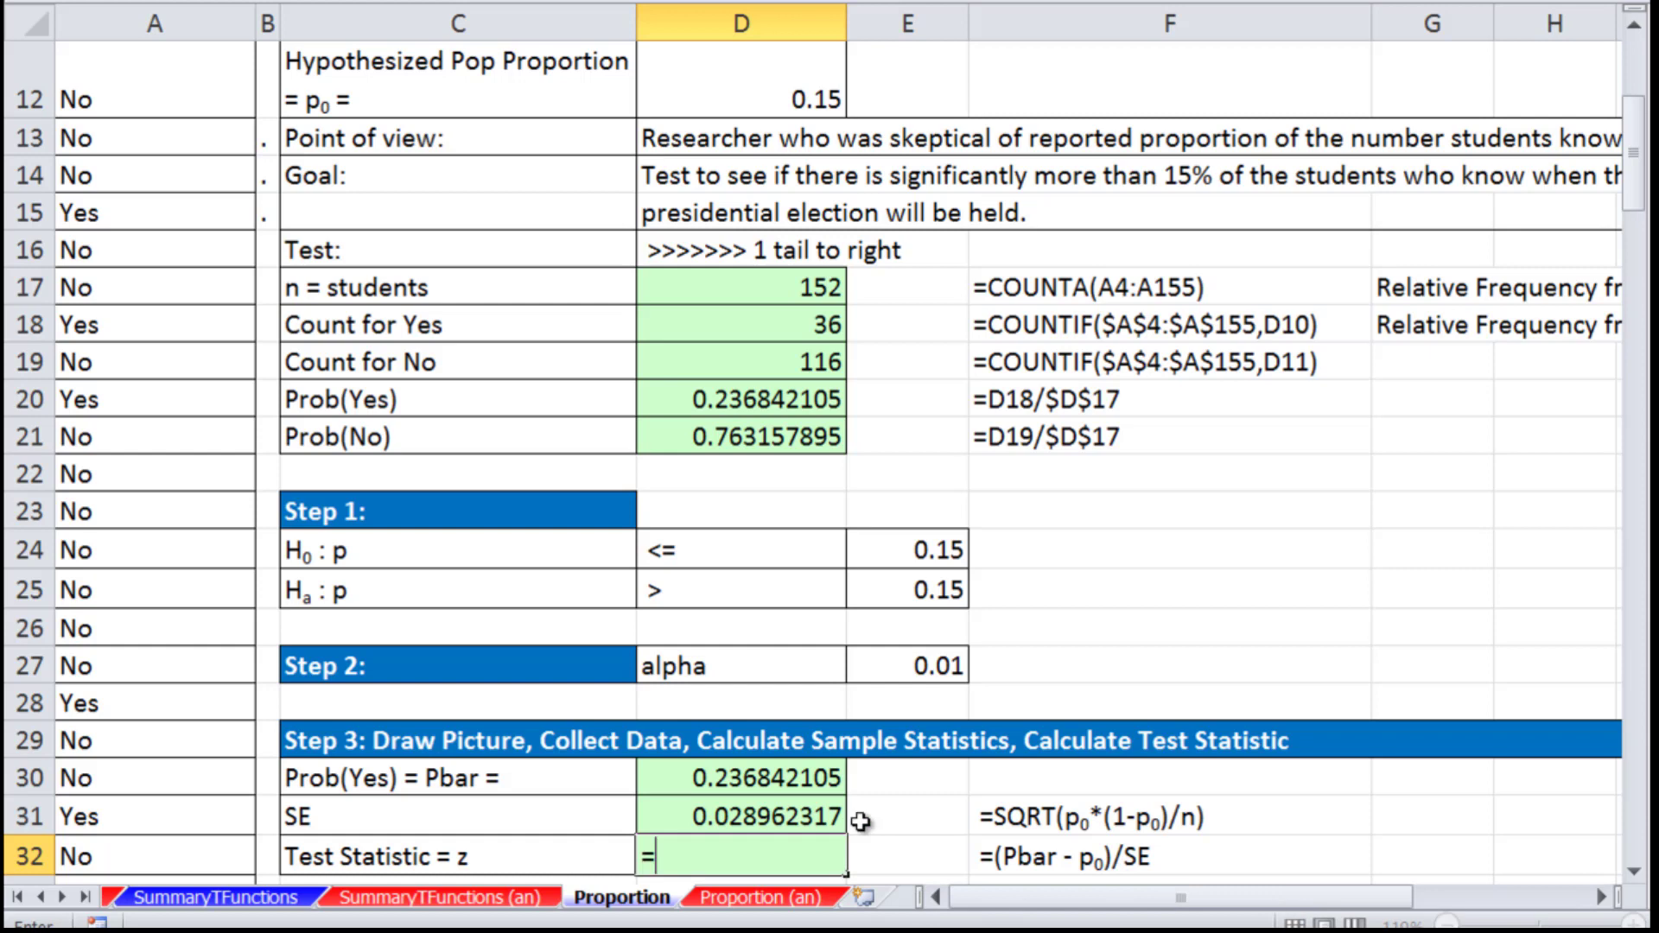
{"action": "type", "text": "("}
{"action": "scroll", "coordinate": [859, 822], "scroll_direction": "down", "scroll_amount": 1}
{"action": "left_click", "coordinate": [773, 698]}
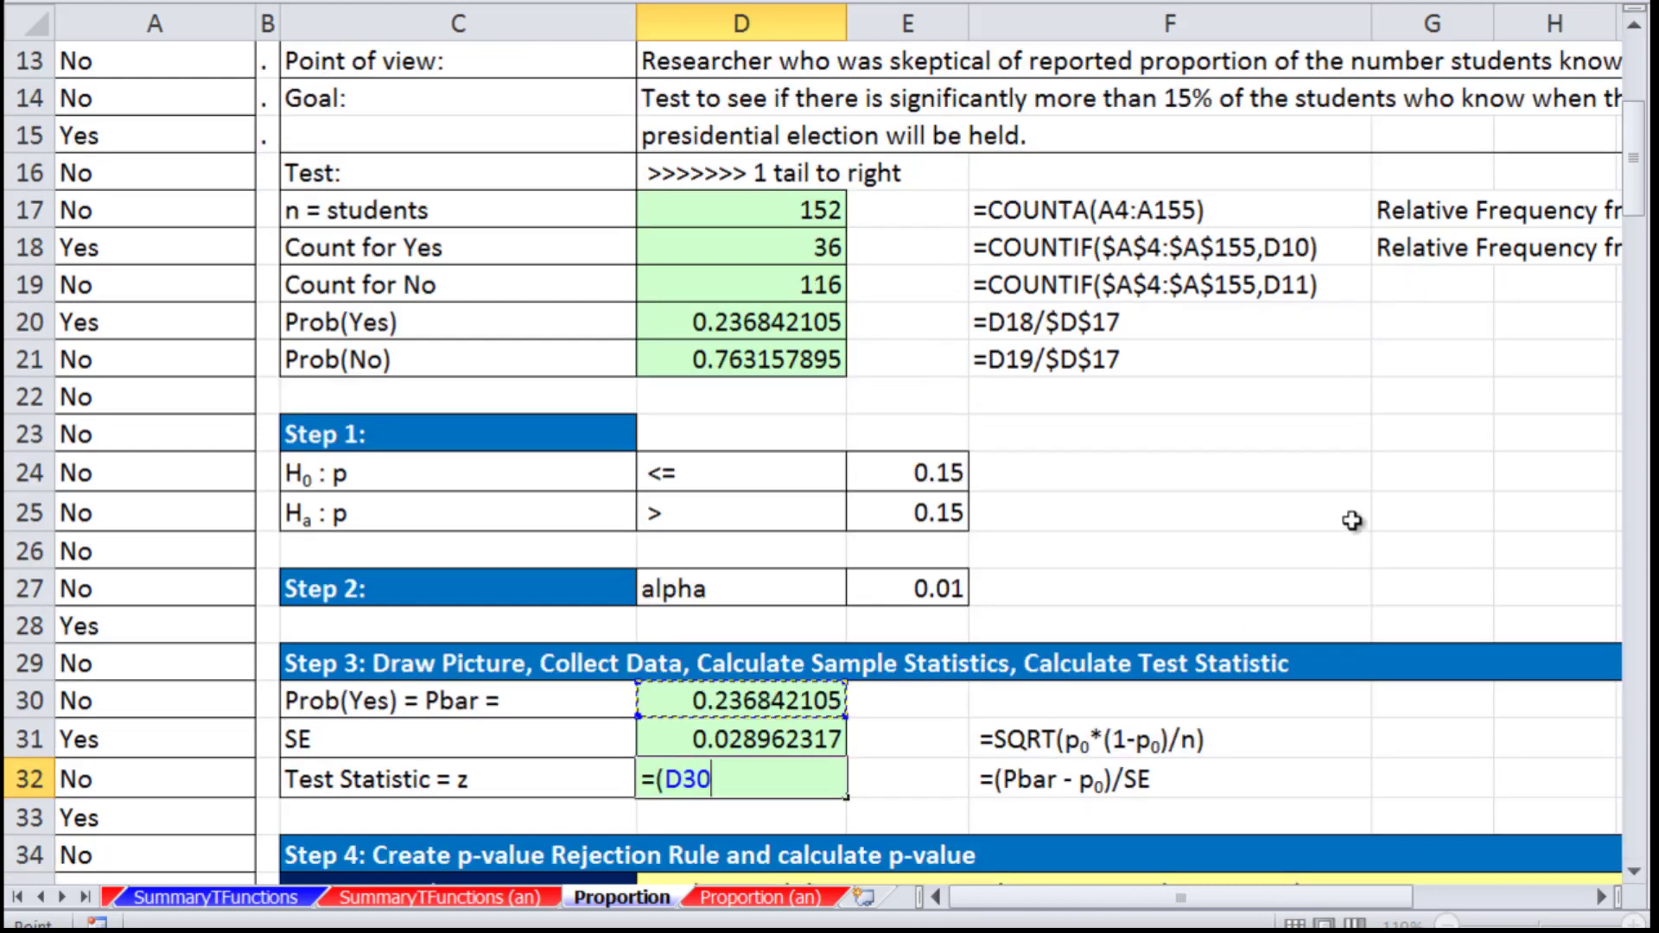
{"action": "type", "text": "-"}
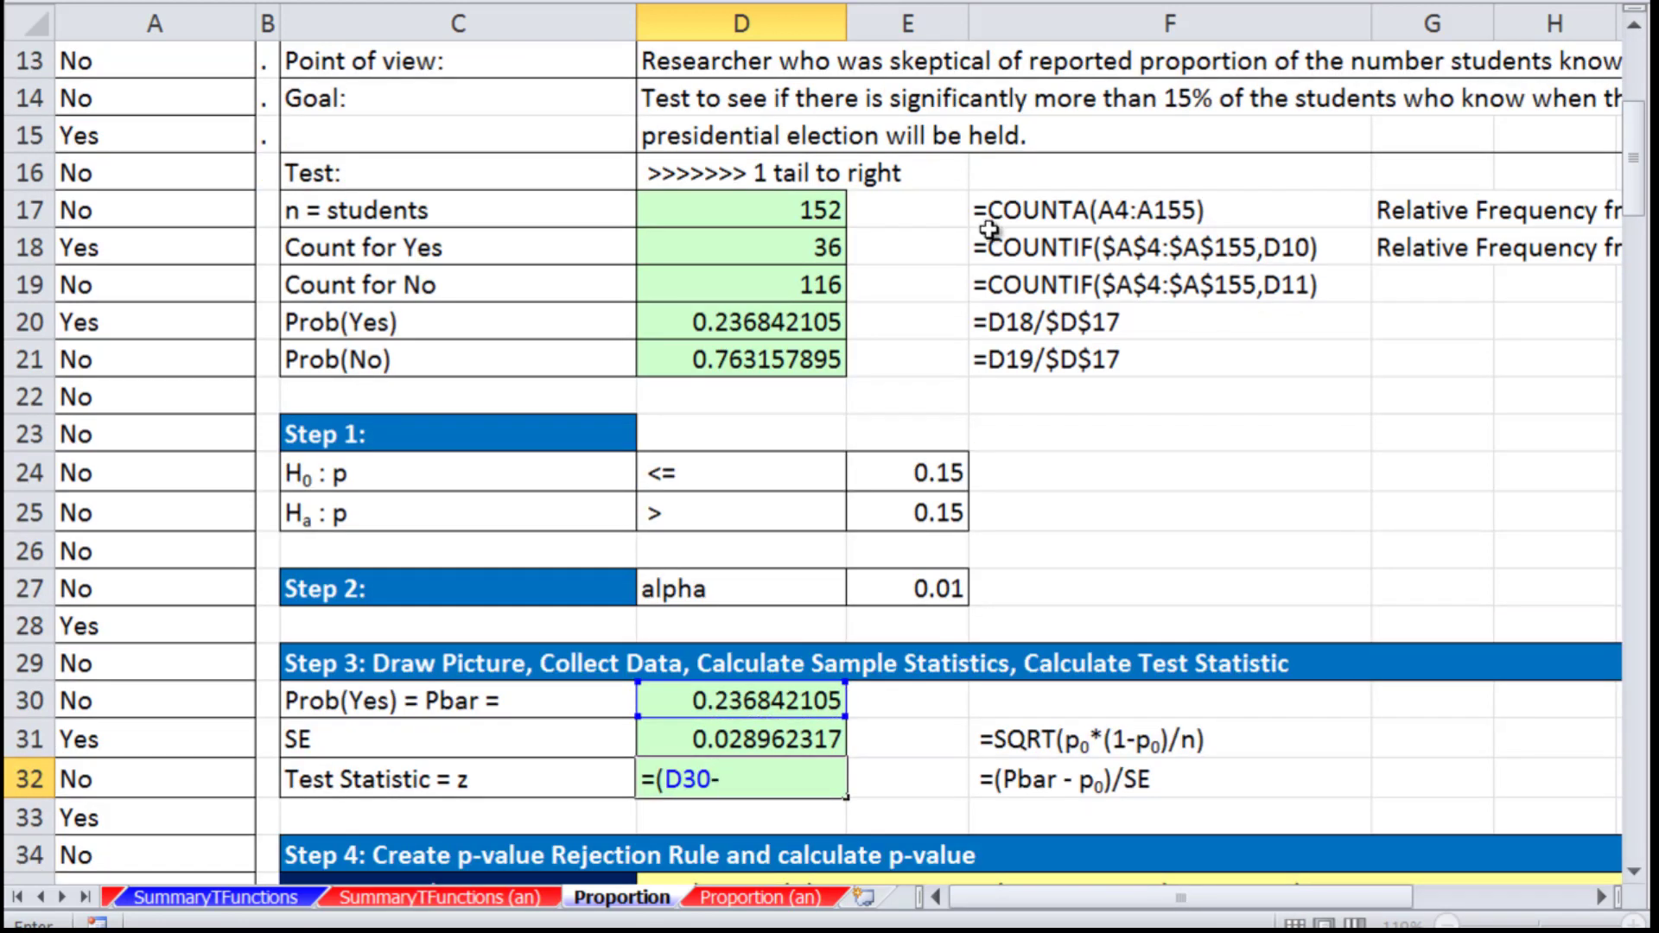
{"action": "left_click", "coordinate": [1632, 25]}
{"action": "left_click", "coordinate": [825, 96]}
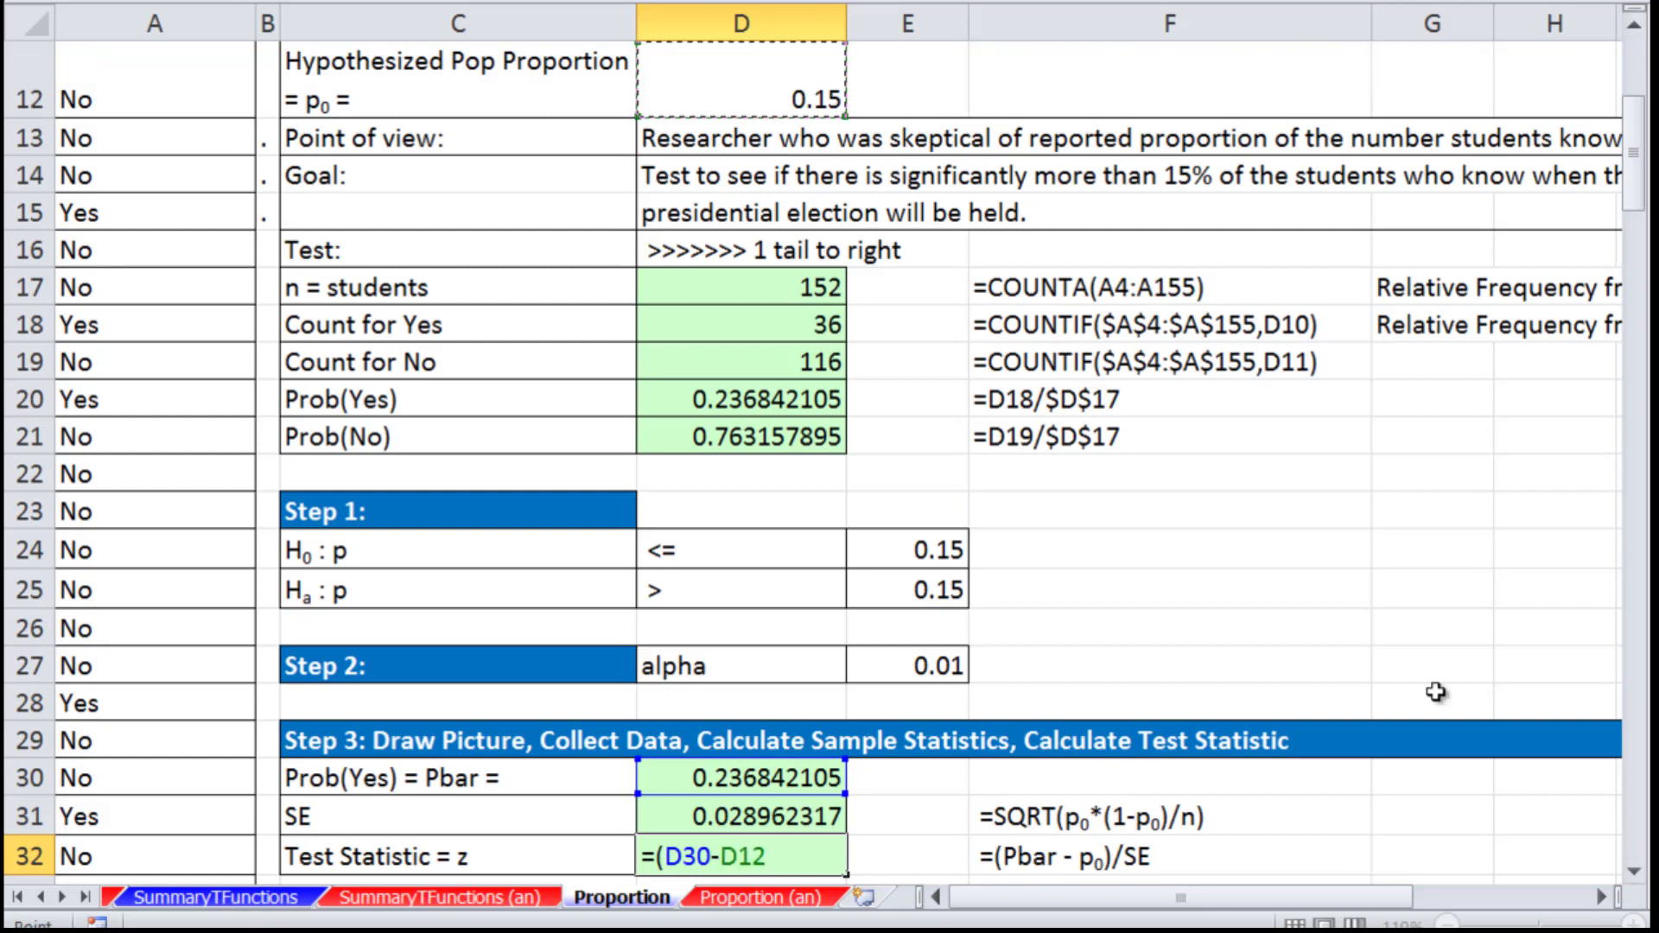
{"action": "type", "text": ")"}
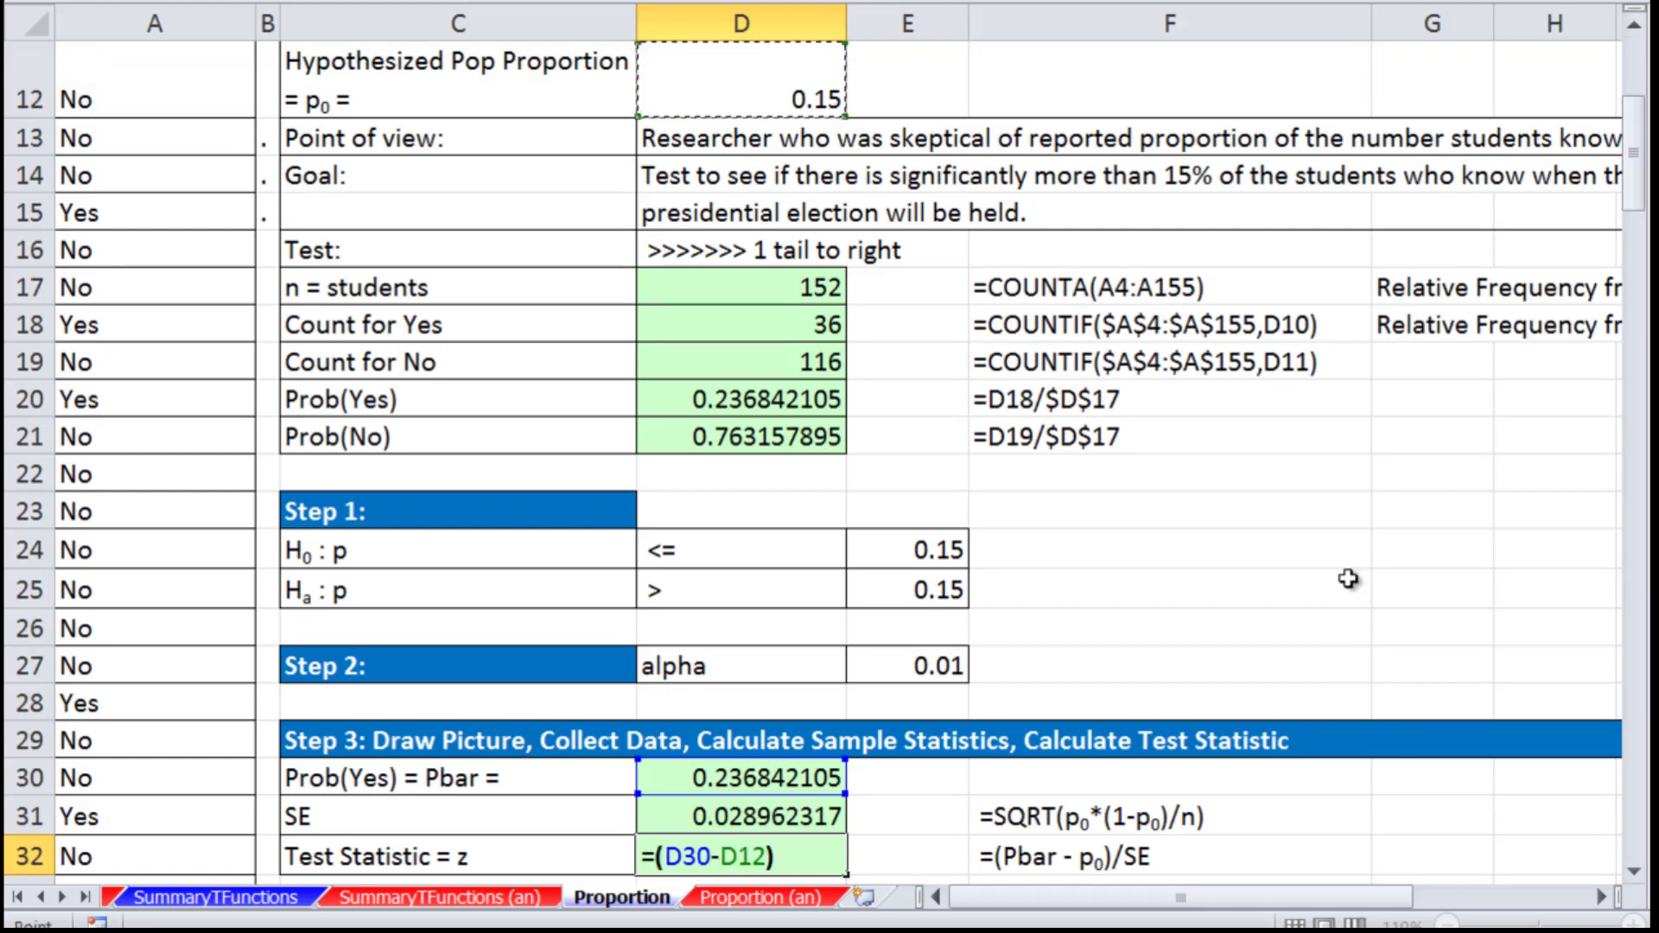
{"action": "type", "text": "/D31"}
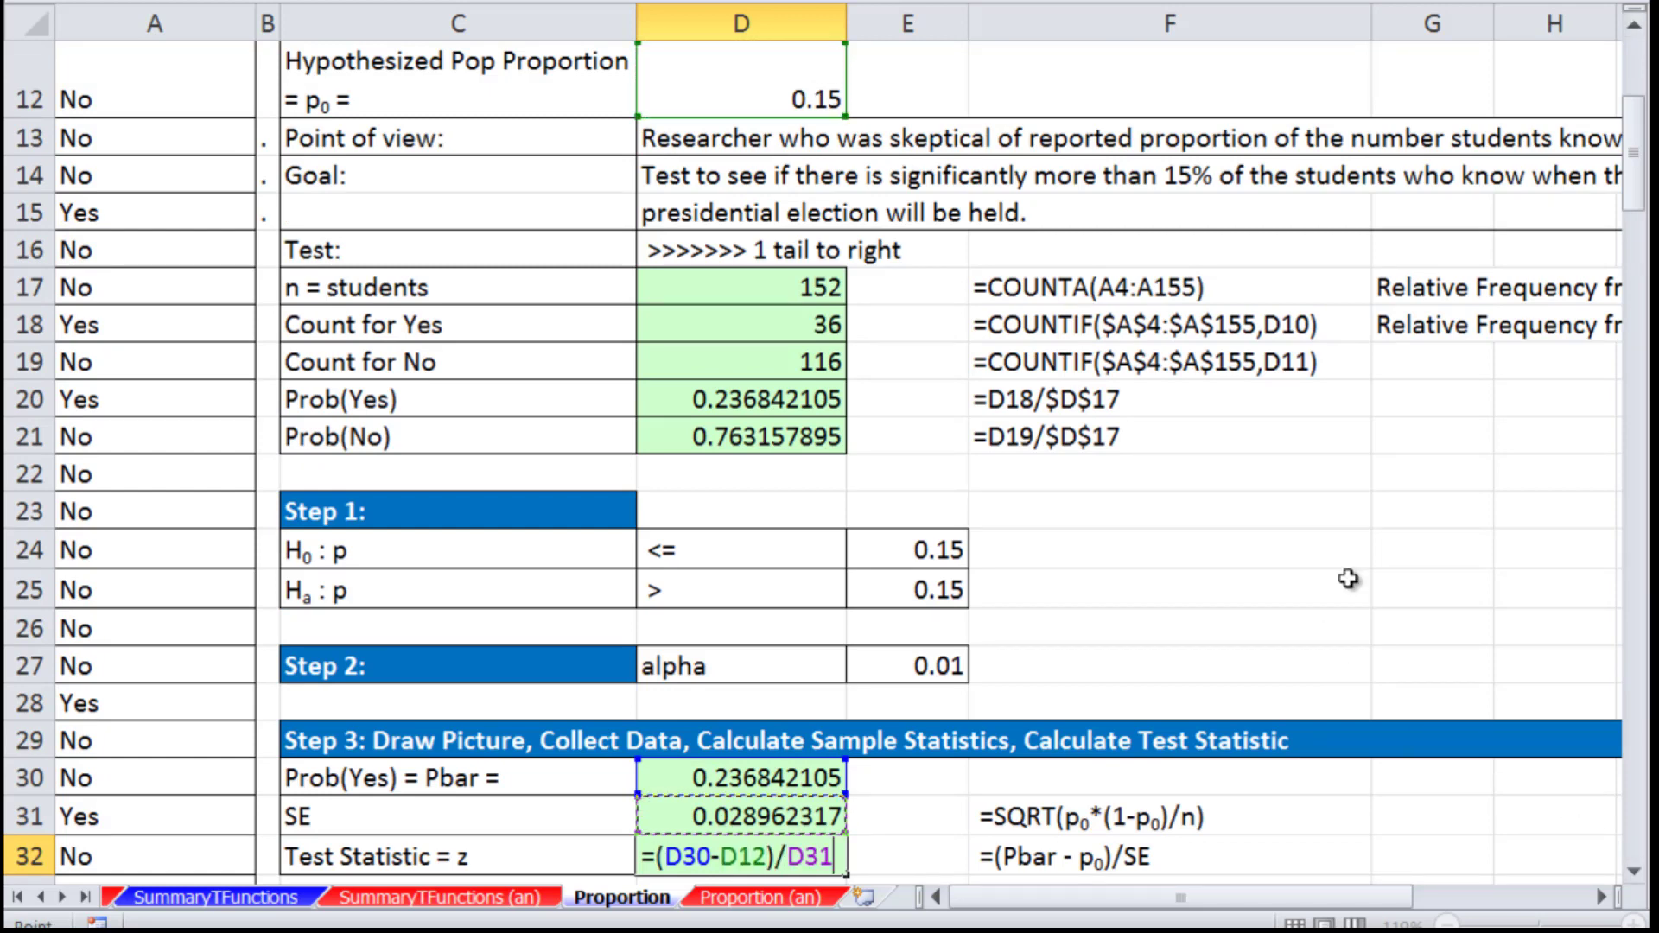
{"action": "key", "text": "ctrl+Return"}
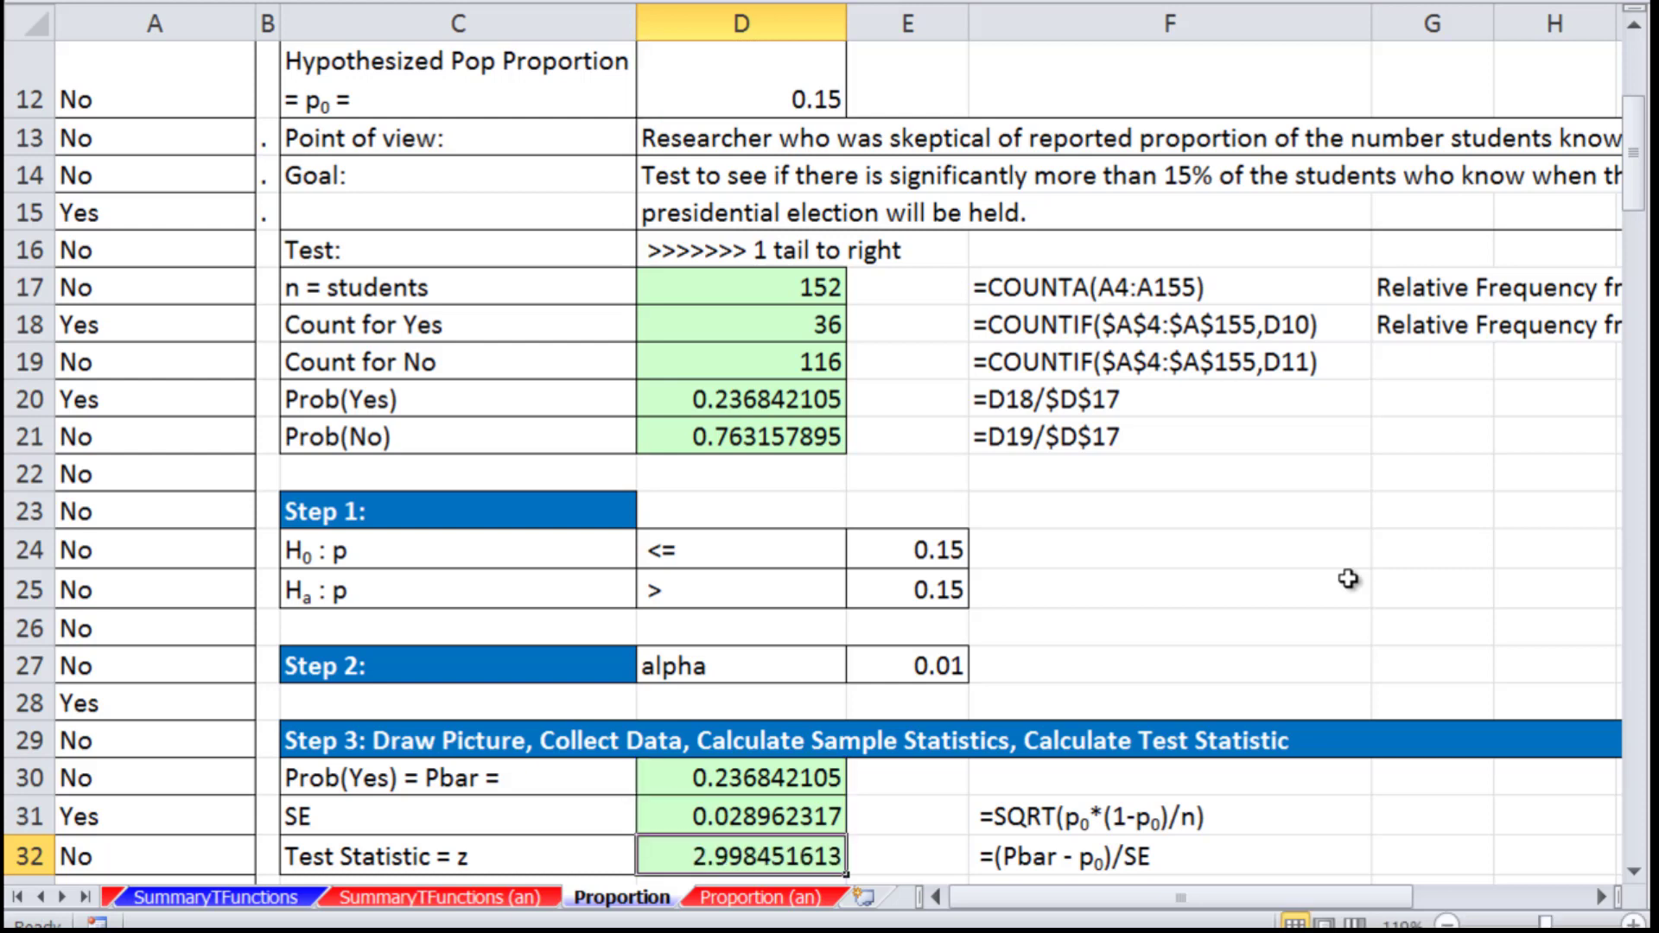
Calculate the one-tail-to-right p-value in D36 under Step 4 with =1-NORM.S.DIST(D32,1).
{"action": "left_click", "coordinate": [1633, 871]}
{"action": "left_click", "coordinate": [1633, 871]}
{"action": "left_click", "coordinate": [1633, 871]}
{"action": "left_click", "coordinate": [1633, 871]}
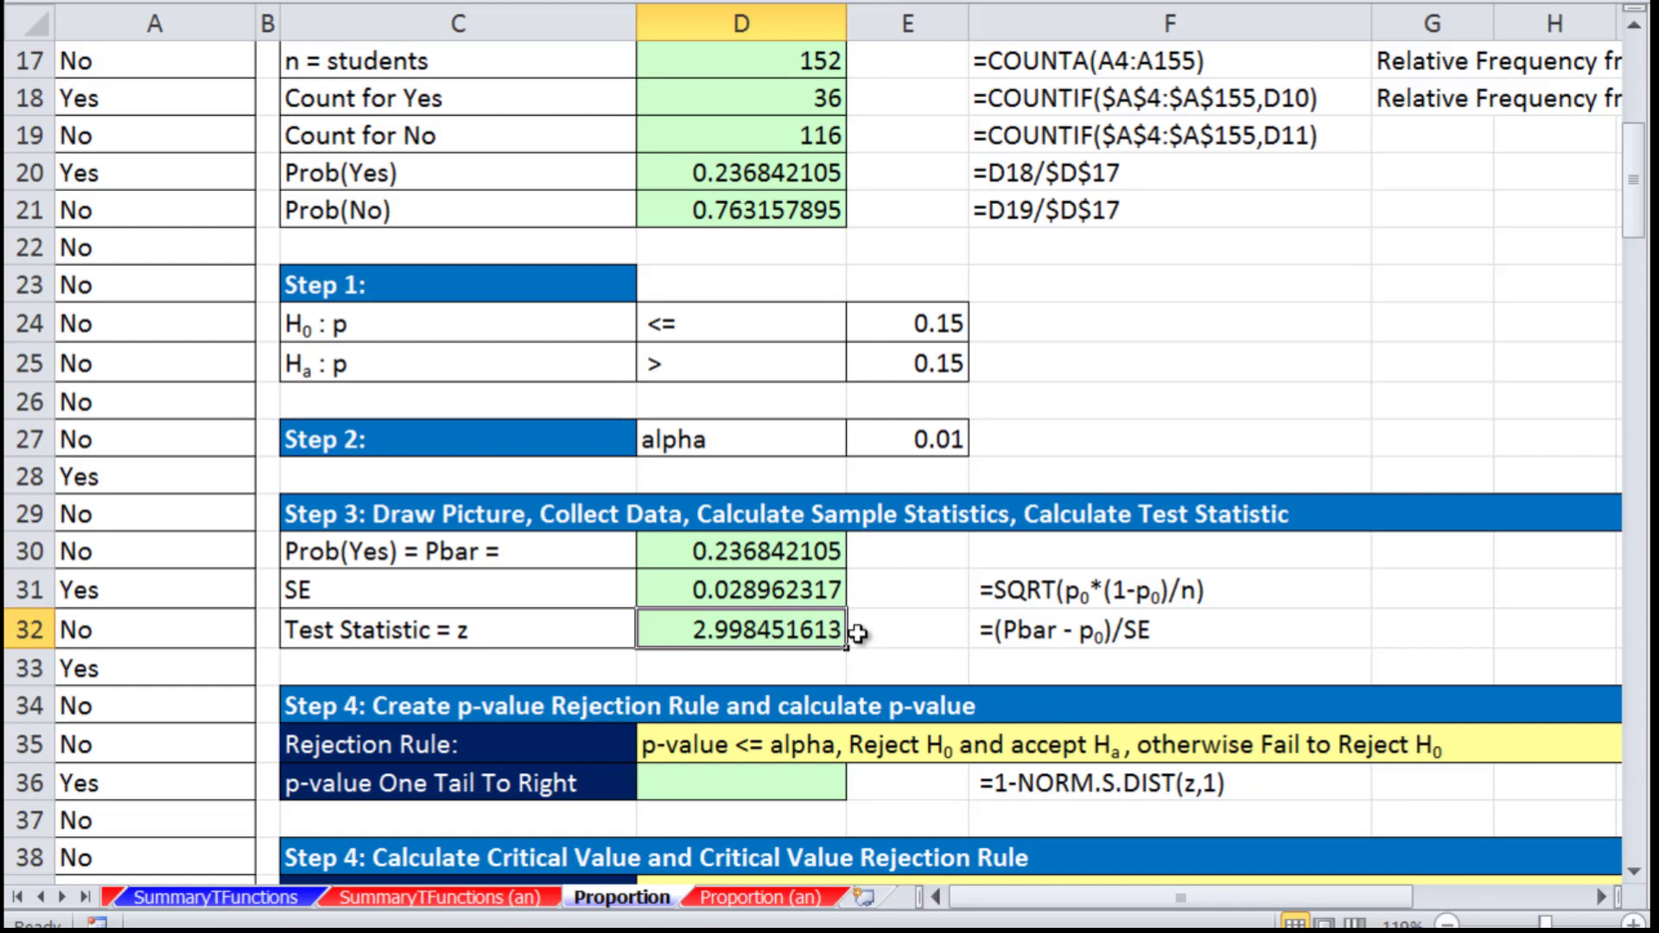
{"action": "left_click", "coordinate": [782, 786]}
{"action": "left_click", "coordinate": [1633, 870]}
{"action": "left_click", "coordinate": [1633, 871]}
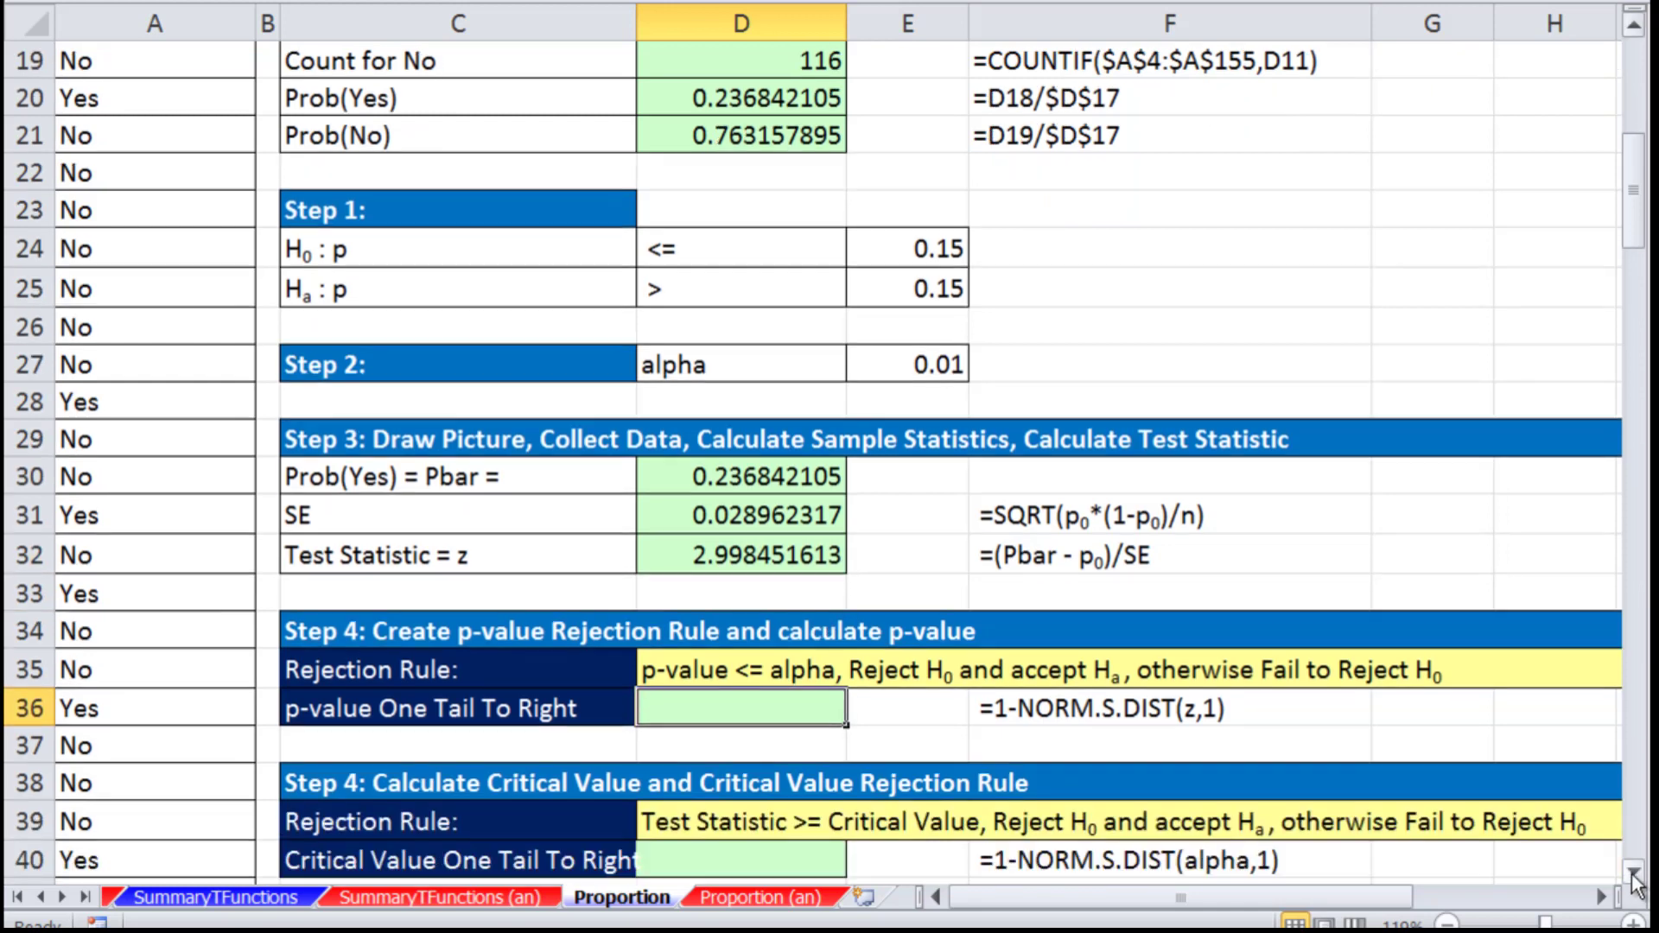
{"action": "left_click", "coordinate": [1632, 871]}
{"action": "left_click", "coordinate": [1632, 871]}
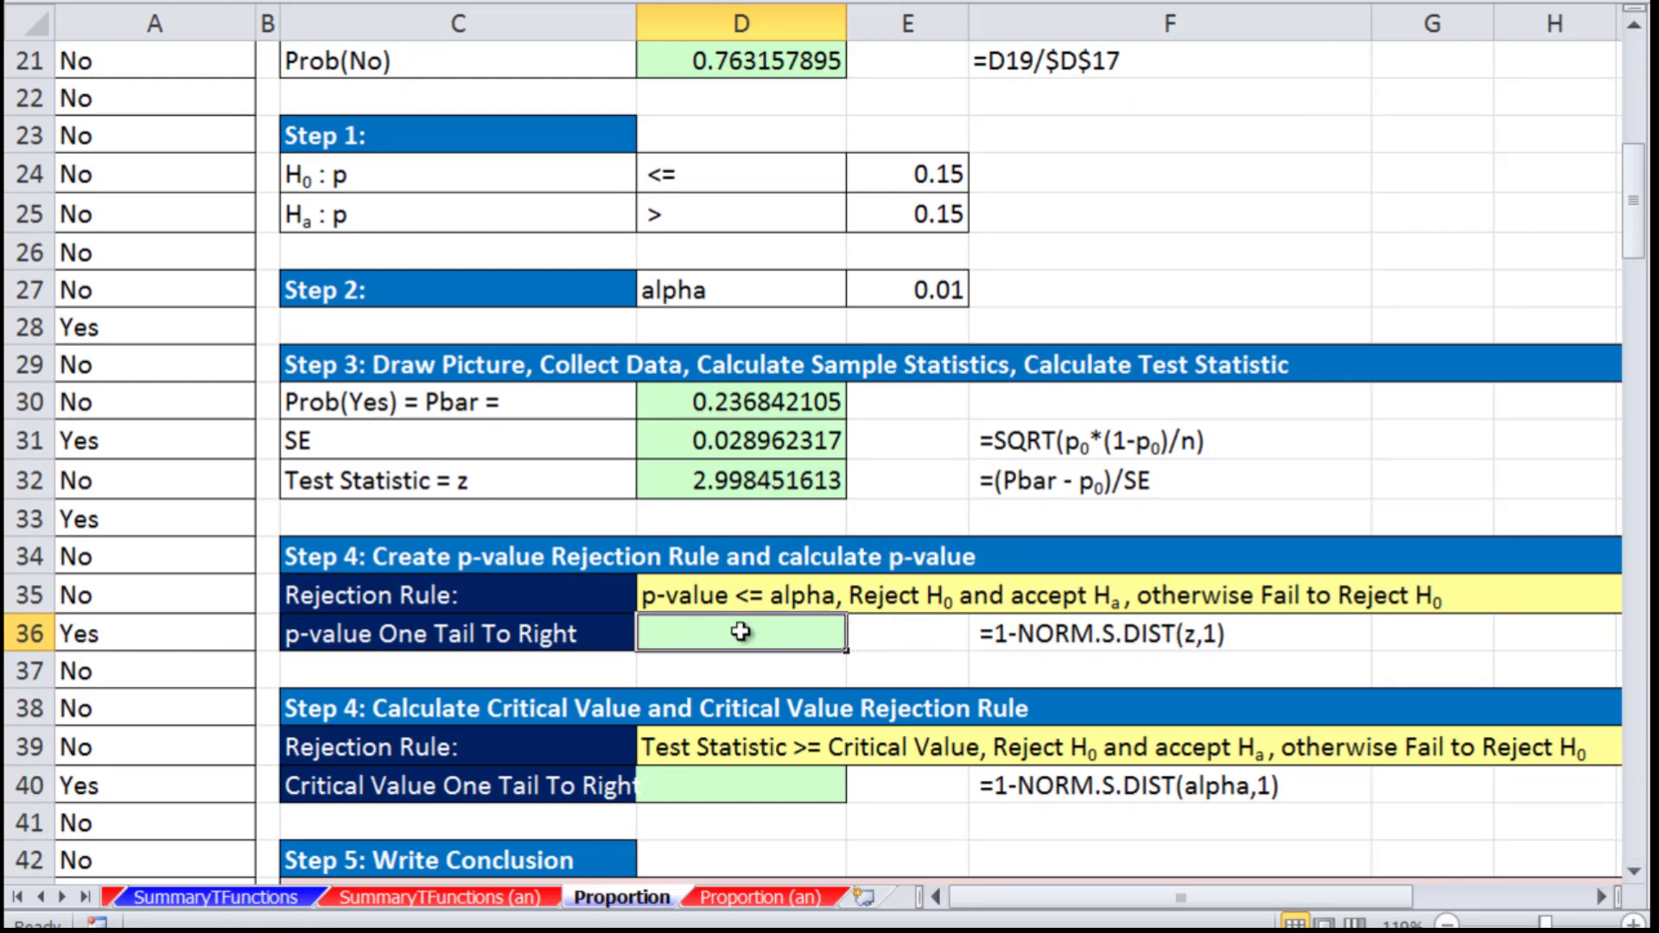
{"action": "type", "text": "1"}
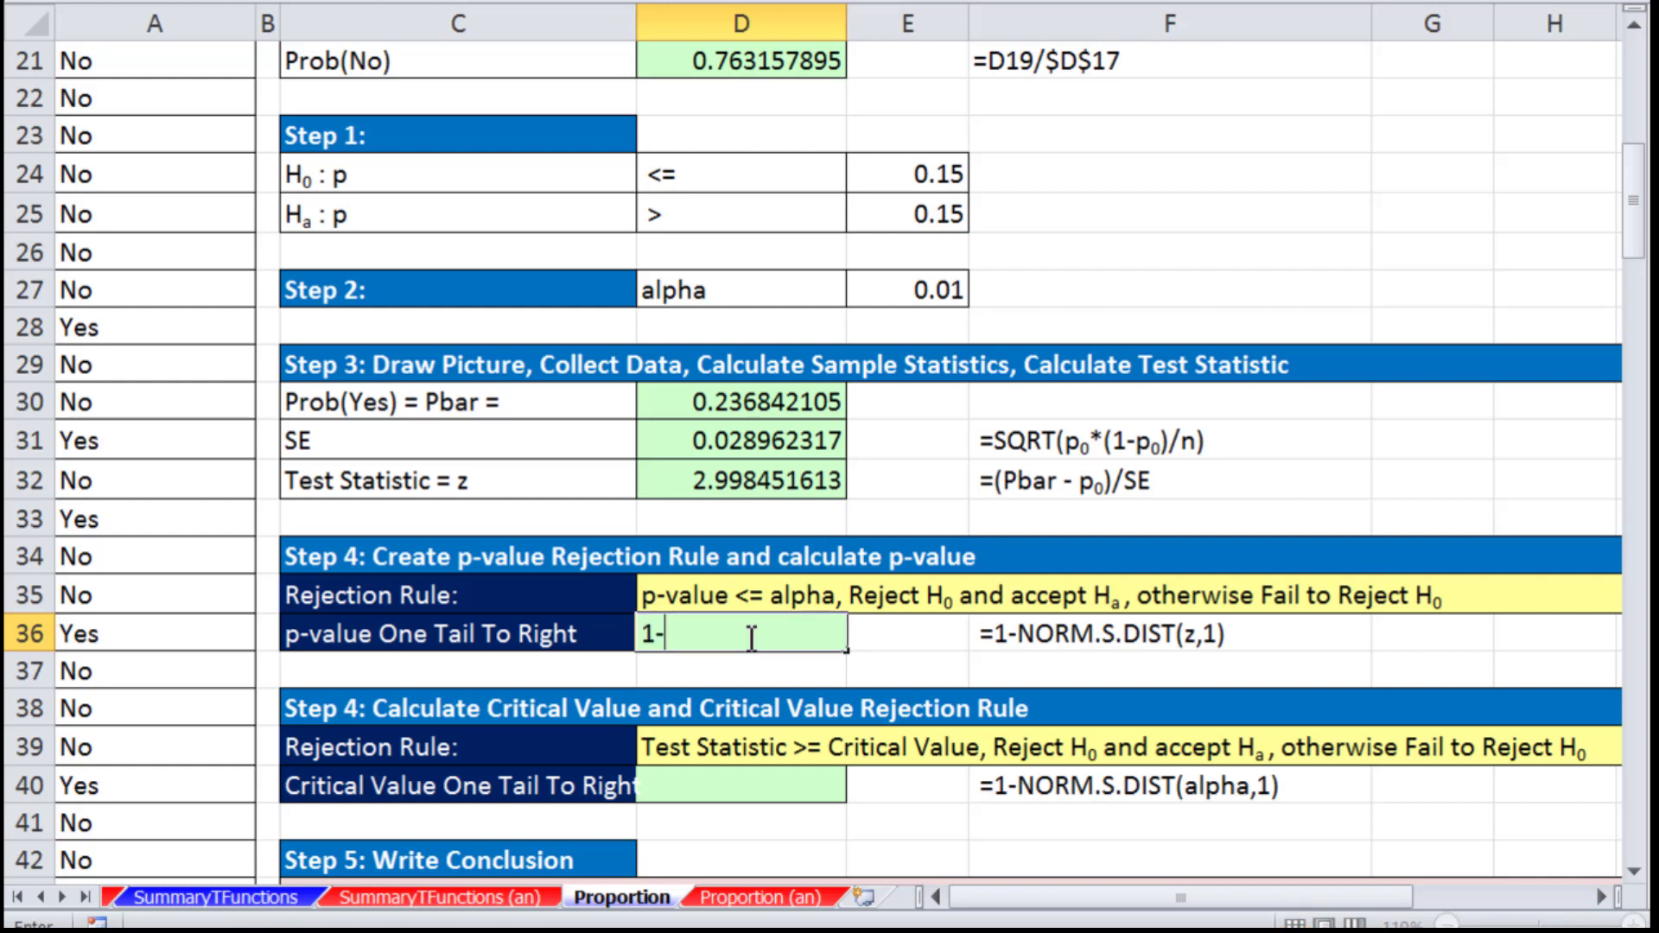
{"action": "type", "text": "-norm"}
{"action": "left_click", "coordinate": [641, 635]}
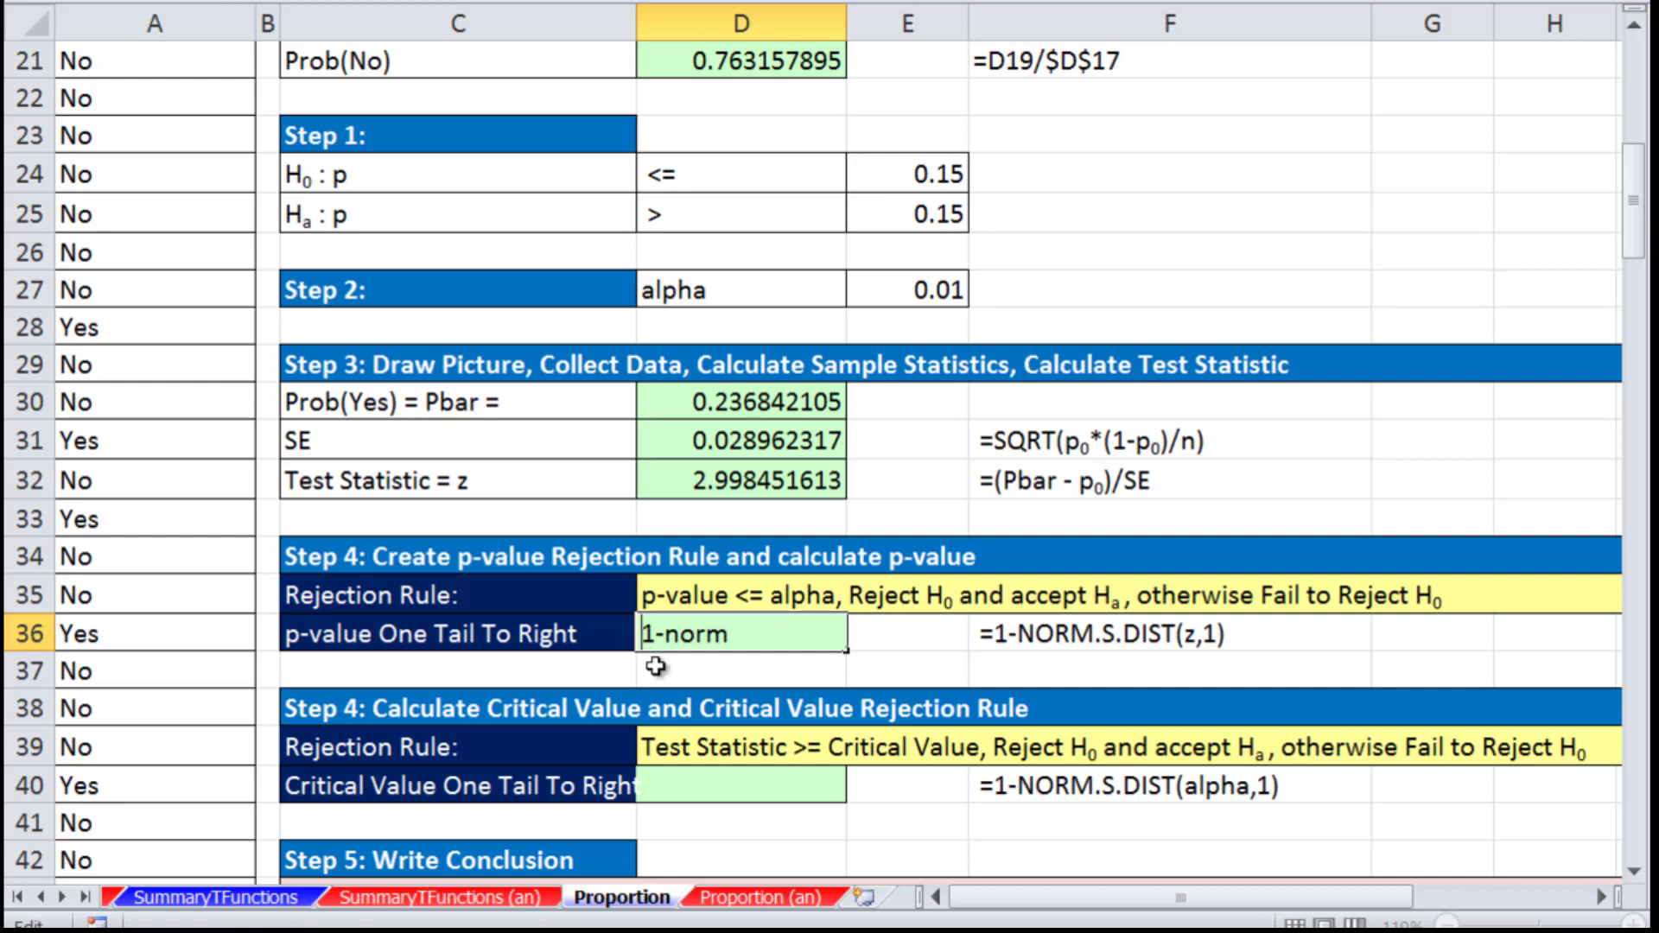
{"action": "type", "text": "="}
{"action": "key", "text": "End"}
{"action": "type", "text": "."}
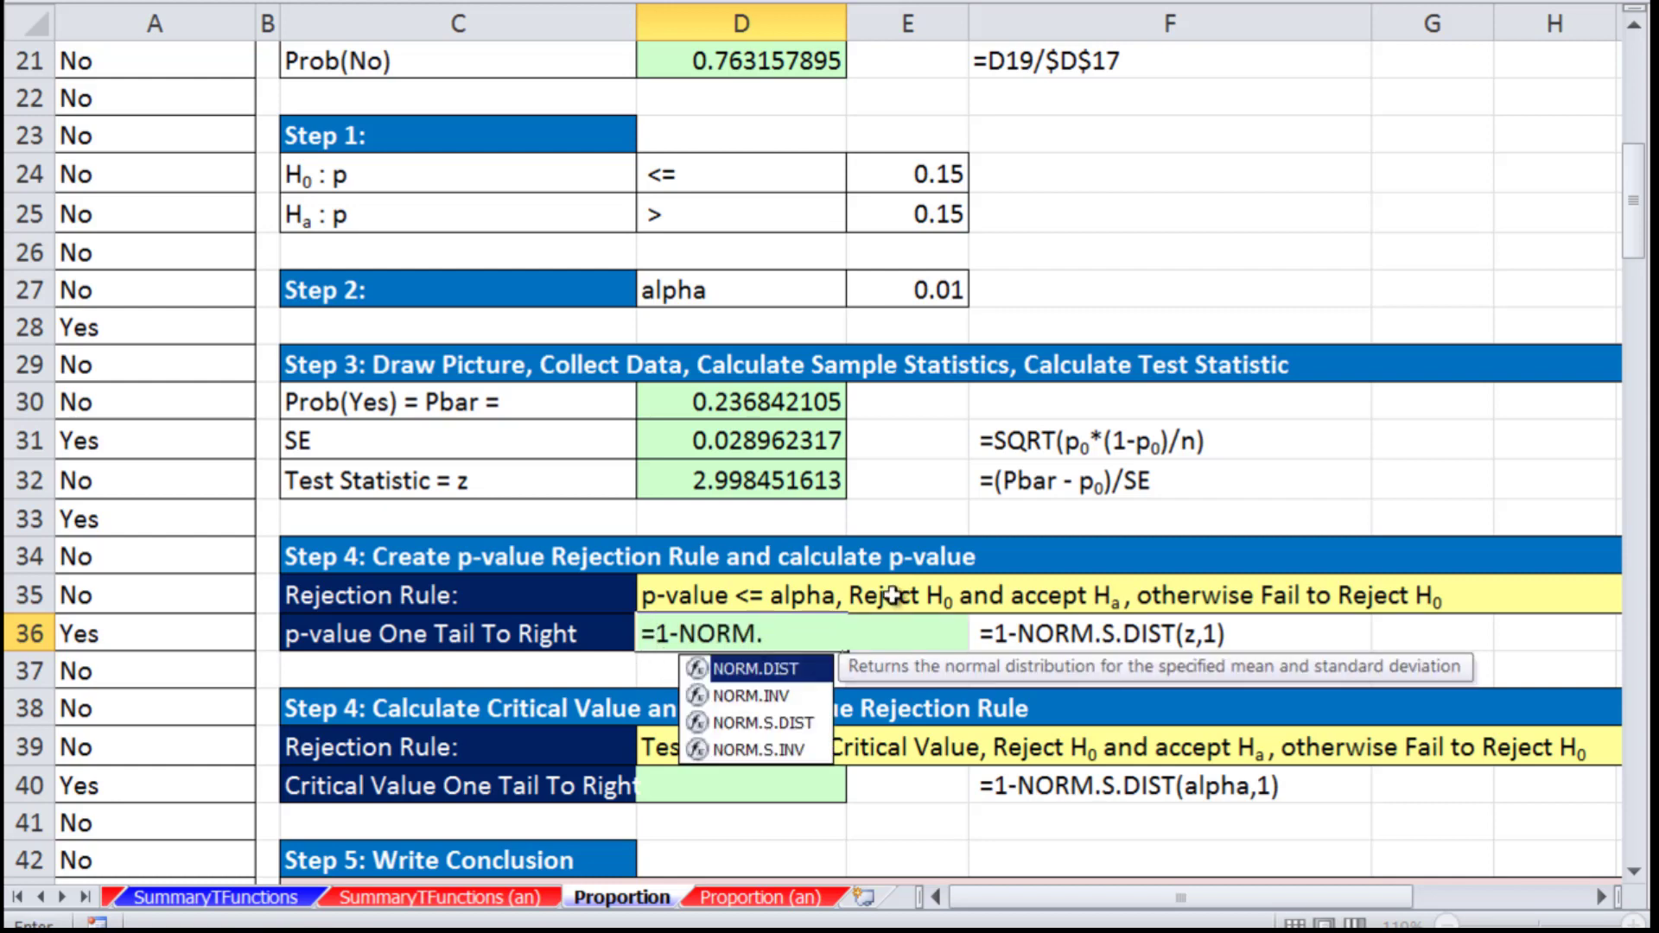
{"action": "key", "text": "Down"}
{"action": "key", "text": "Down"}
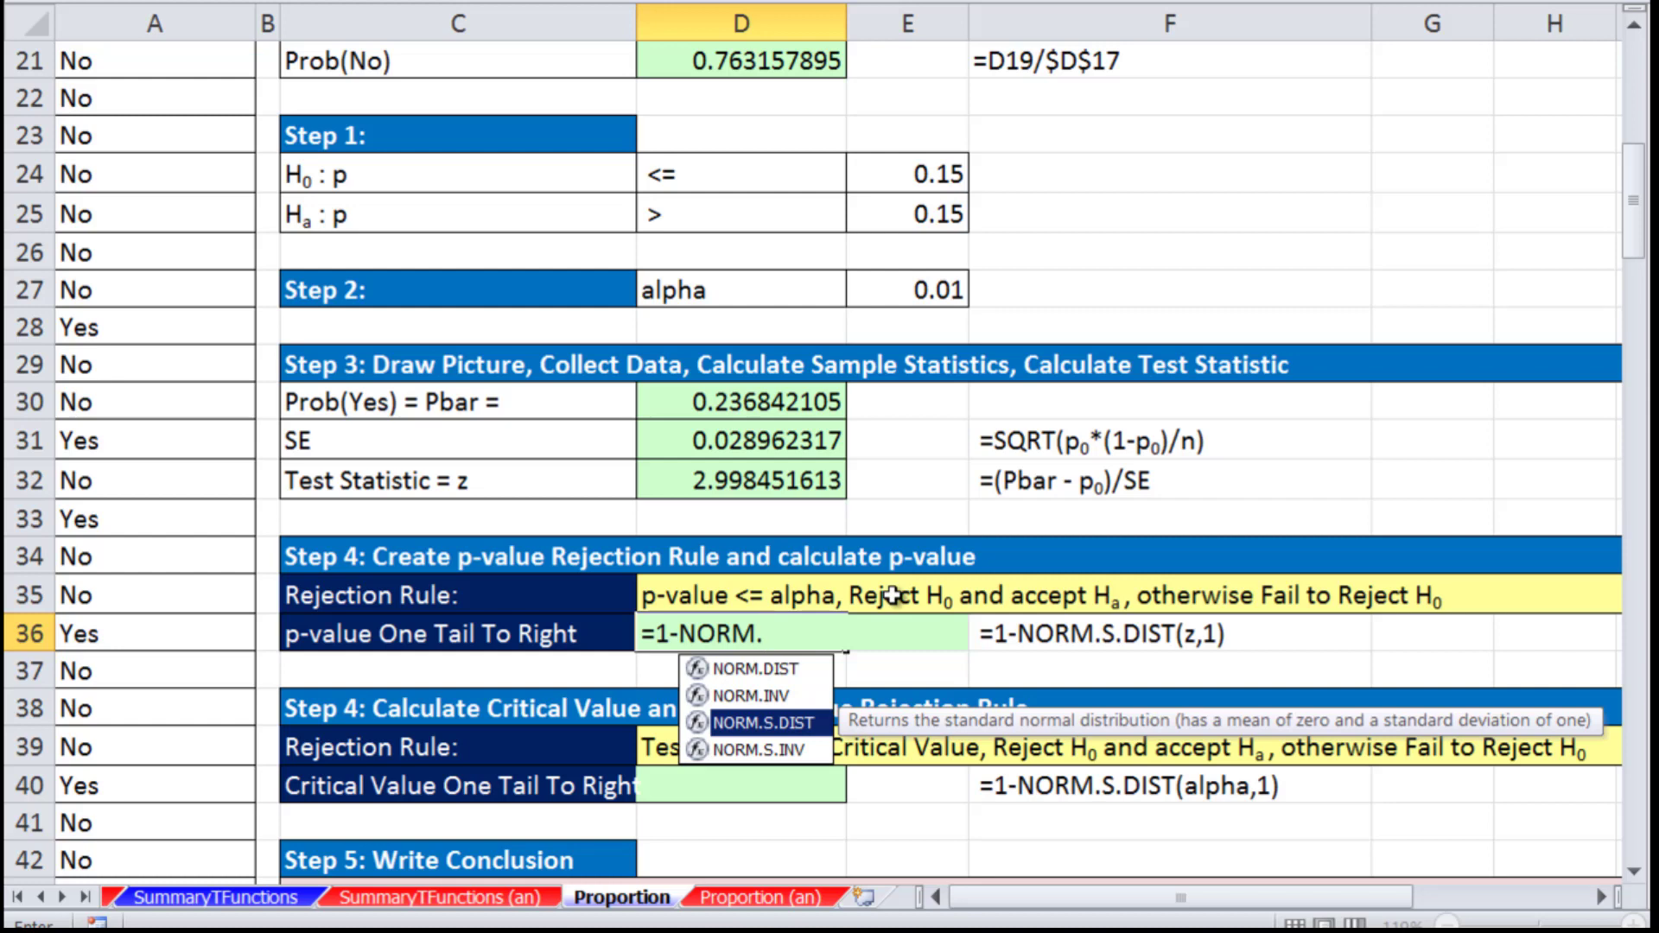
{"action": "key", "text": "Tab"}
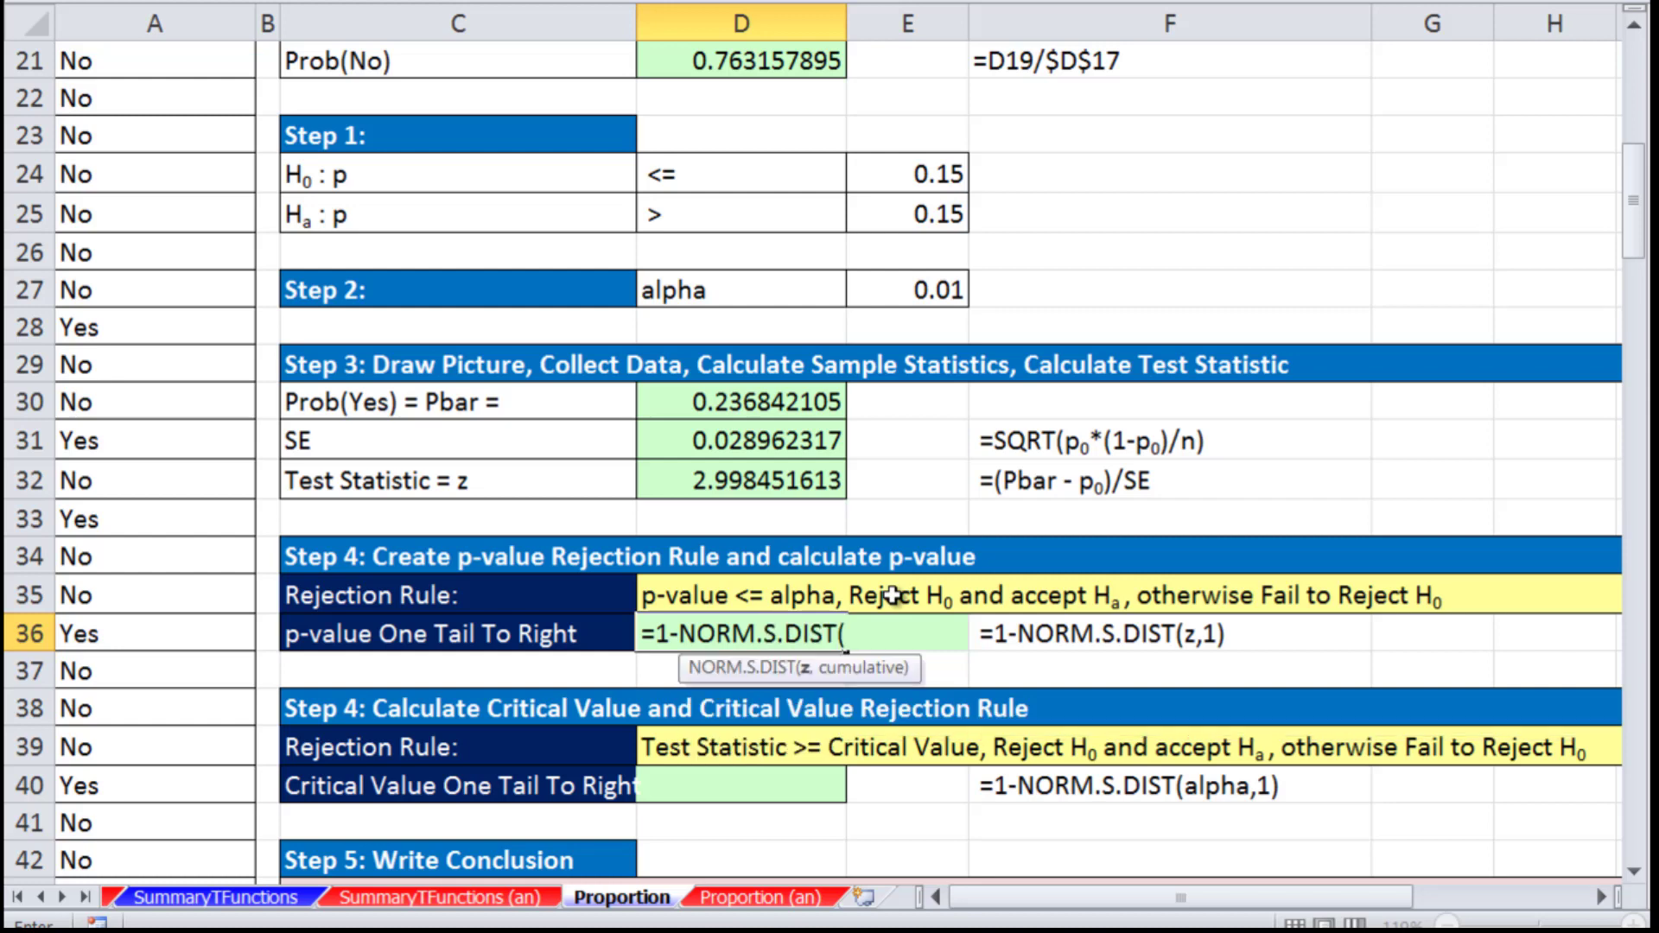
{"action": "left_click", "coordinate": [769, 475]}
{"action": "type", "text": ",1"}
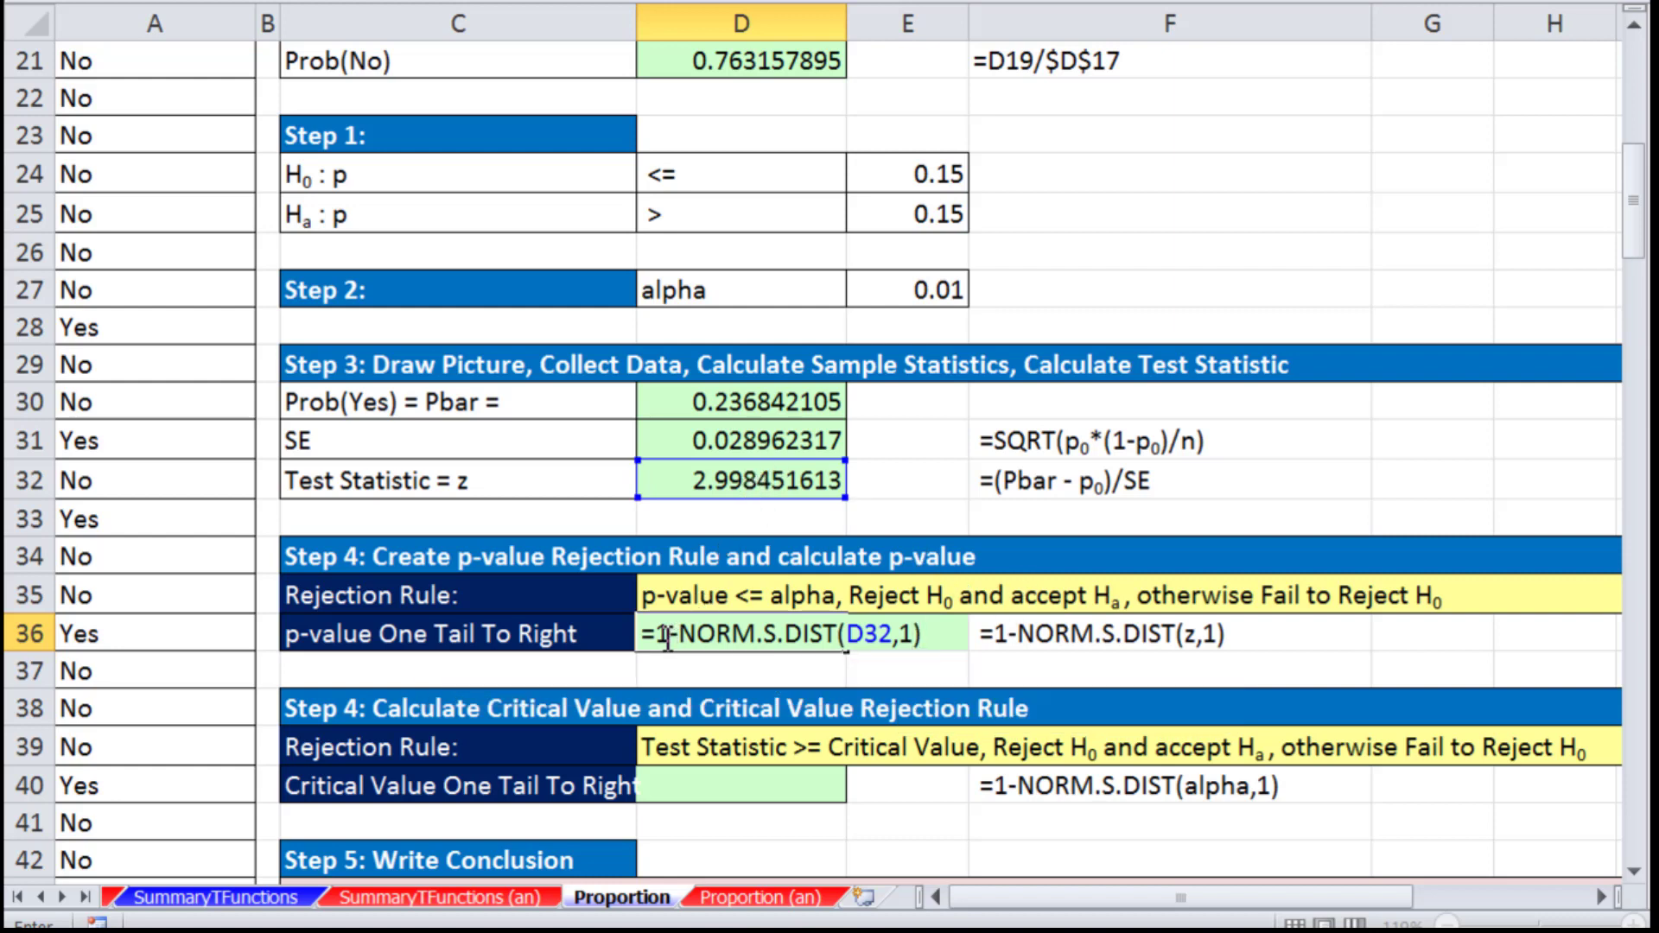
{"action": "key", "text": "ctrl+Return"}
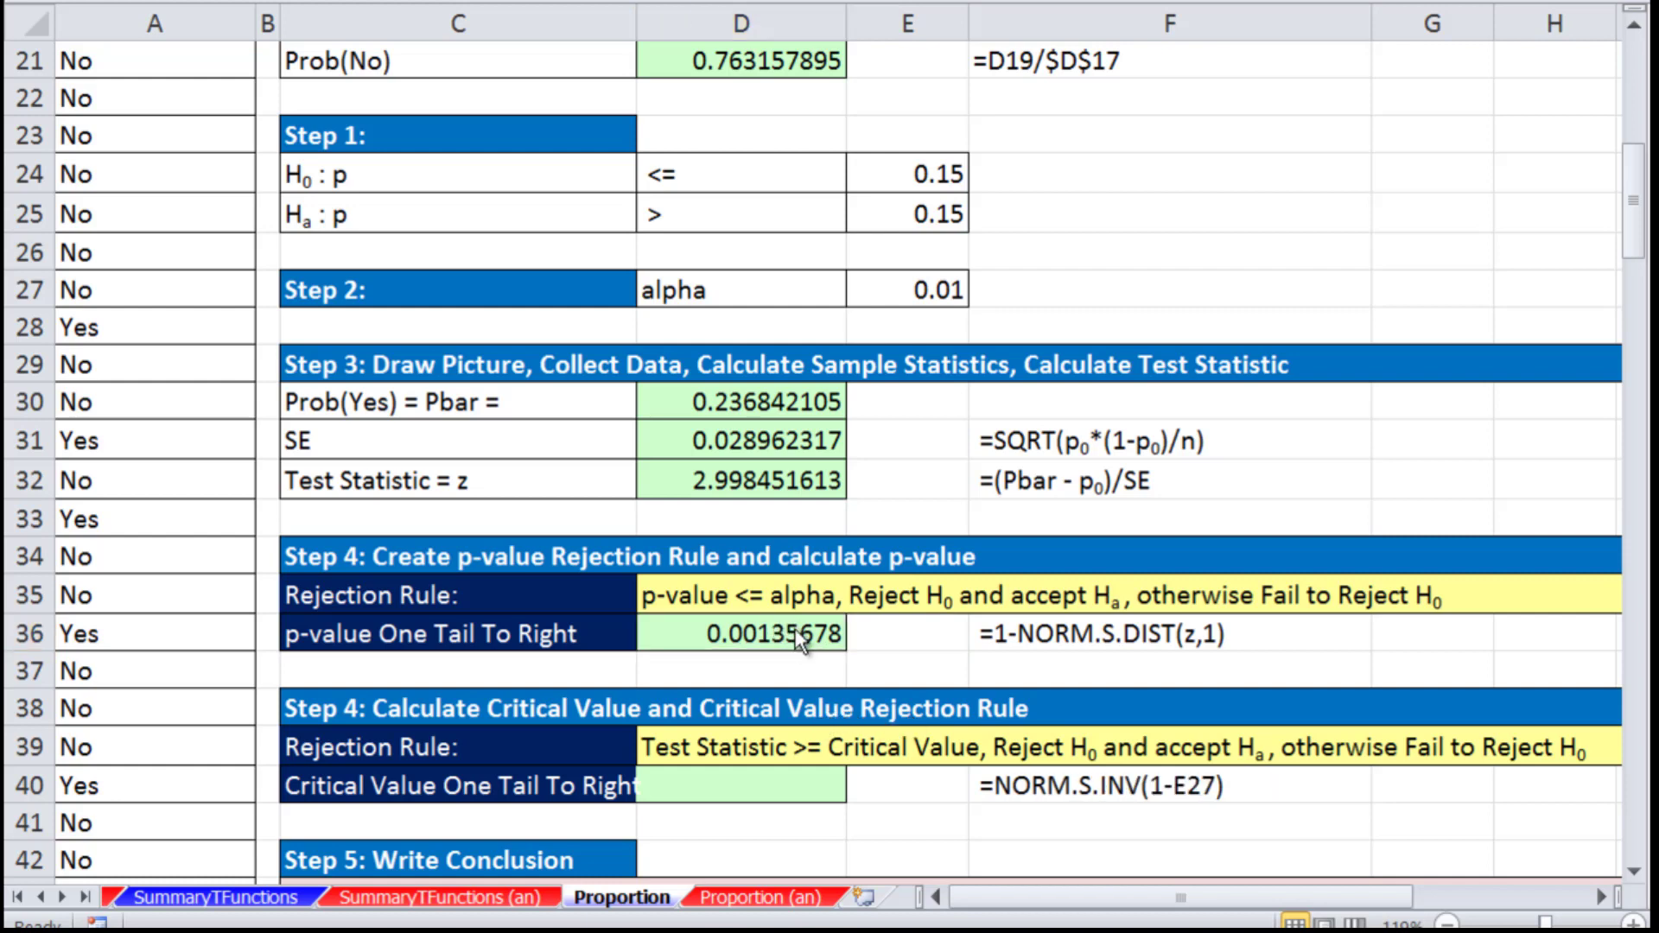
{"action": "left_click", "coordinate": [797, 637]}
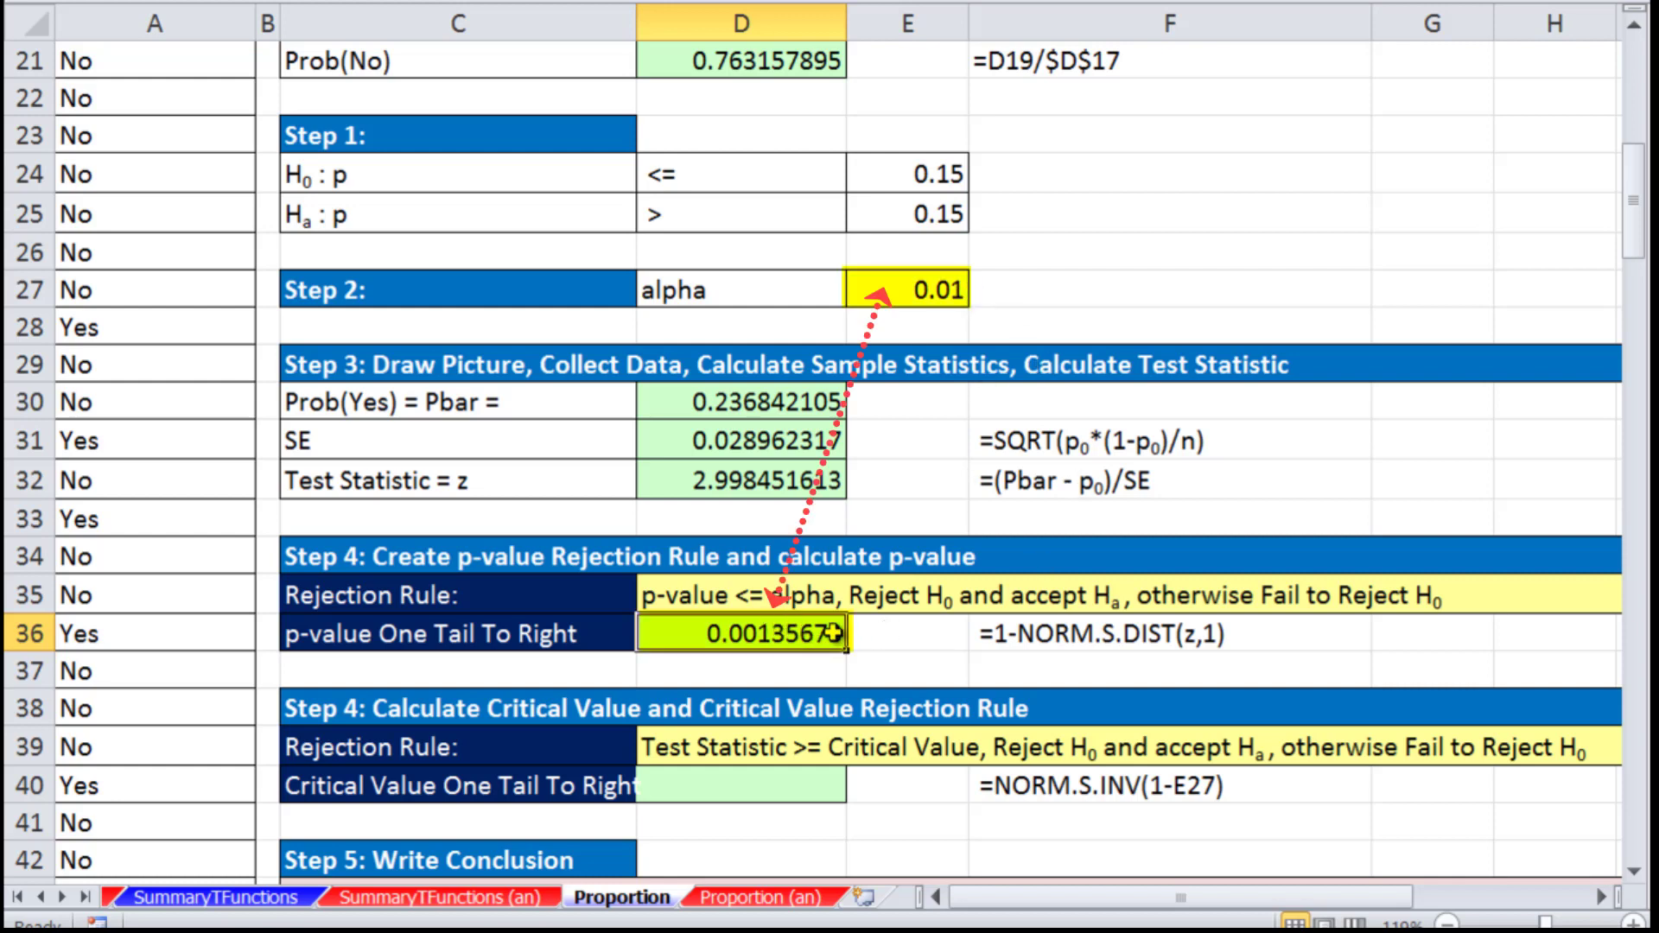
Calculate the one-tail-to-right critical value in D40 with =NORM.S.INV(1-E27) and select the test statistic for comparison.
{"action": "left_click", "coordinate": [709, 786]}
{"action": "type", "text": "="}
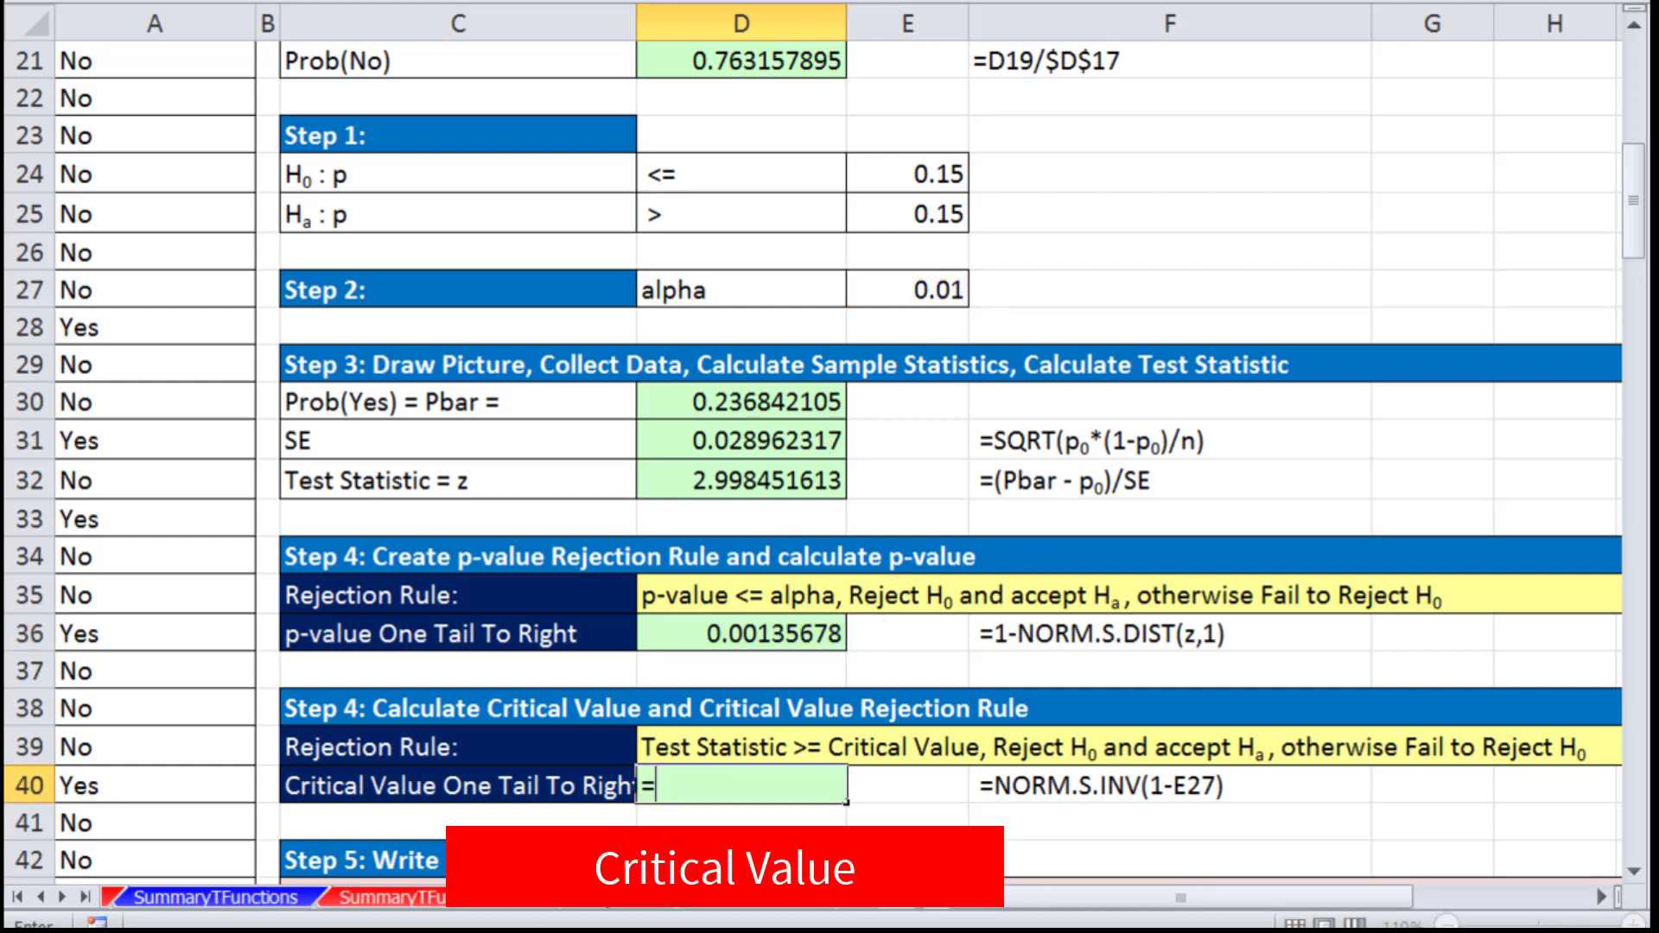
{"action": "type", "text": "norm"}
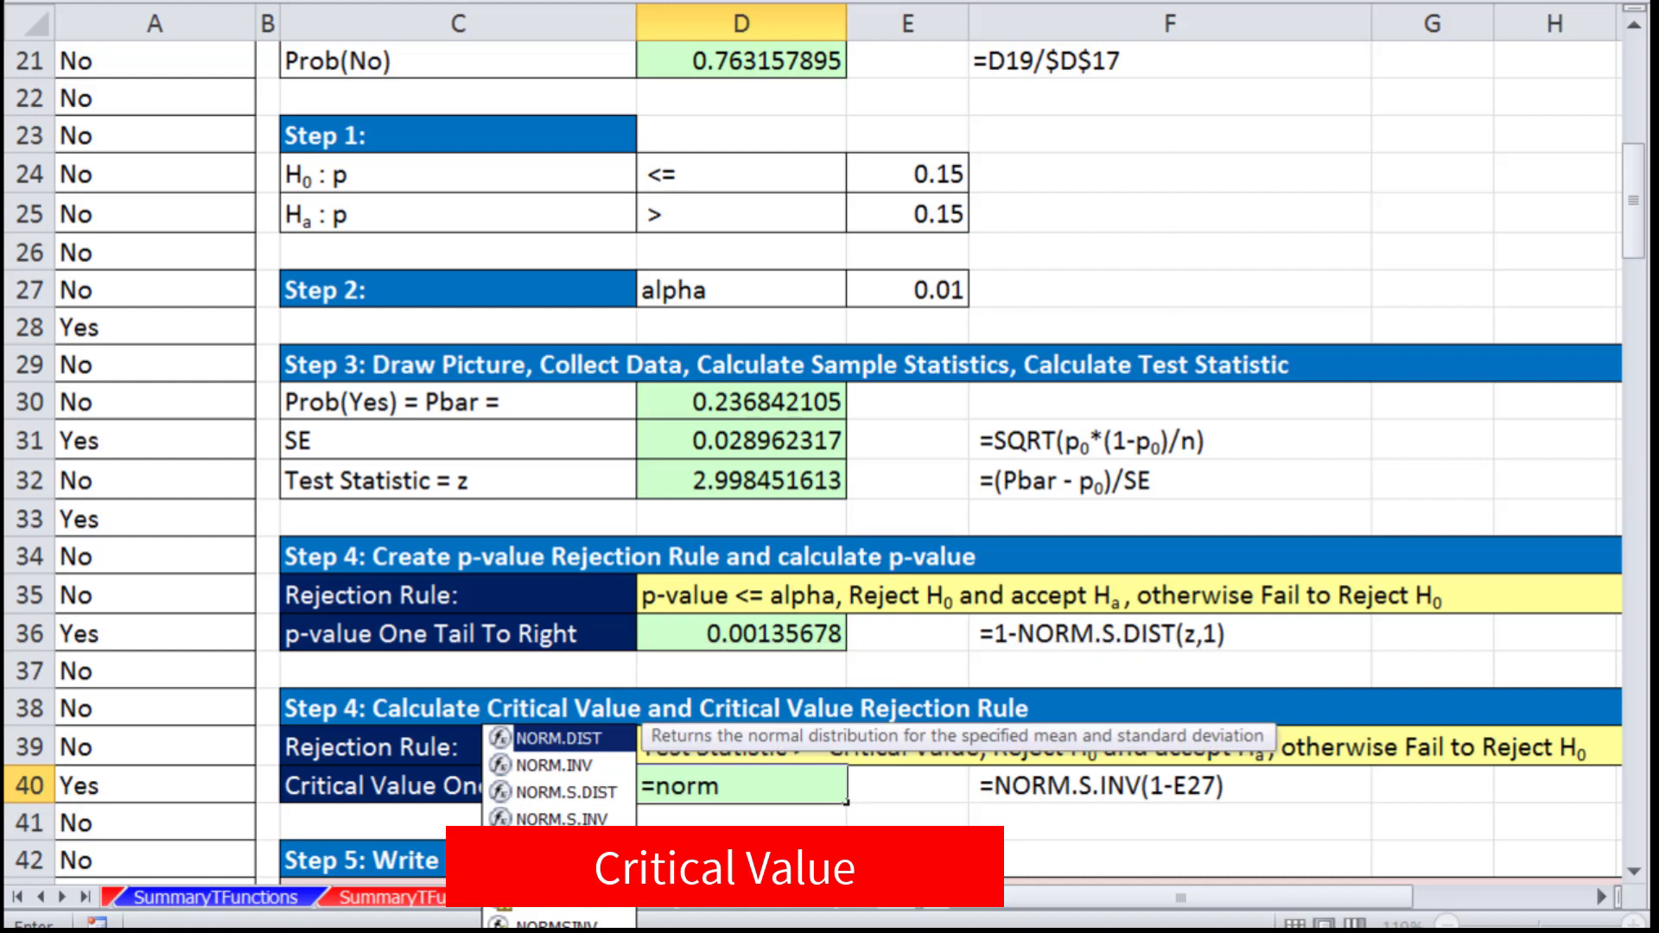
{"action": "type", "text": ".s"}
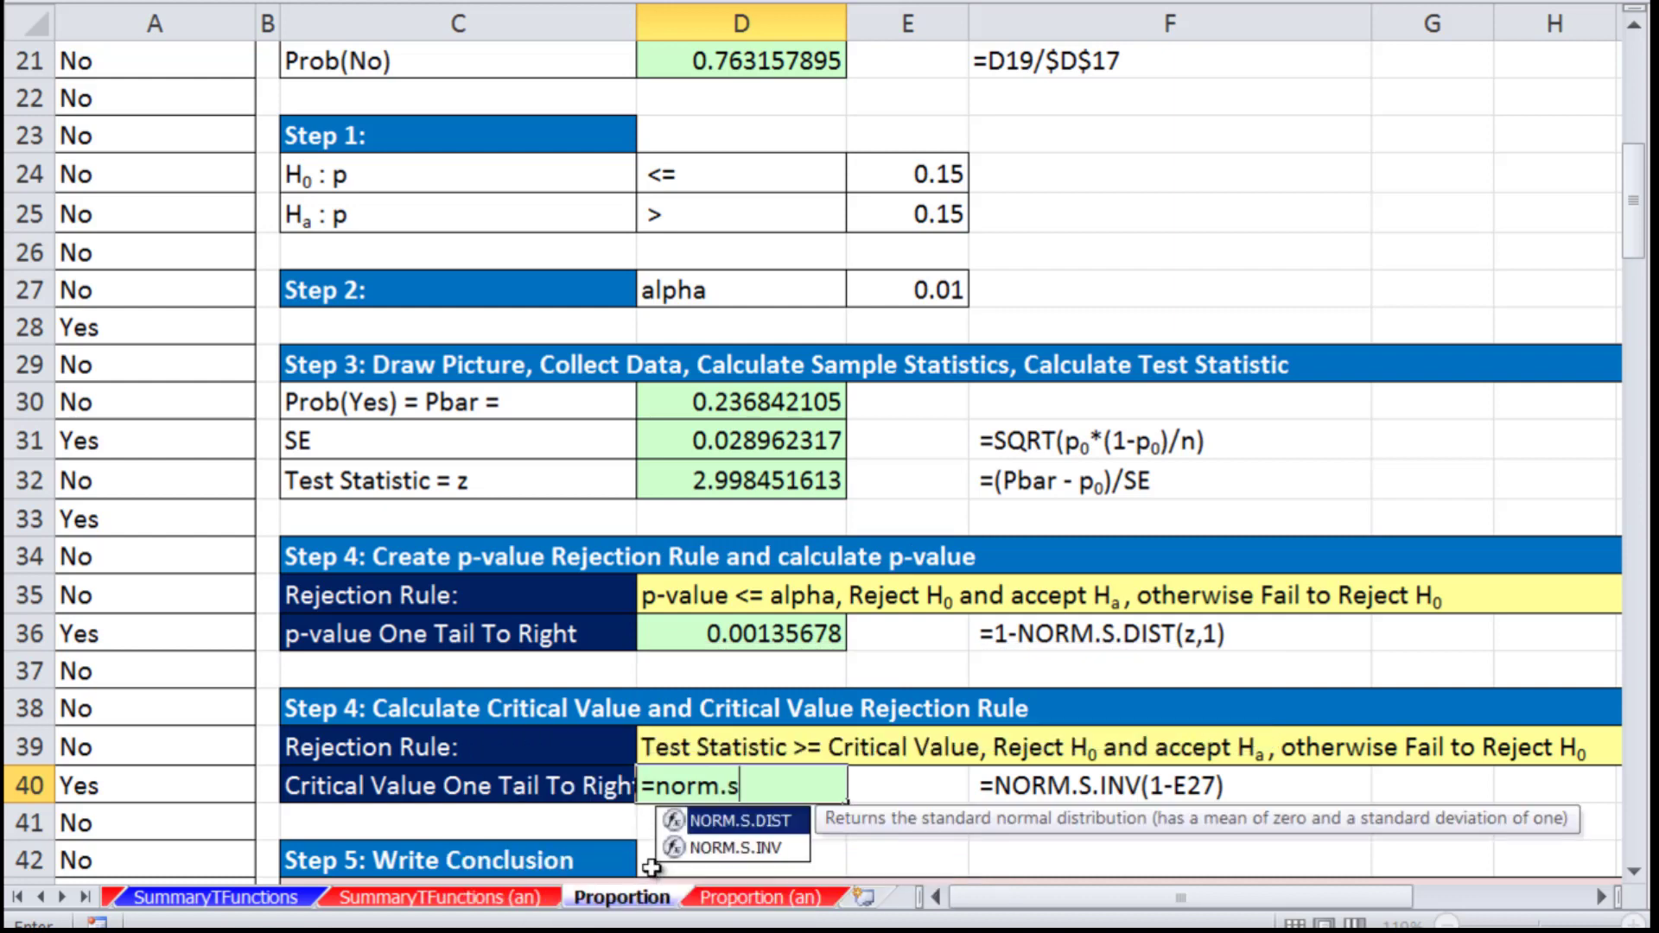
{"action": "key", "text": "Down"}
{"action": "key", "text": "Tab"}
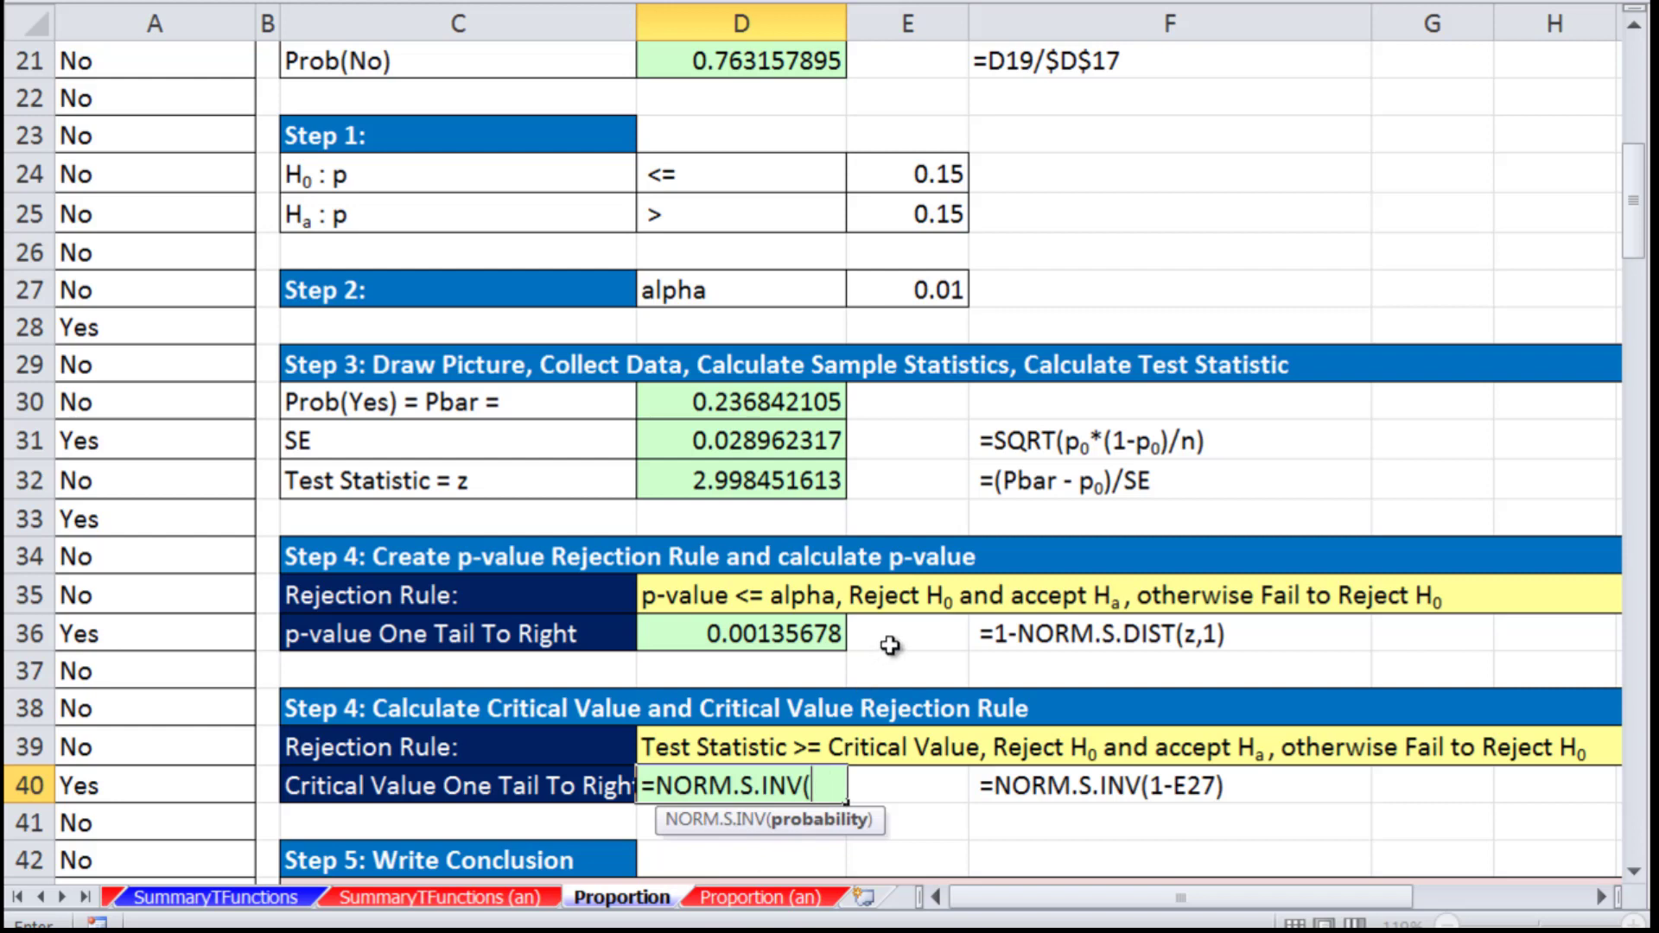
{"action": "type", "text": "1-"}
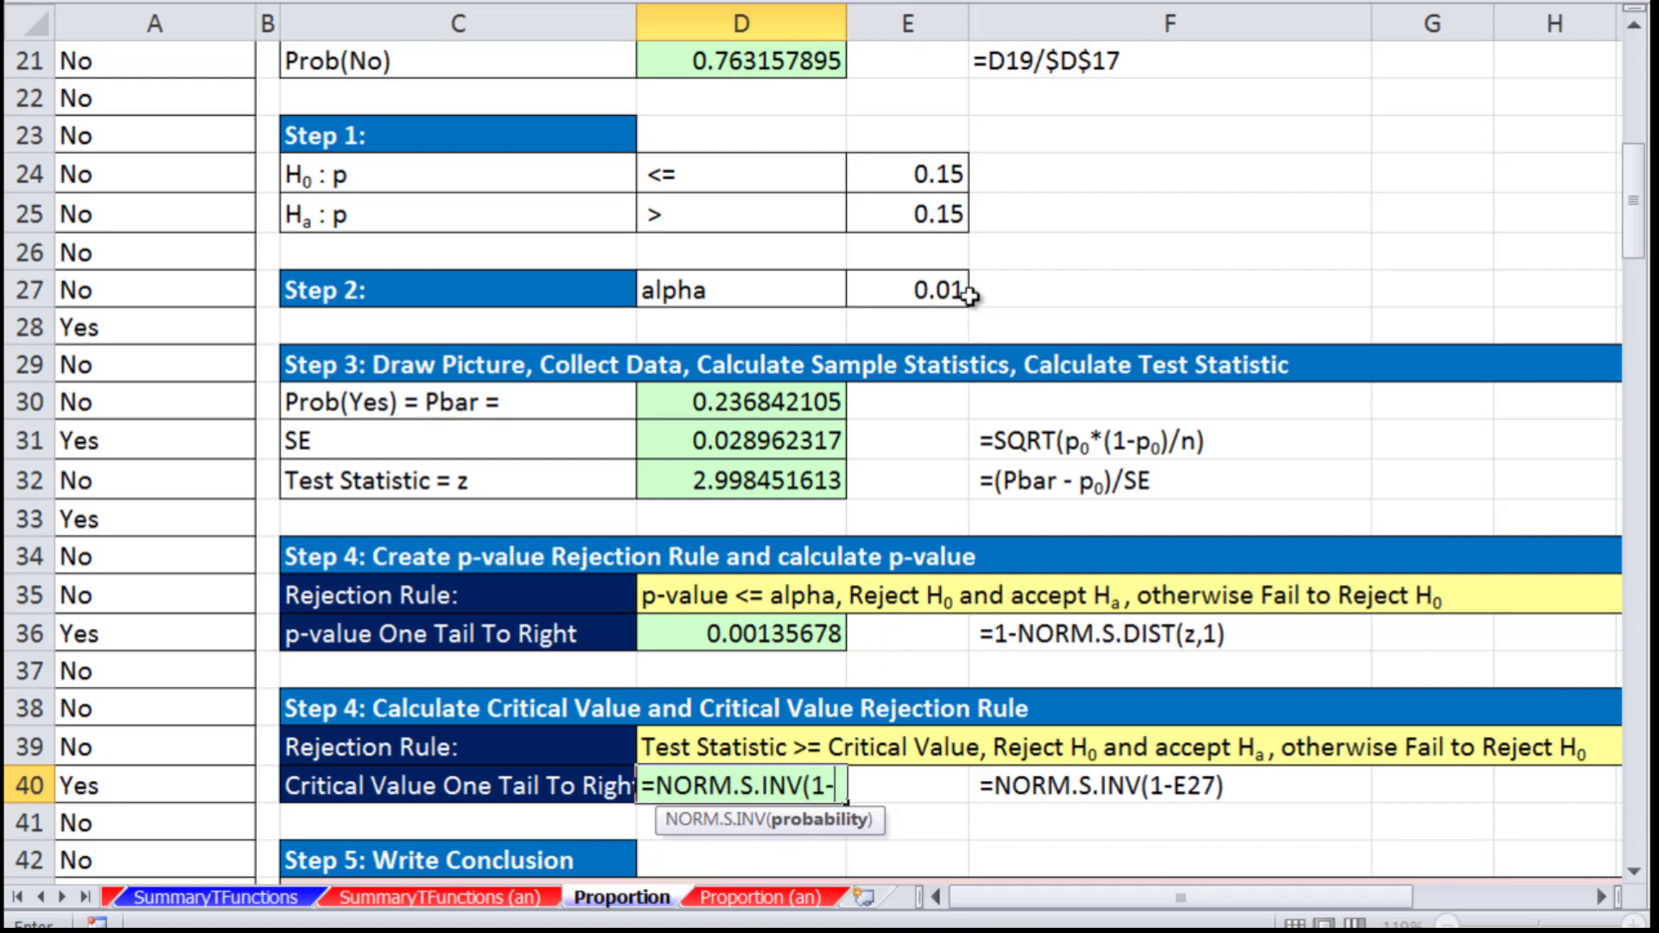
{"action": "left_click", "coordinate": [940, 292]}
{"action": "type", "text": ")"}
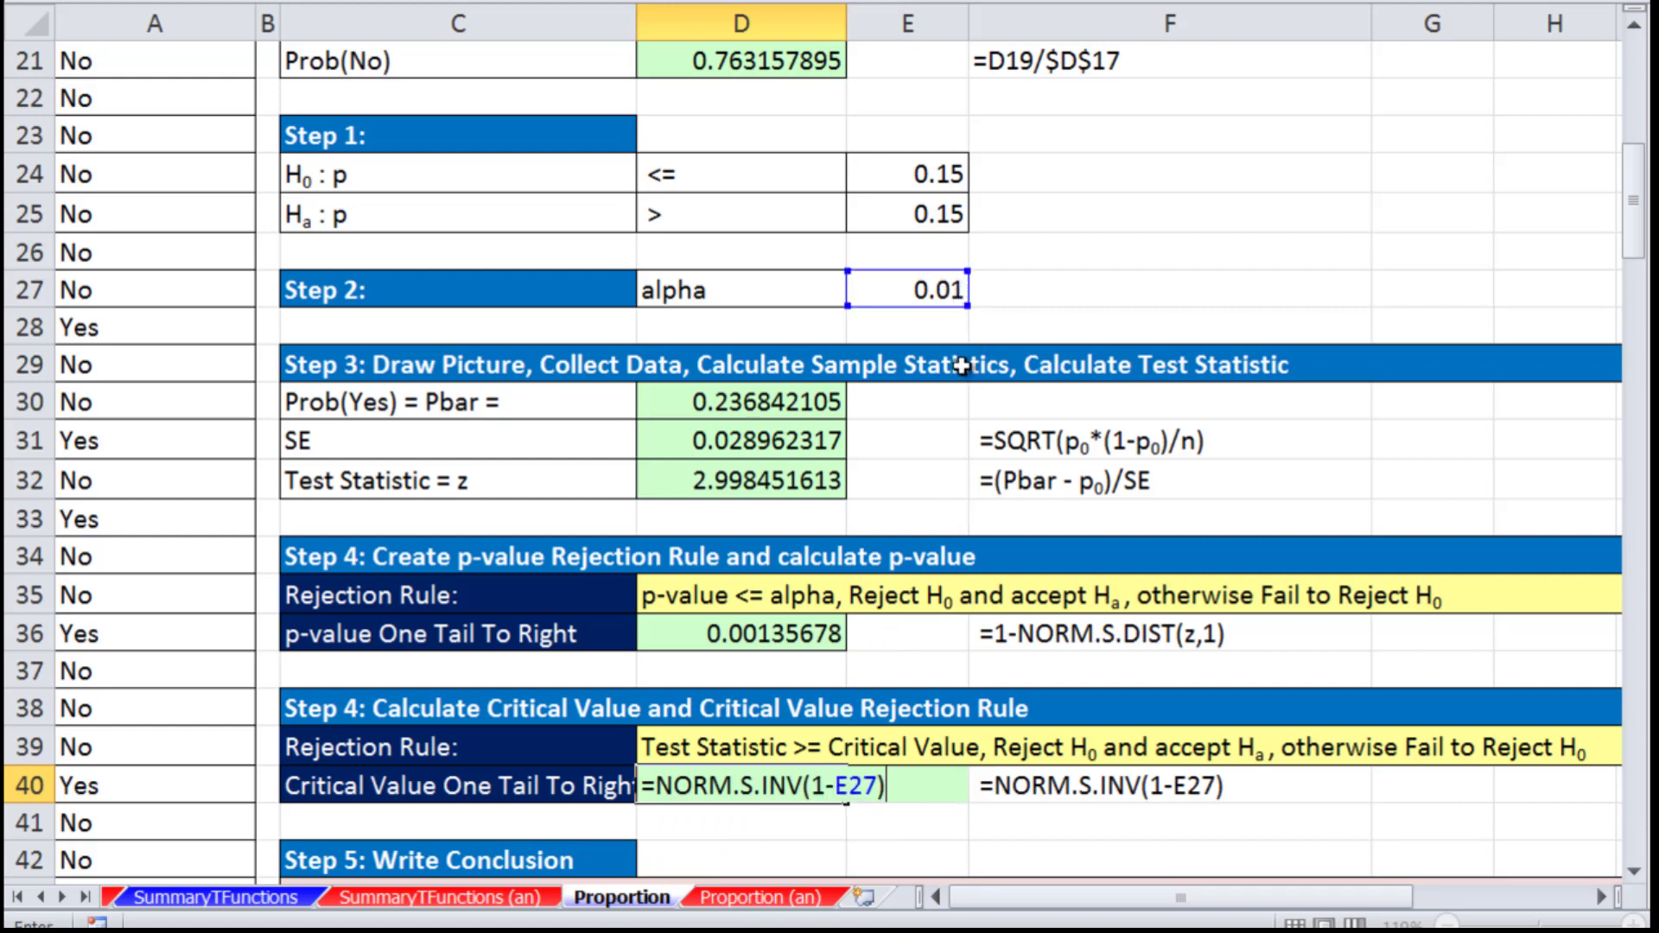
{"action": "key", "text": "ctrl+Return"}
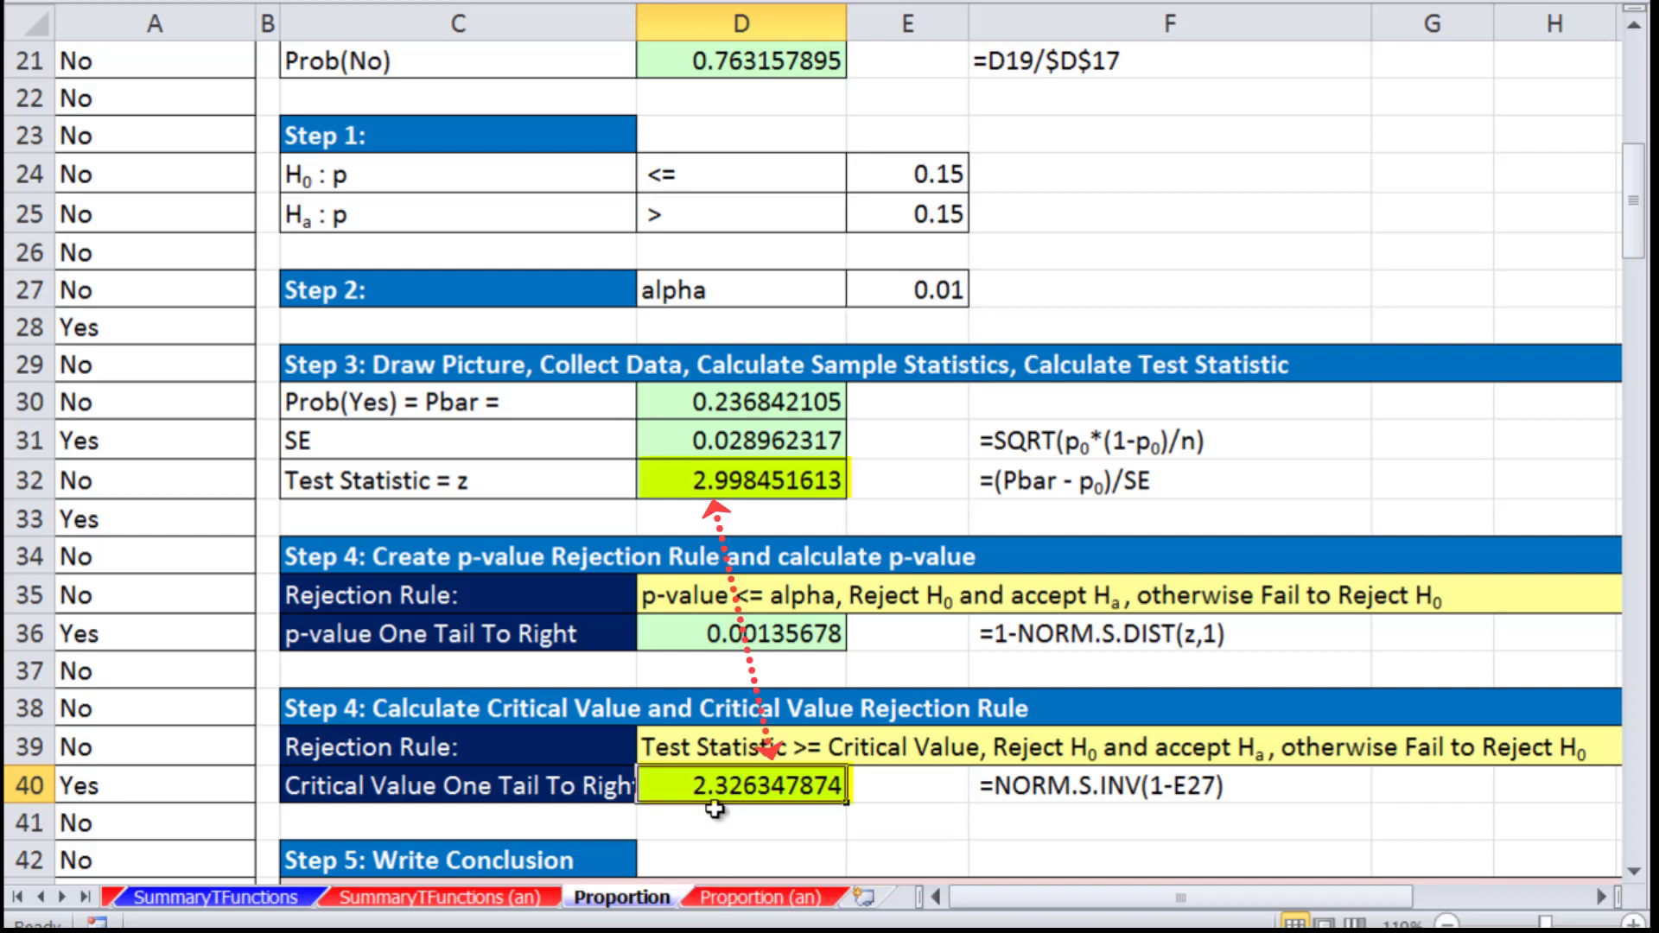
{"action": "left_click", "coordinate": [781, 483]}
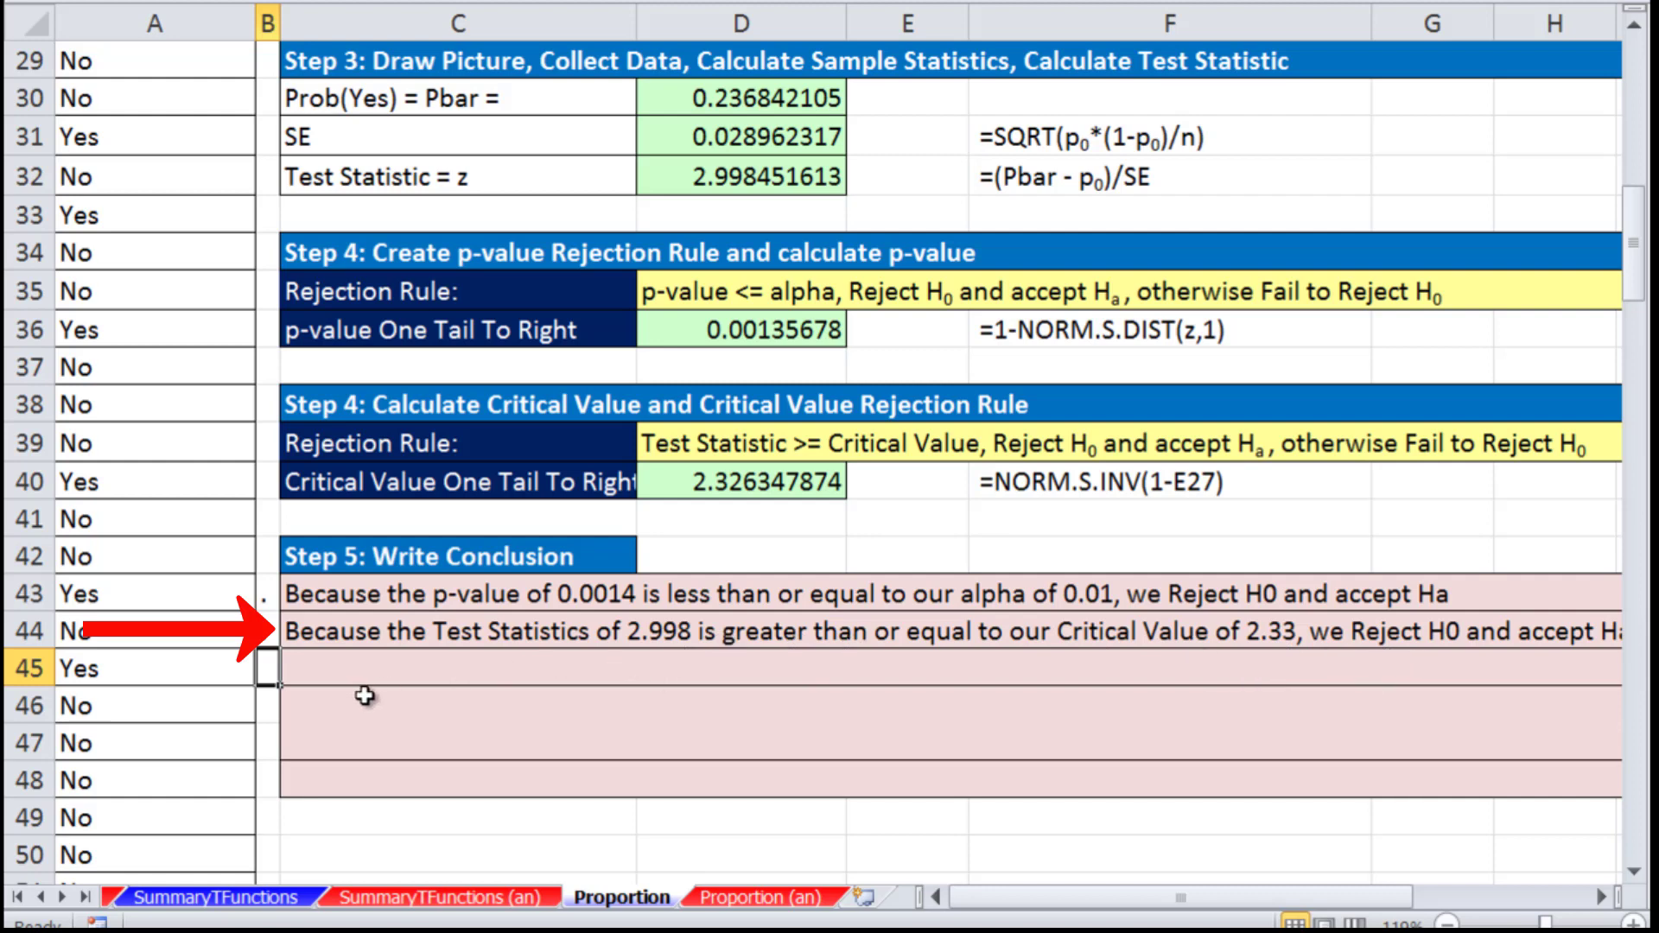
Enter a period in B45 to reveal the conclusion sentence in row 45 under Step 5.
{"action": "type", "text": "."}
{"action": "key", "text": "Return"}
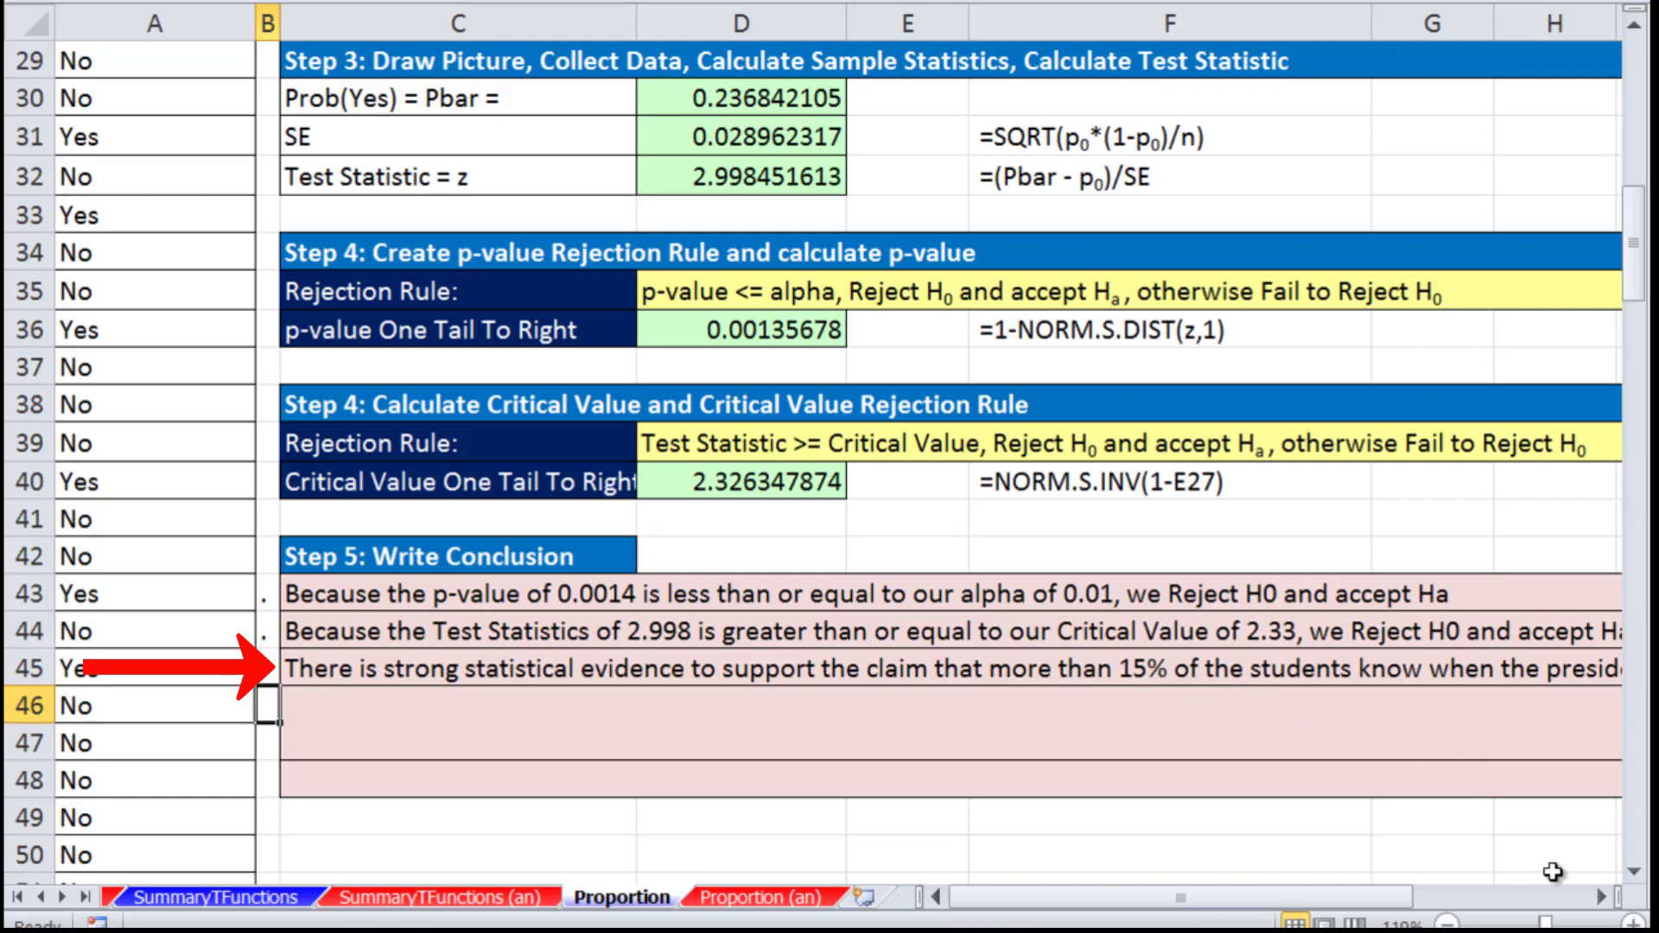
Enter periods in B46 and B47 to reveal the two-row sample proportion conclusion under Step 5.
{"action": "left_click", "coordinate": [1604, 901]}
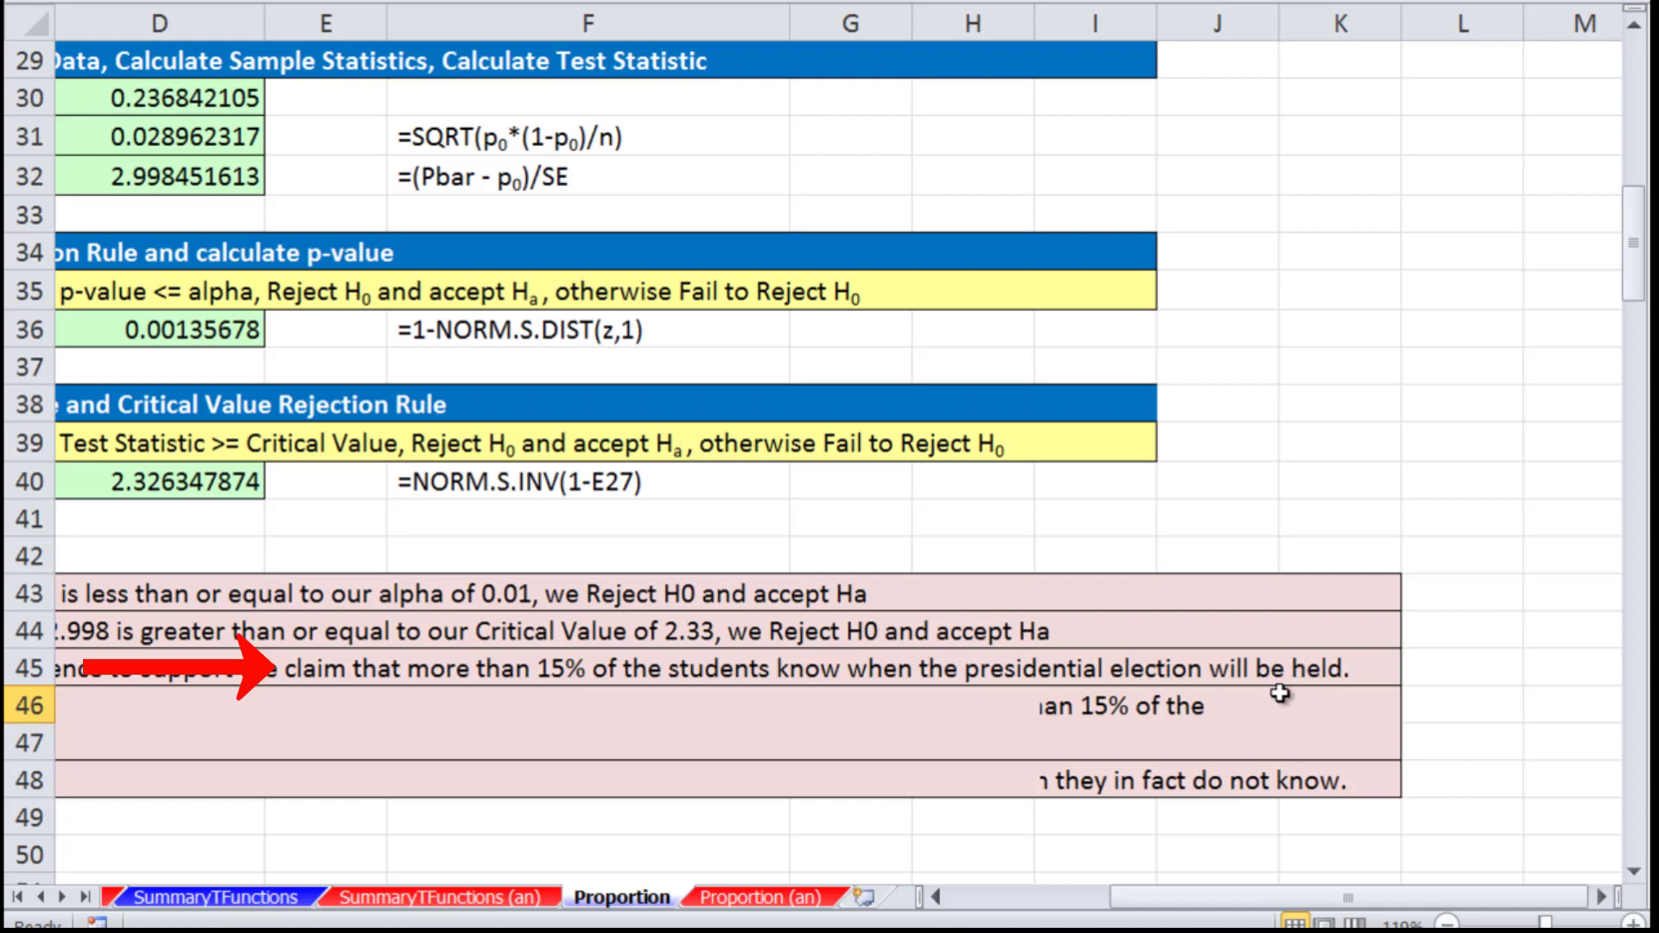
{"action": "scroll", "coordinate": [1161, 621], "scroll_direction": "up", "scroll_amount": 1}
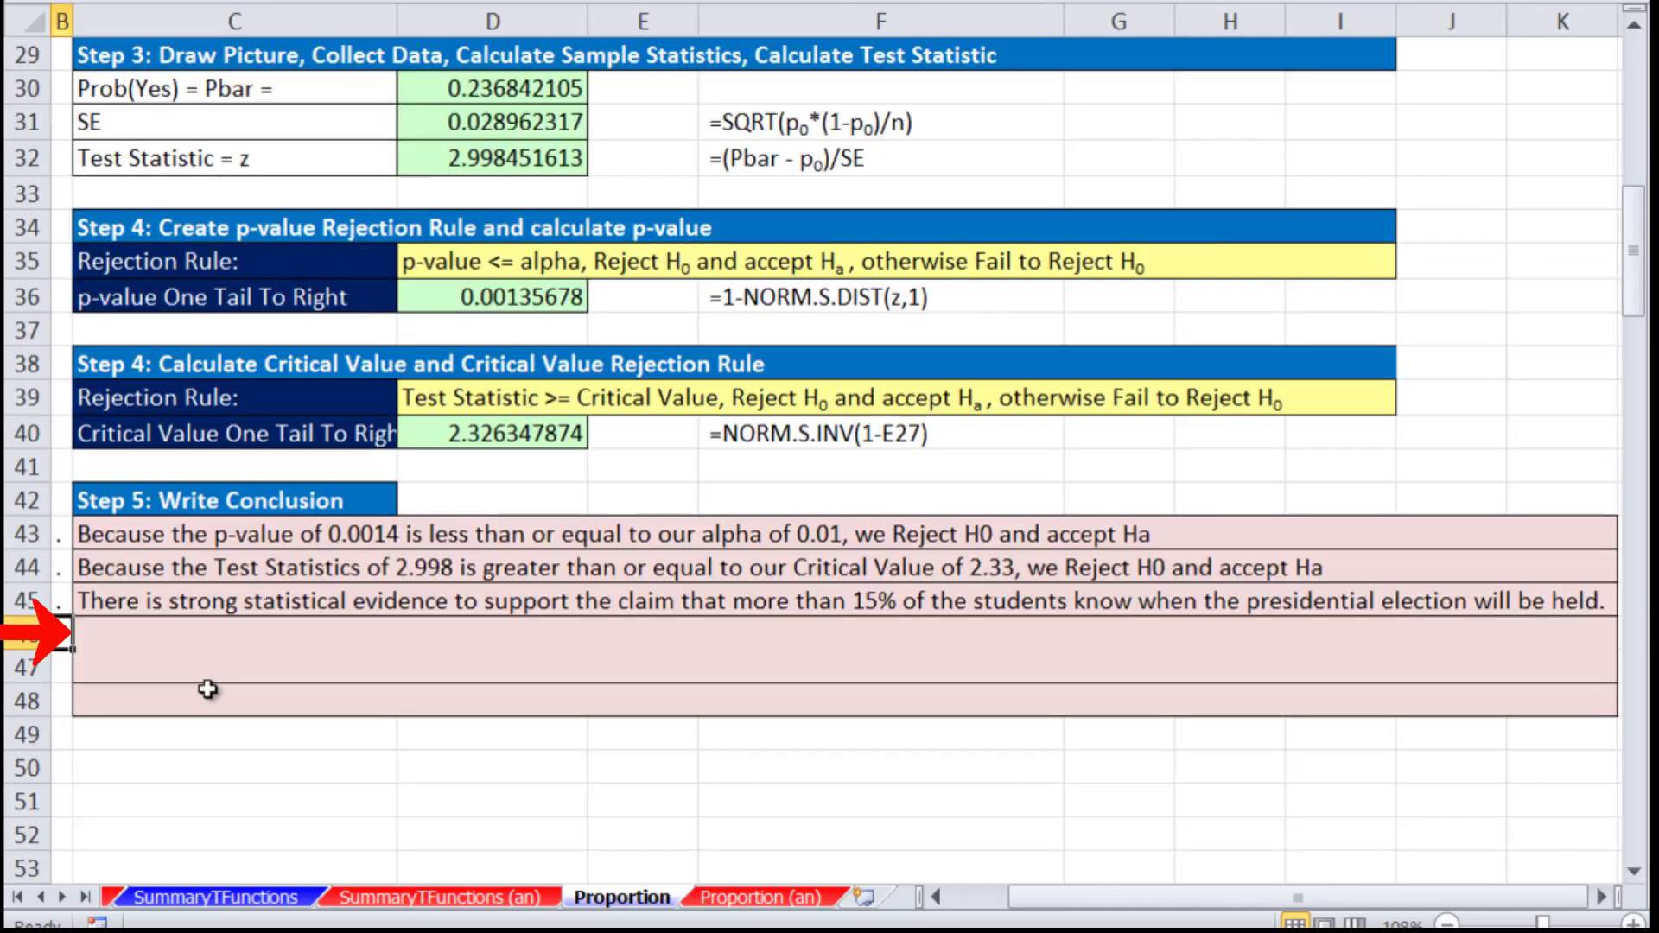
{"action": "type", "text": "."}
{"action": "key", "text": "Return"}
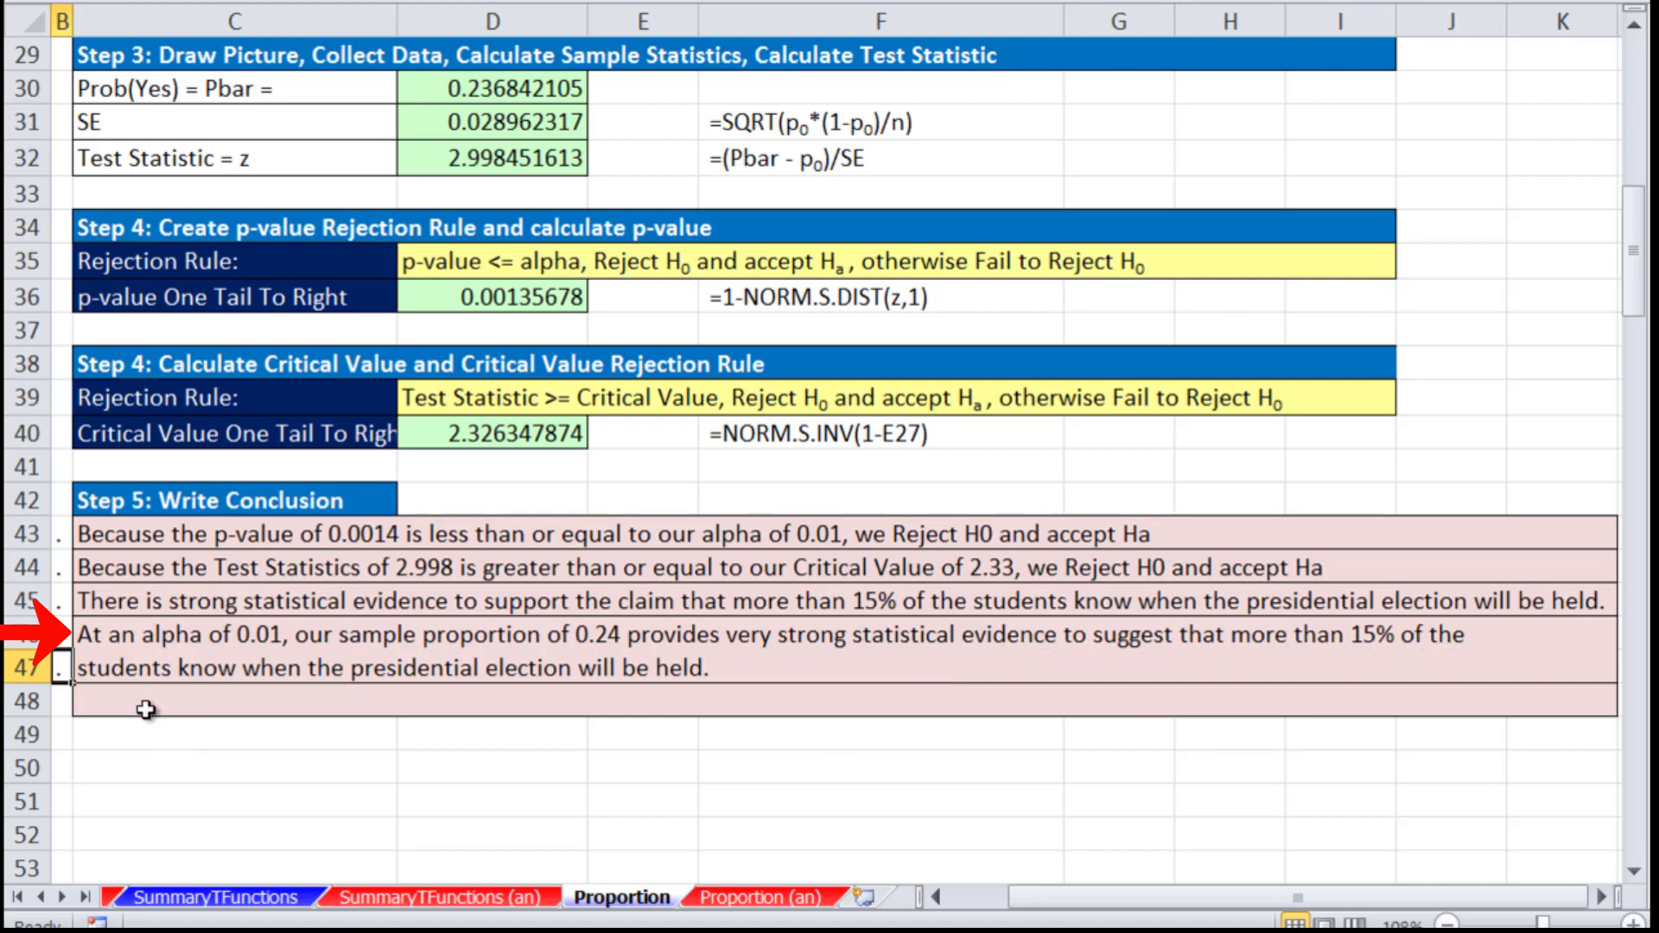
Enter a period in B48 to reveal the Type 1 Error risk sentence that closes the conclusion.
{"action": "left_click", "coordinate": [61, 700]}
{"action": "type", "text": "."}
{"action": "key", "text": "Return"}
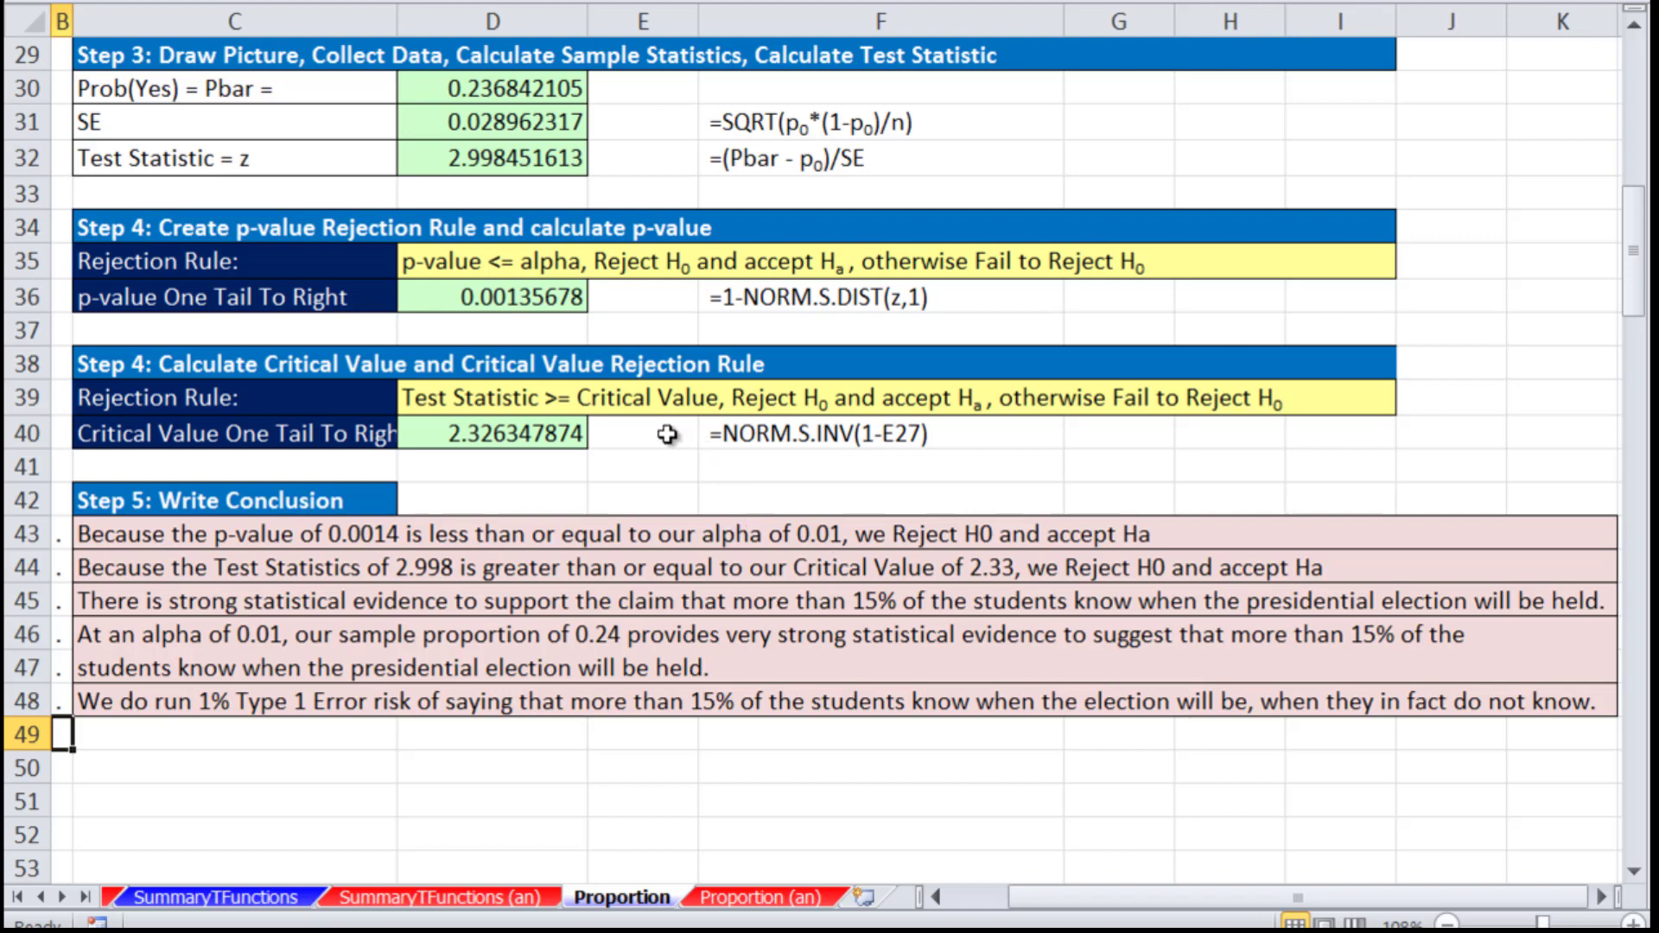
{"action": "left_click", "coordinate": [464, 300]}
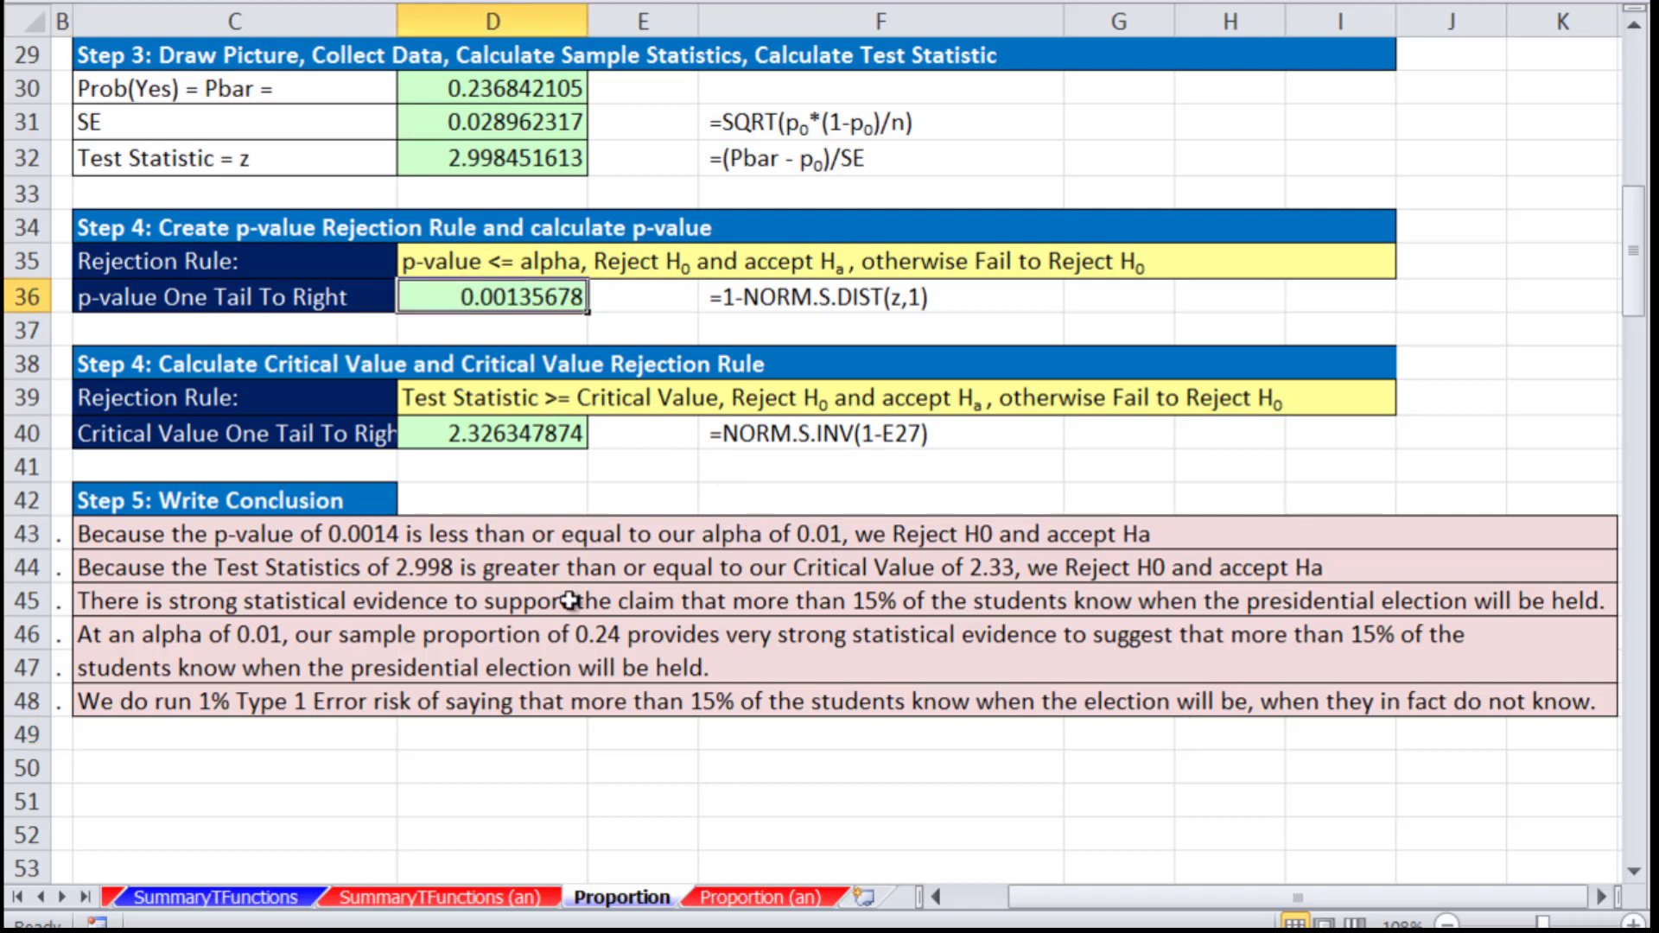
{"action": "left_click", "coordinate": [168, 745]}
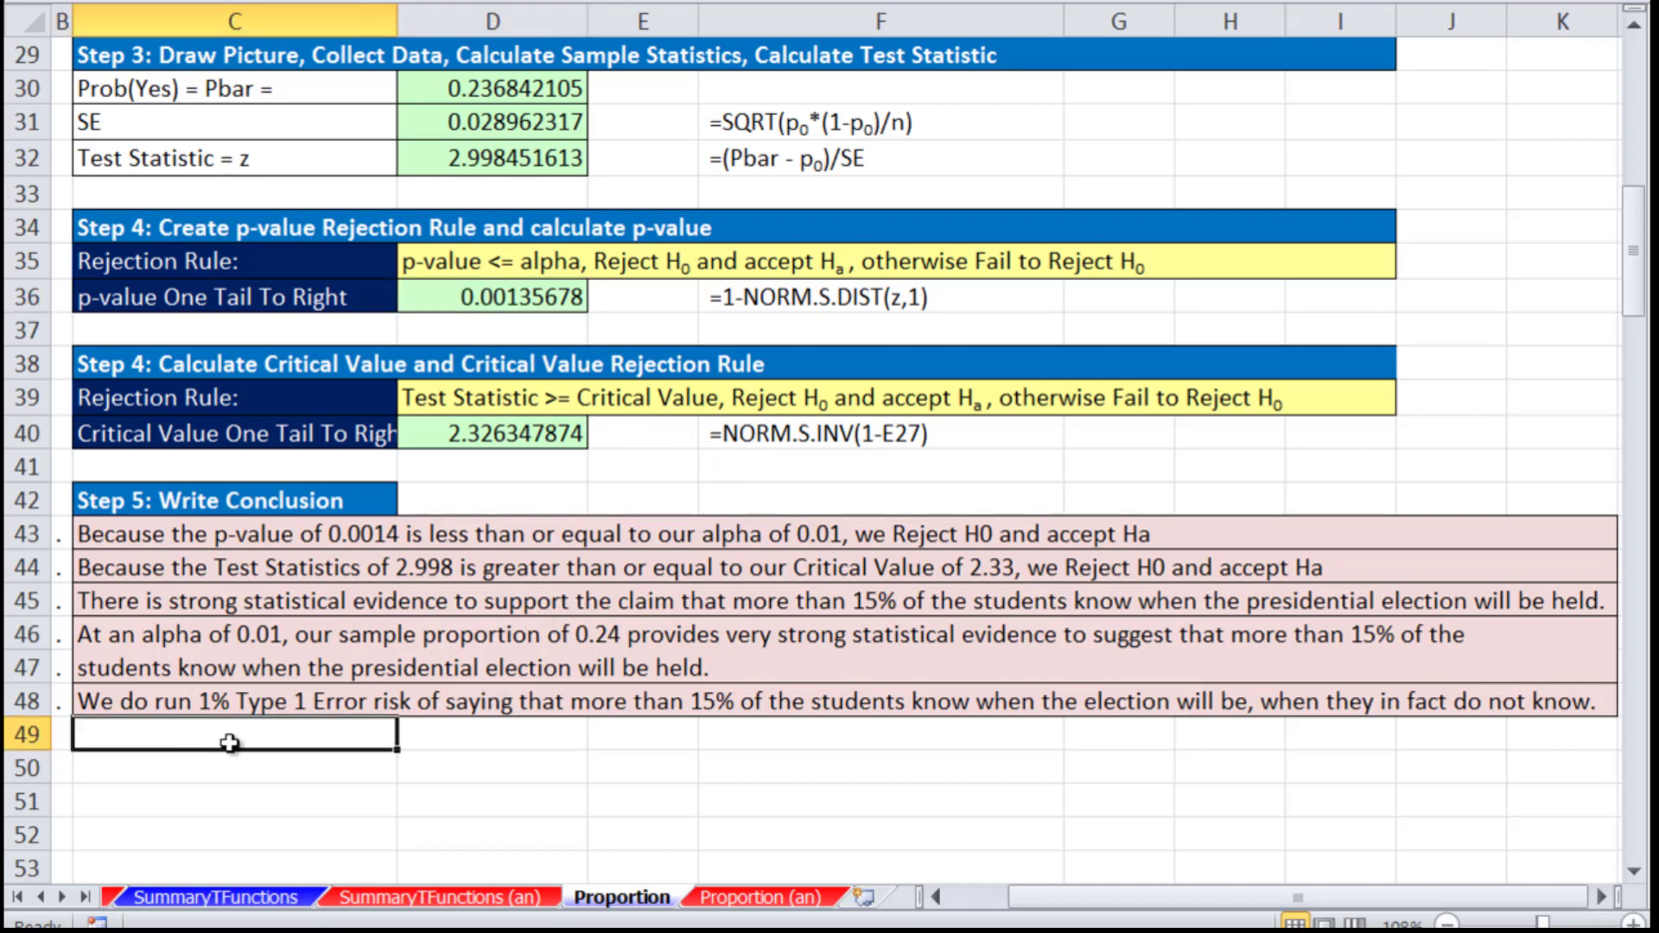